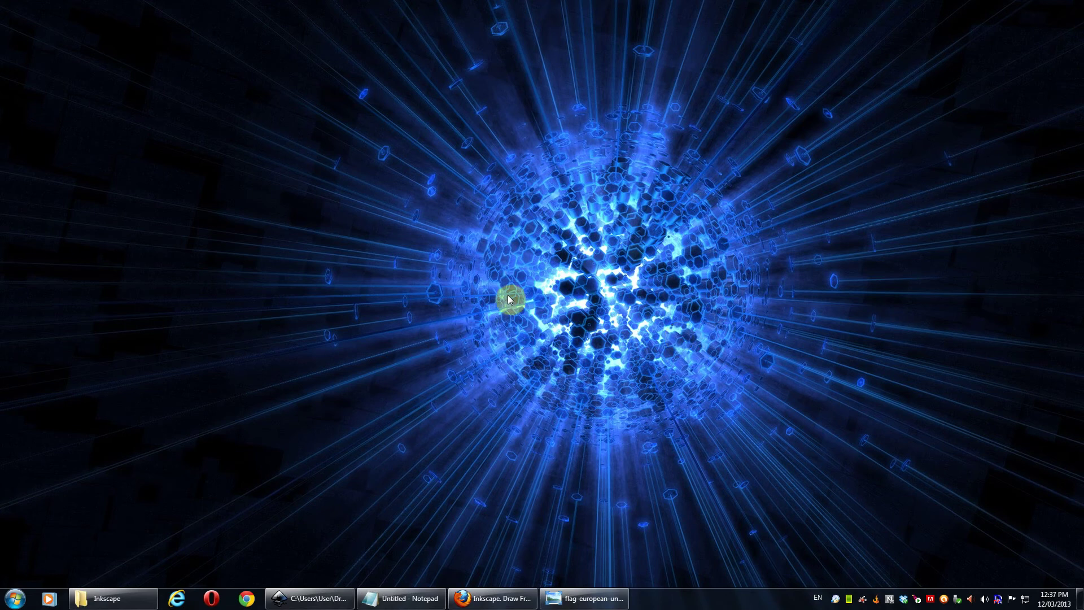
- Switch to Inkscape and create a new document from the default template
left_click(297, 602)
left_click_drag(776, 285, 778, 272)
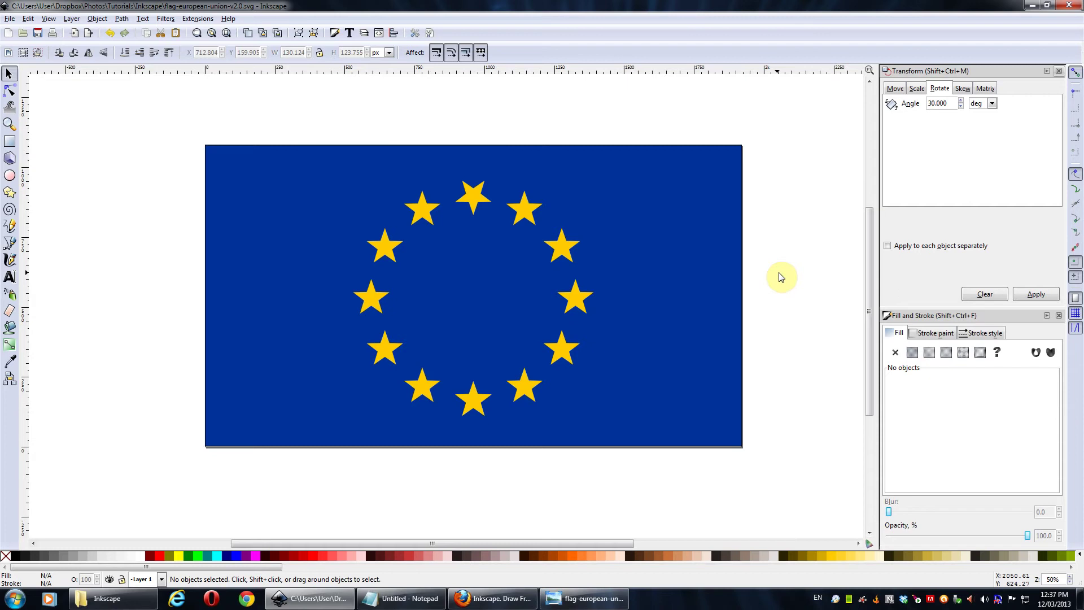
left_click(9, 20)
mouse_move(11, 32)
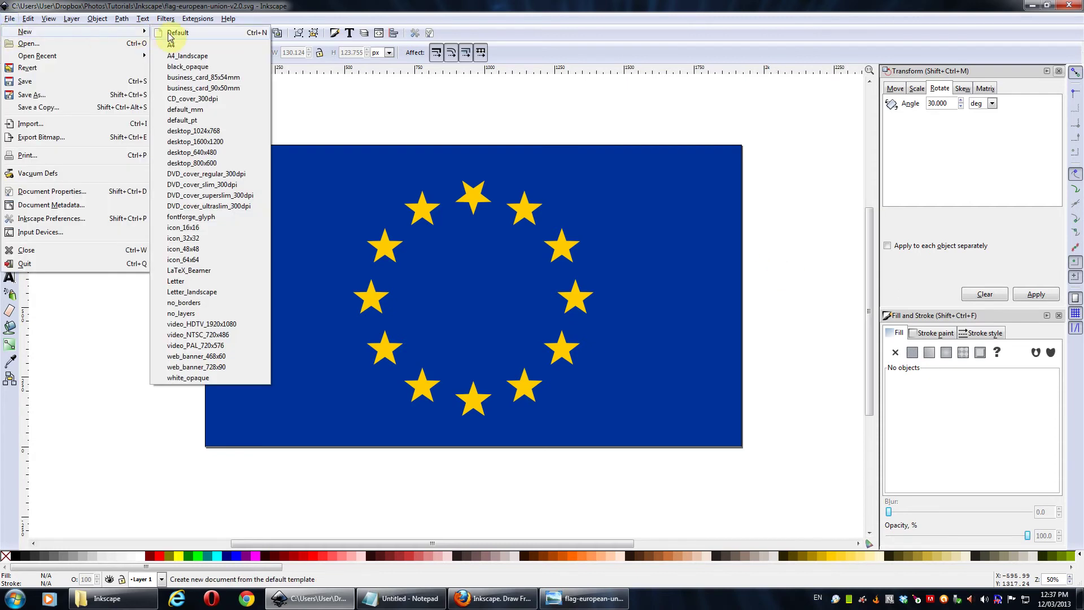
left_click(512, 157)
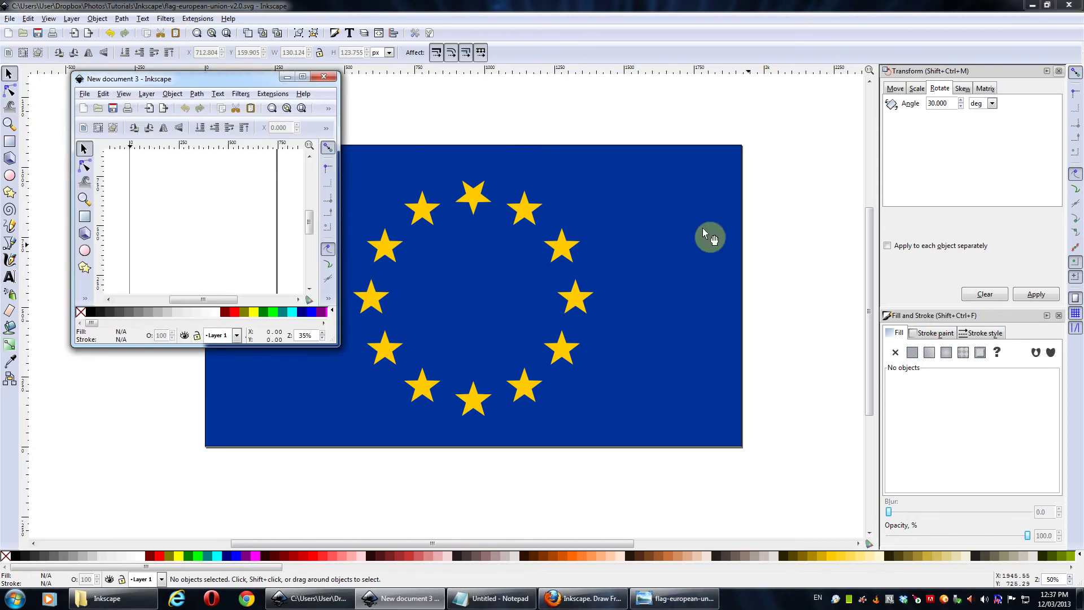
- Close the European flag document's window and maximize the new blank document's window
left_click_drag(204, 81, 561, 207)
left_click(825, 2)
left_click(1067, 3)
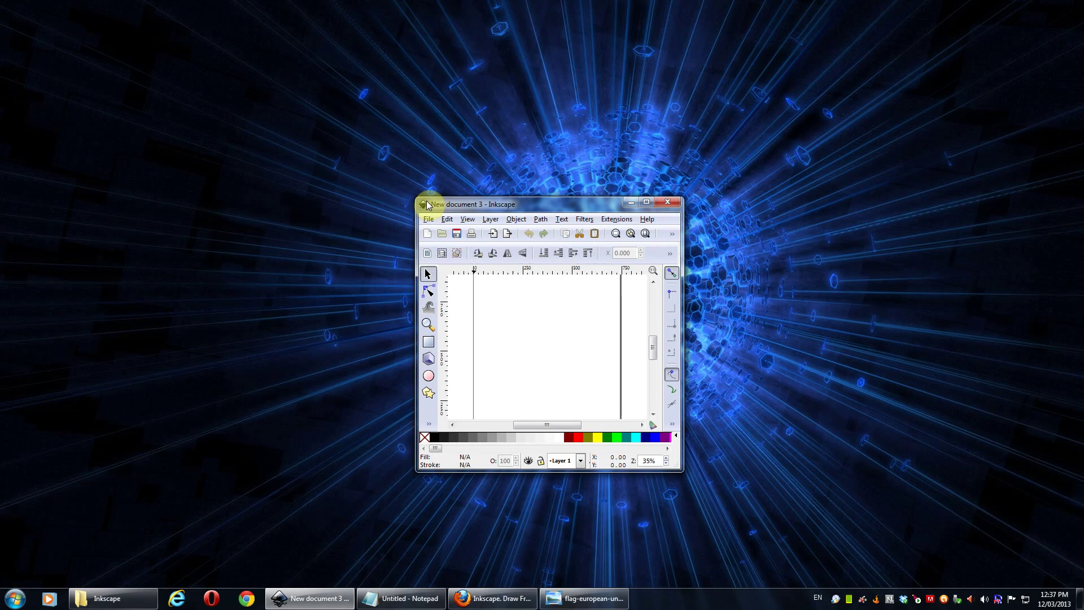
double_click(469, 207)
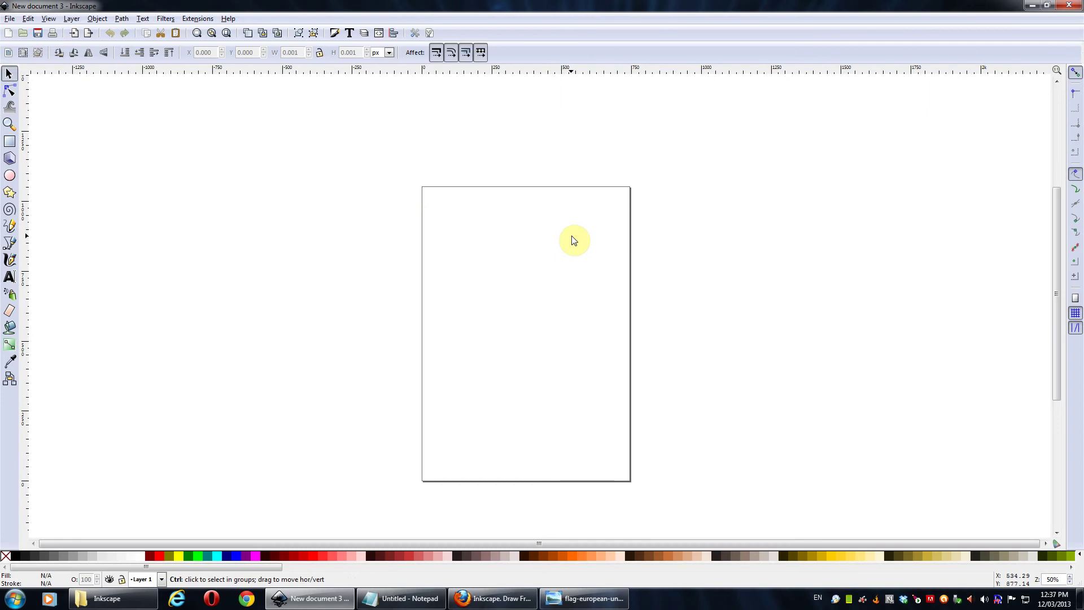
- Open the document properties and set the page orientation to landscape
left_click_drag(562, 231, 558, 219)
scroll(557, 218, "up", 1)
scroll(557, 221, "down", 3)
left_click(8, 18)
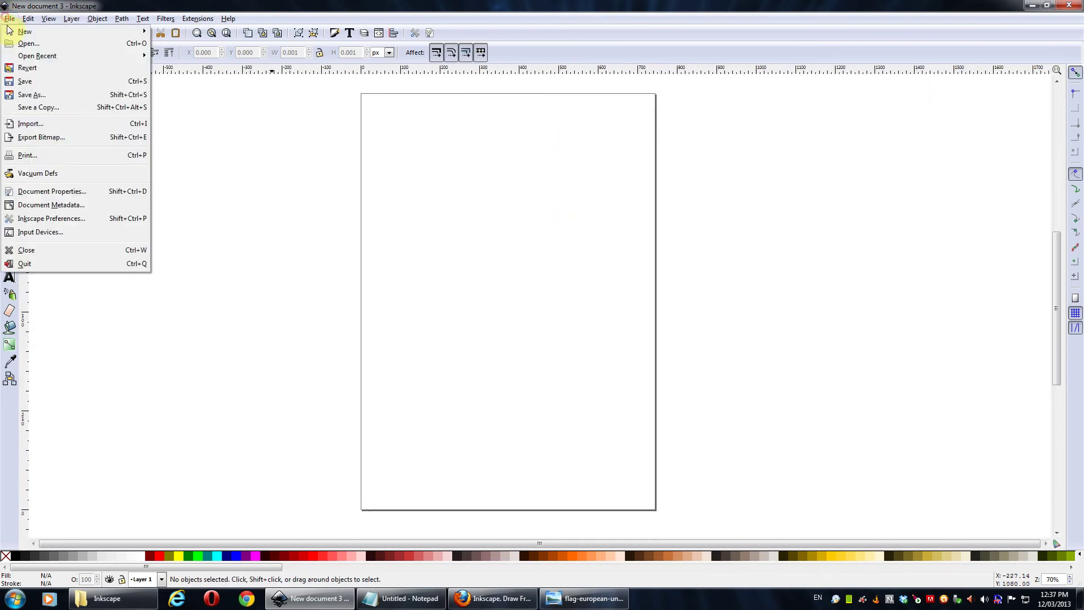
left_click(36, 193)
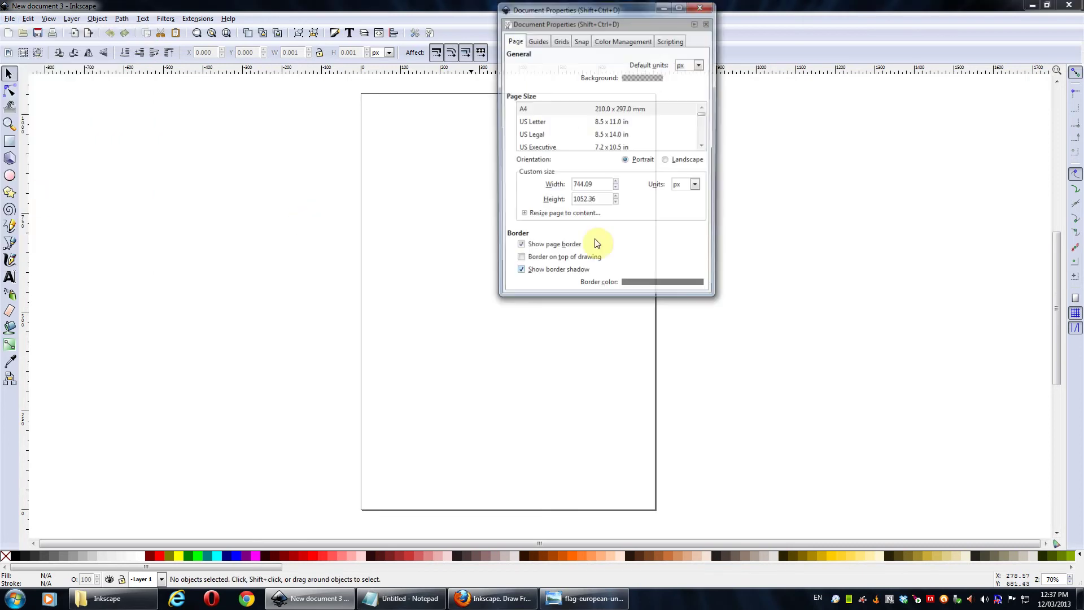
left_click(569, 8)
left_click_drag(653, 46, 750, 126)
left_click(850, 284)
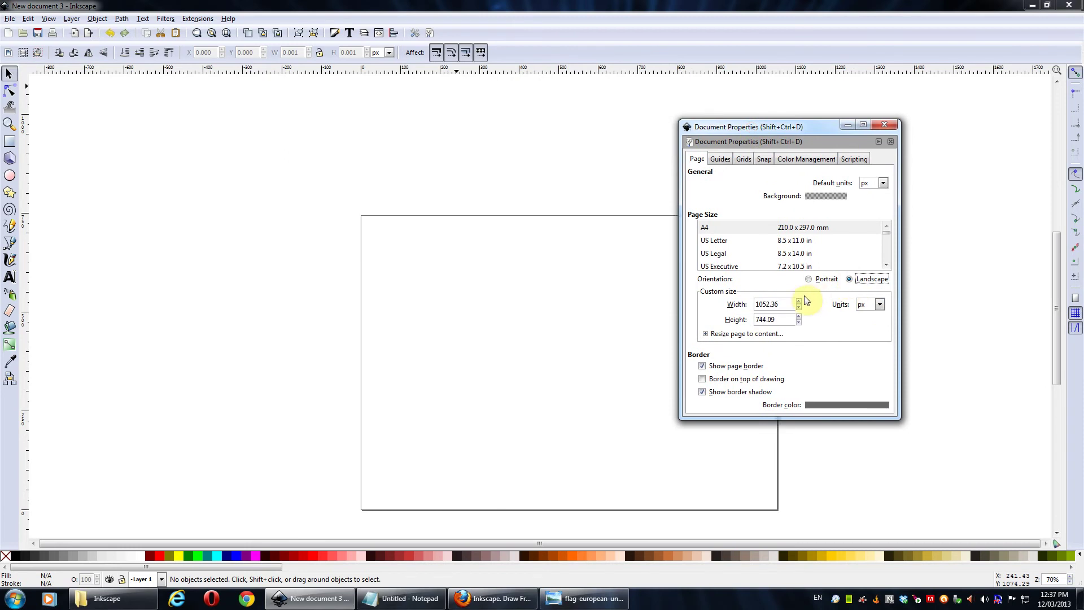
- Set the custom page size to 1920 px wide and 1080 px high, and close the document properties
left_click(784, 303)
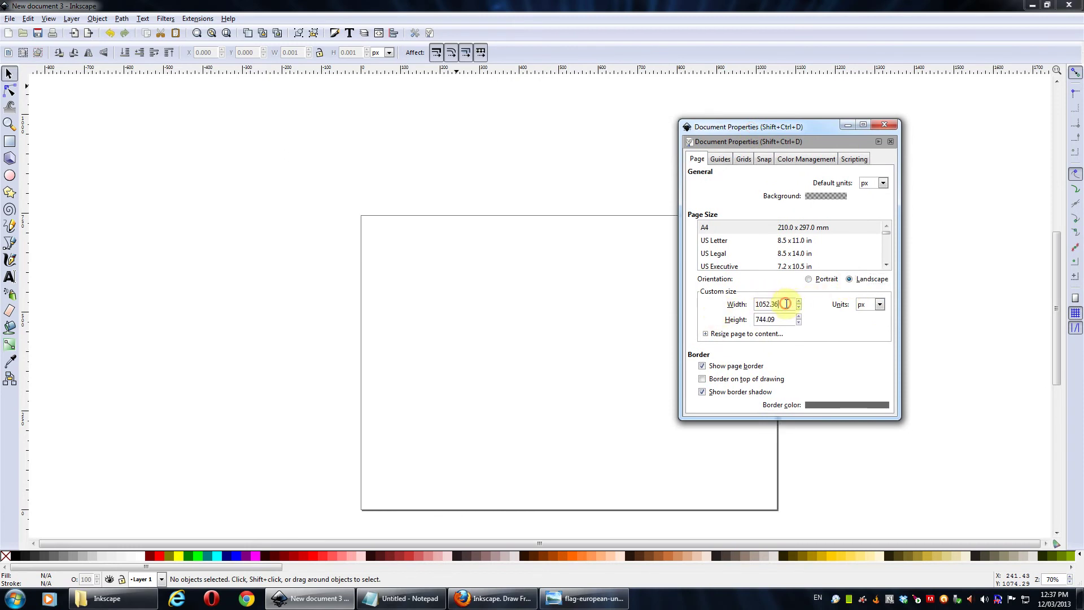
left_click_drag(790, 304, 687, 300)
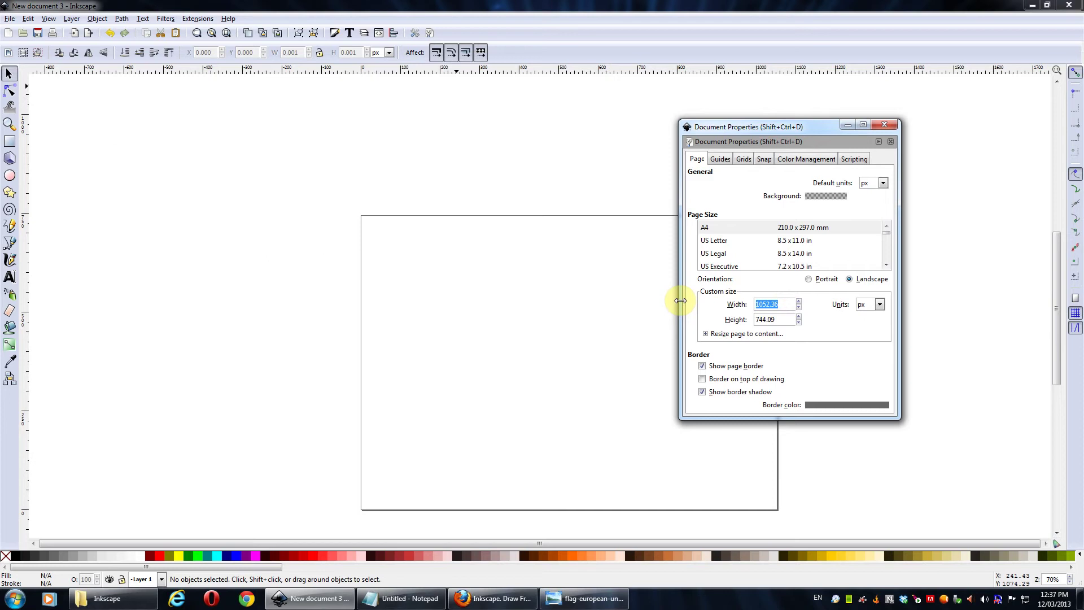
type("1920")
key("Tab")
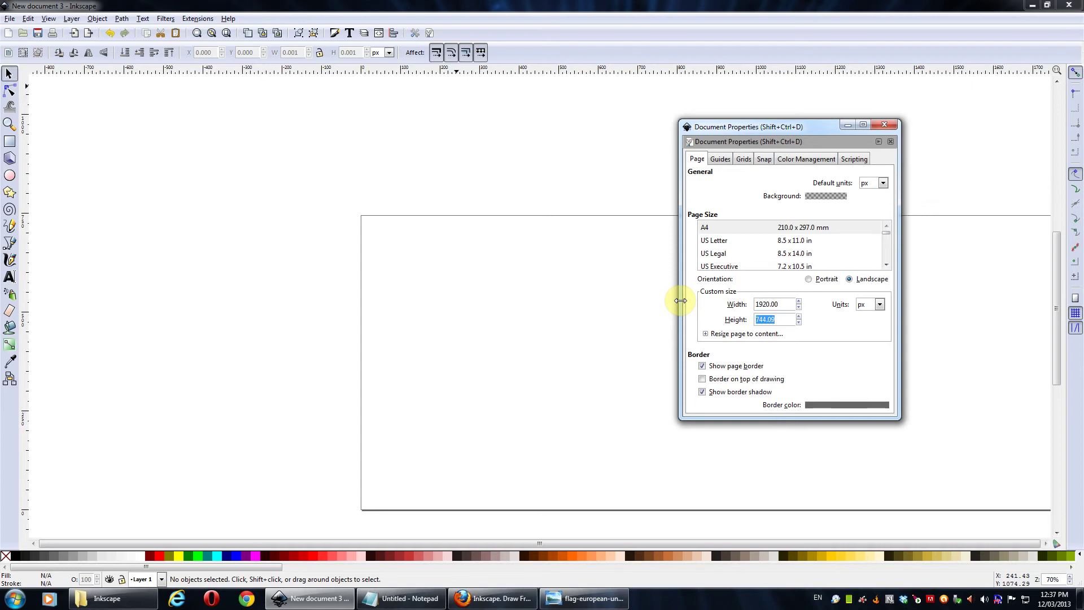
type("1080")
key("Return")
left_click_drag(543, 166, 455, 181)
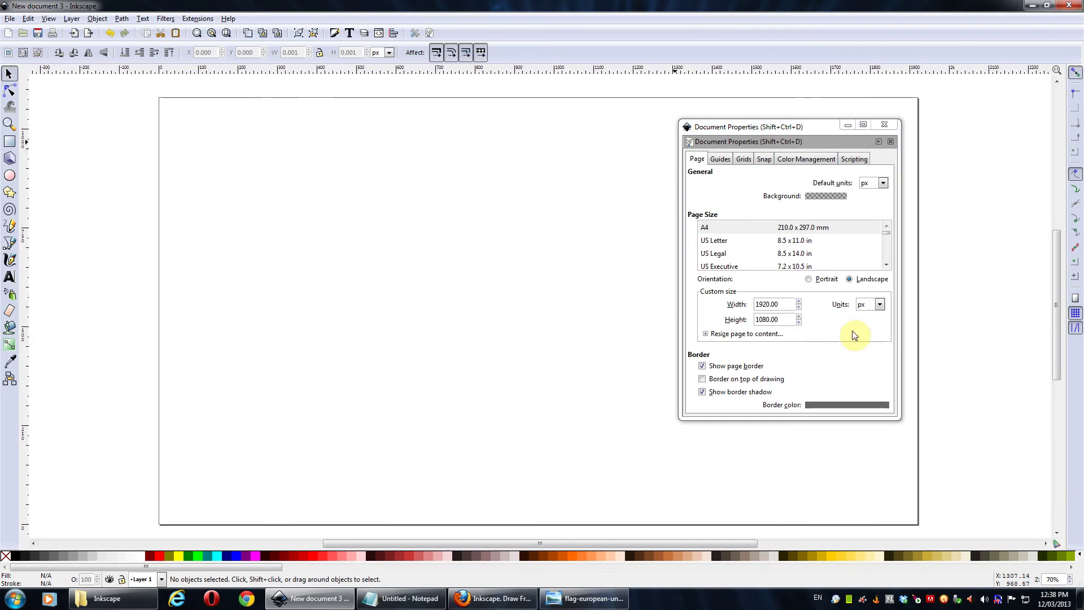
left_click_drag(786, 303, 759, 310)
left_click(787, 307)
left_click(787, 320)
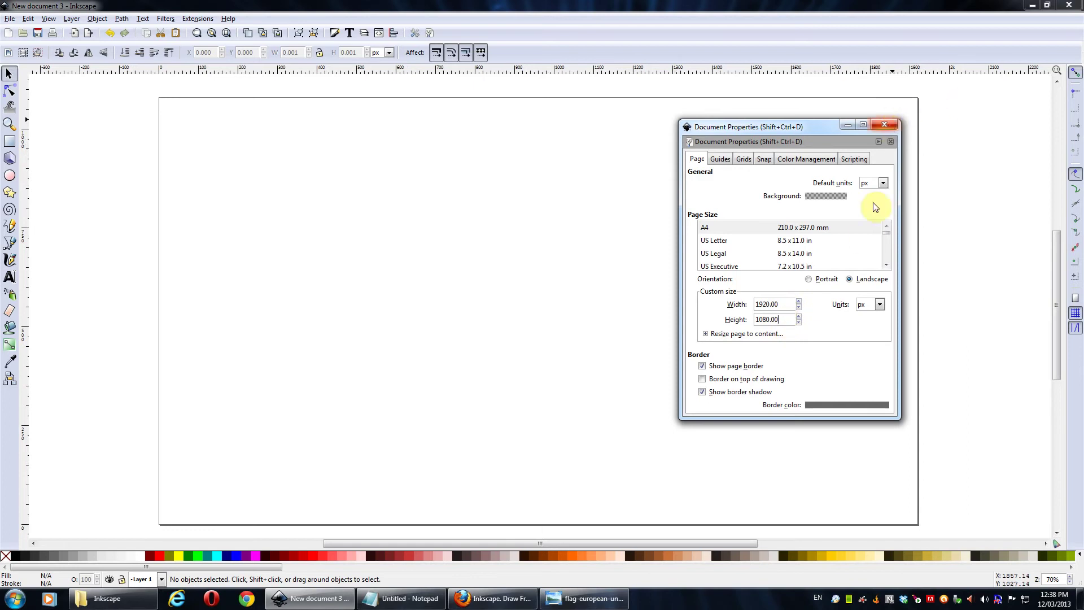
left_click(884, 125)
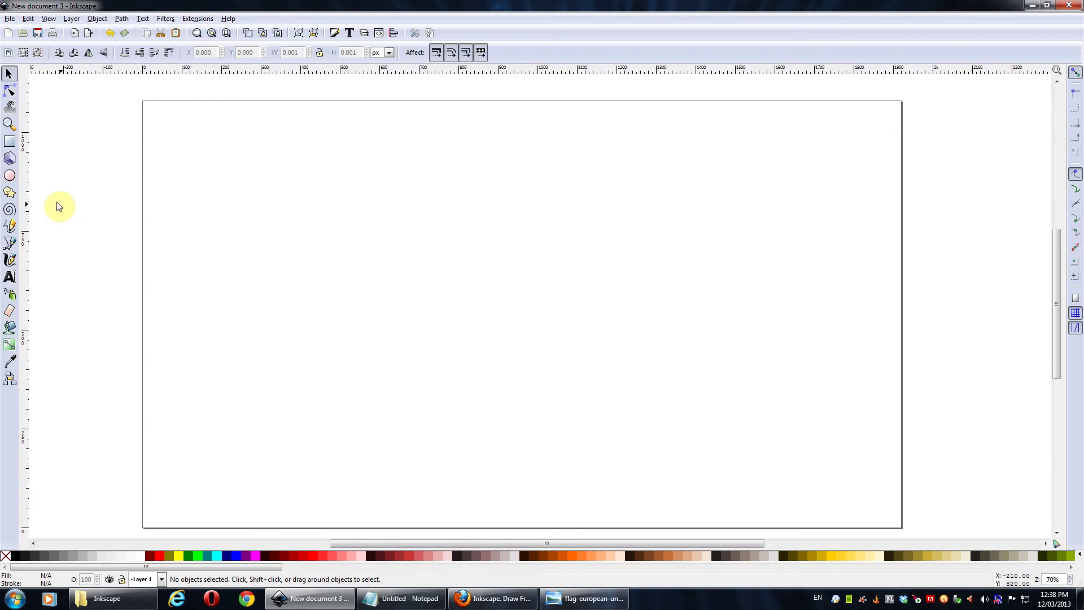
- Enable snapping to the page border and draw a 1920 × 1080 px rectangle covering the whole page
left_click(9, 145)
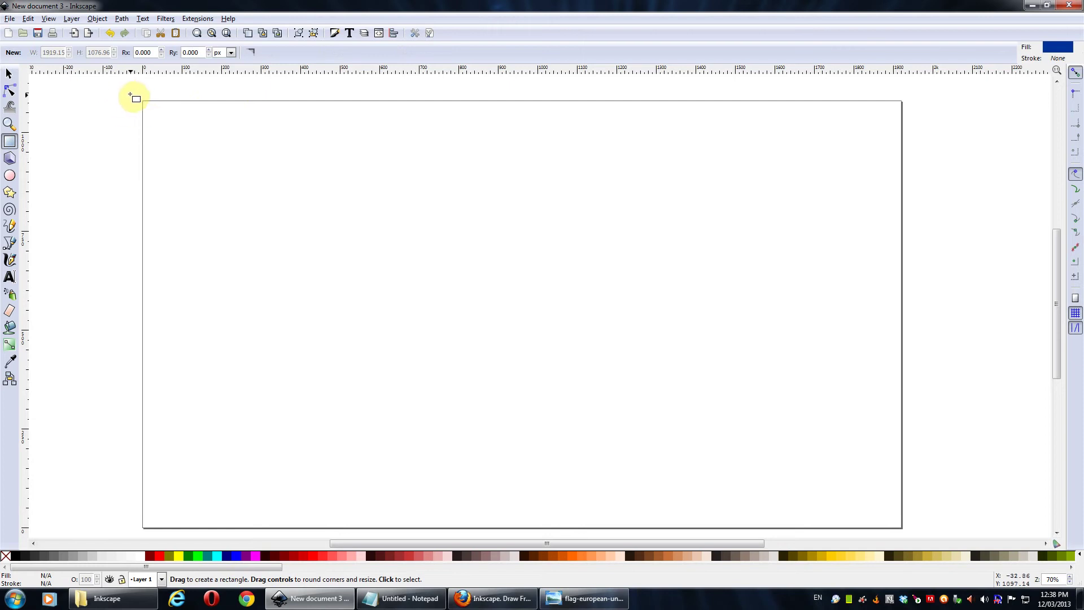
left_click_drag(132, 95, 225, 163)
key("ctrl+z")
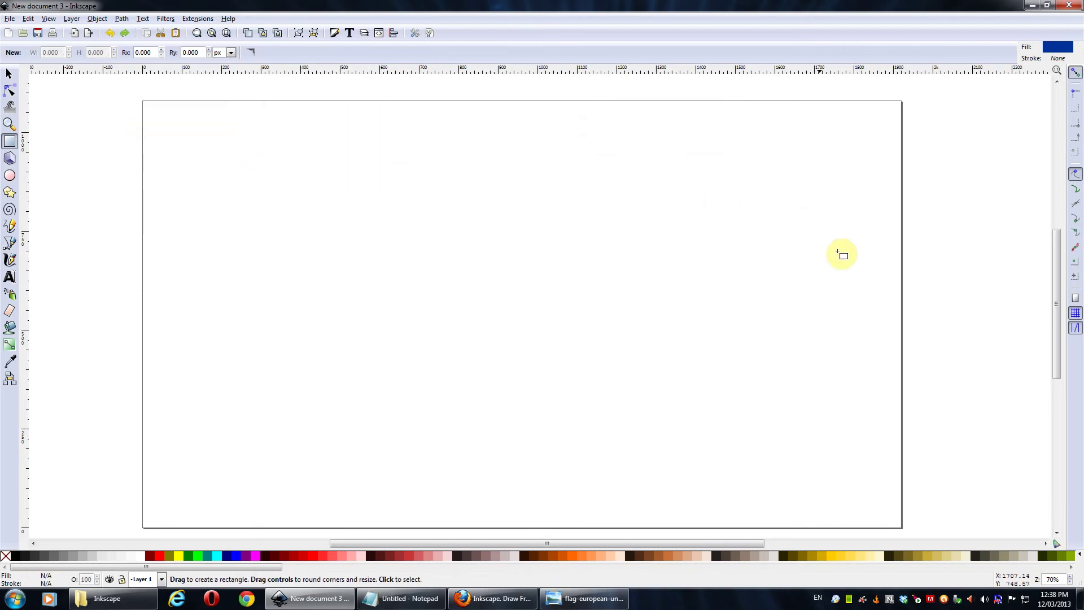
left_click(1076, 299)
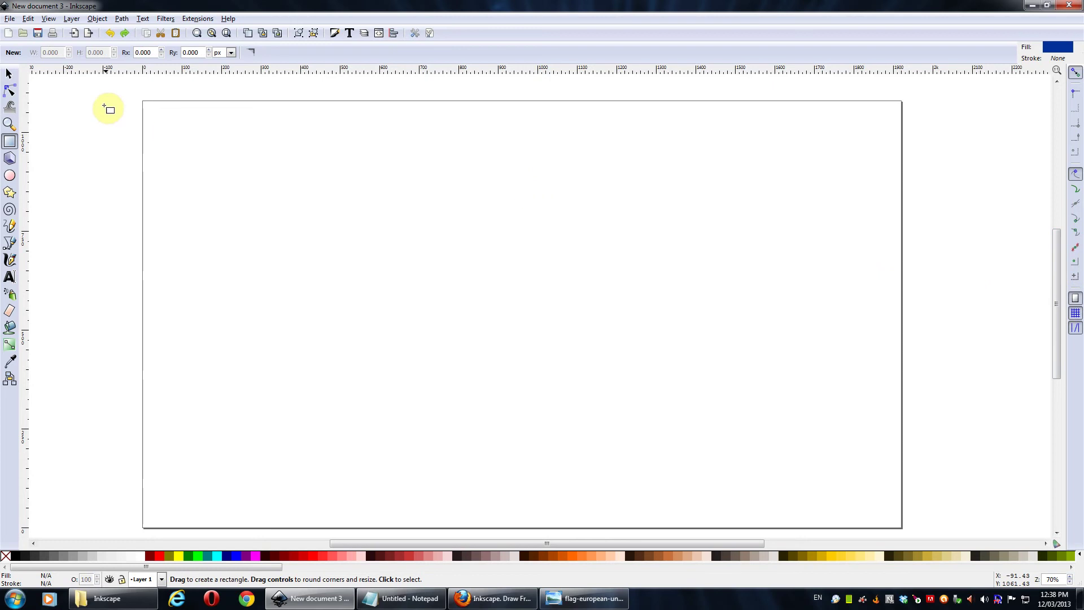
left_click_drag(144, 101, 900, 525)
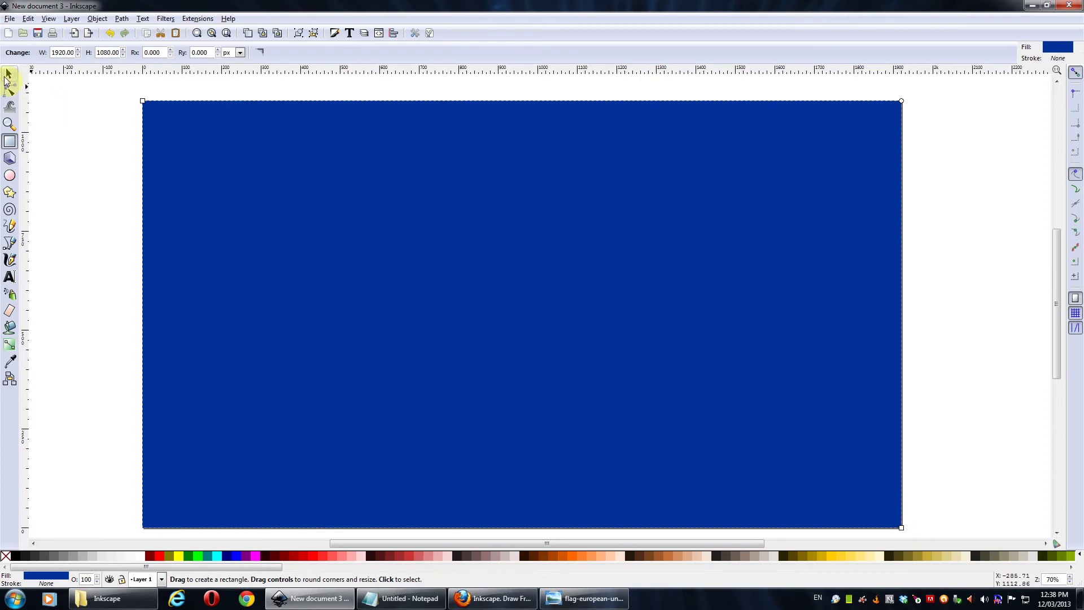
- Open the Fill and Stroke settings for the page-sized rectangle and check its stroke paint and flat fill colour
left_click(8, 74)
right_click(438, 171)
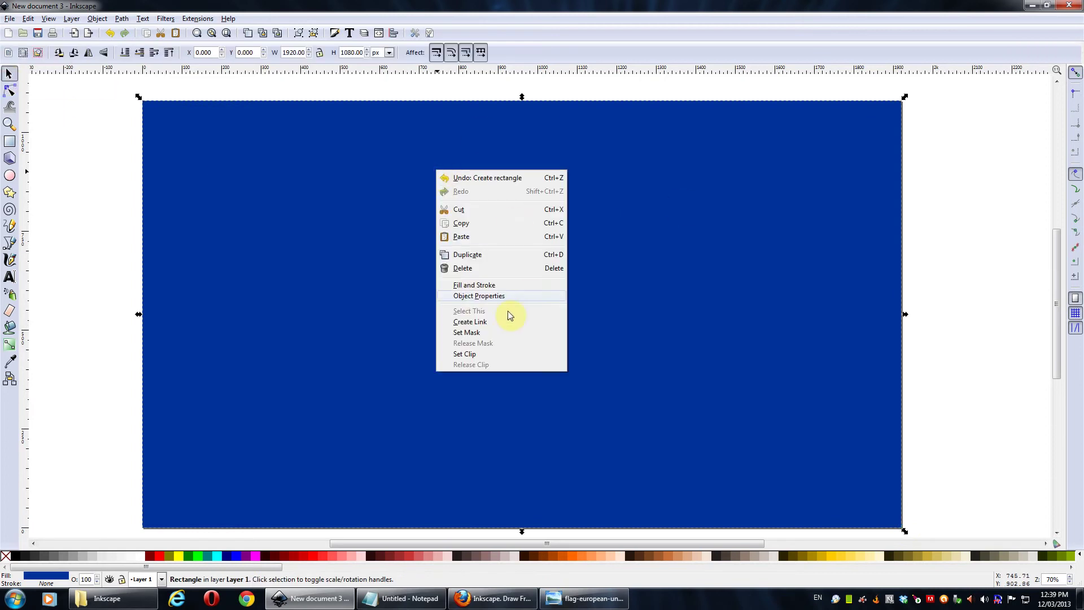
left_click(472, 285)
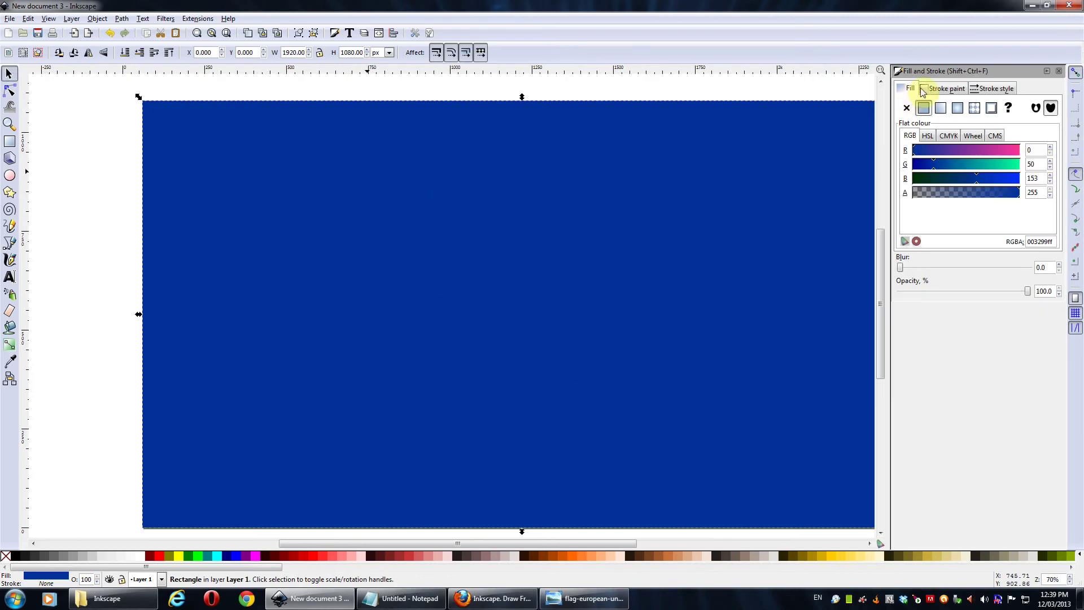
left_click(929, 89)
left_click(646, 194)
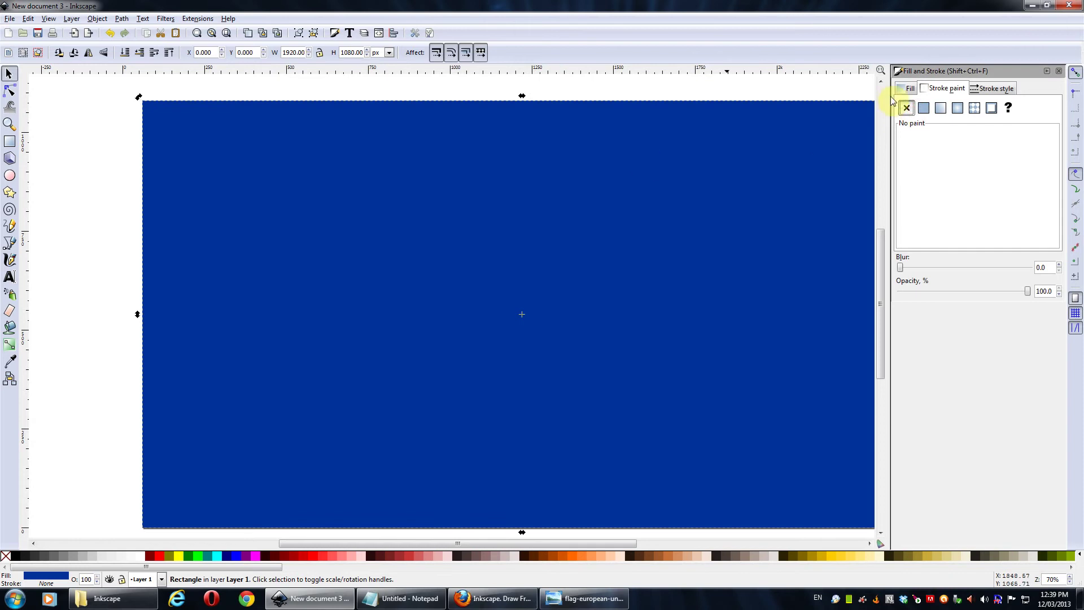
left_click(909, 90)
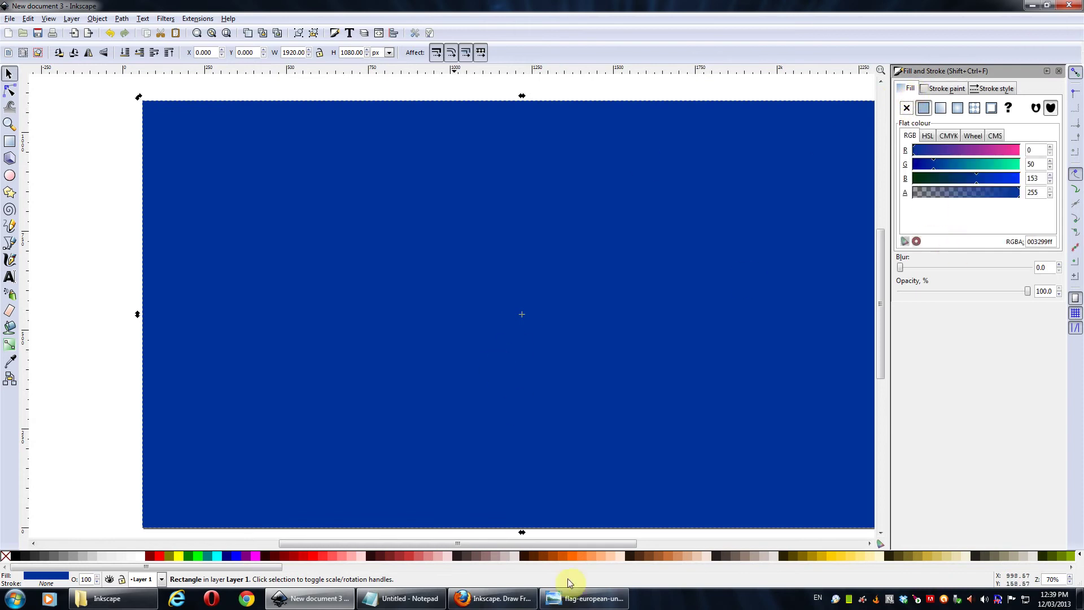
- Copy the blue background code 003399ff from the Notepad notes and apply it as the rectangle's fill colour in Inkscape
left_click(397, 600)
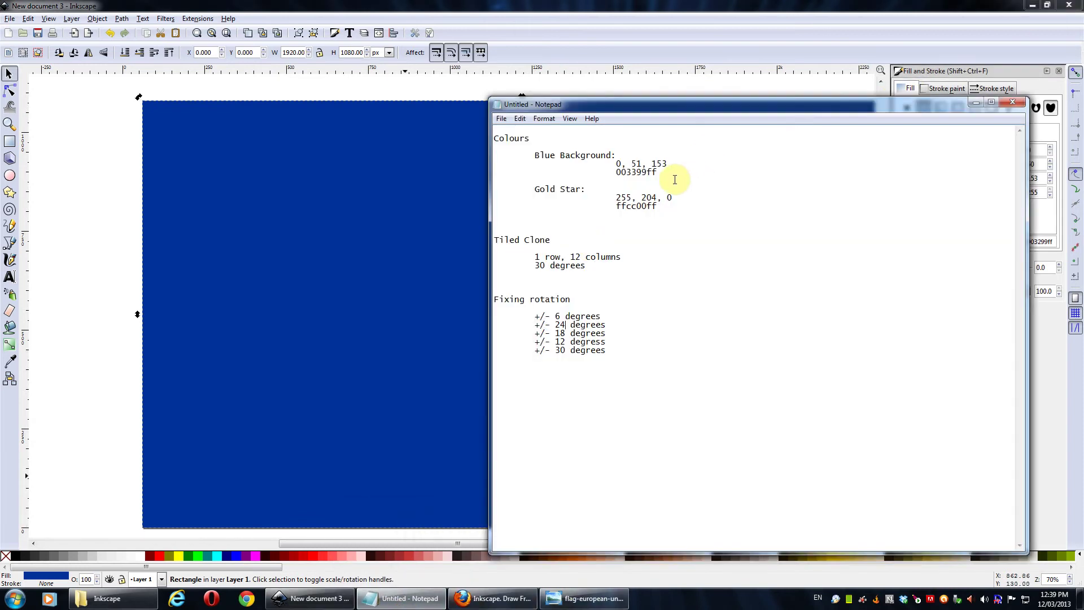
left_click_drag(664, 170, 615, 171)
key("ctrl+c")
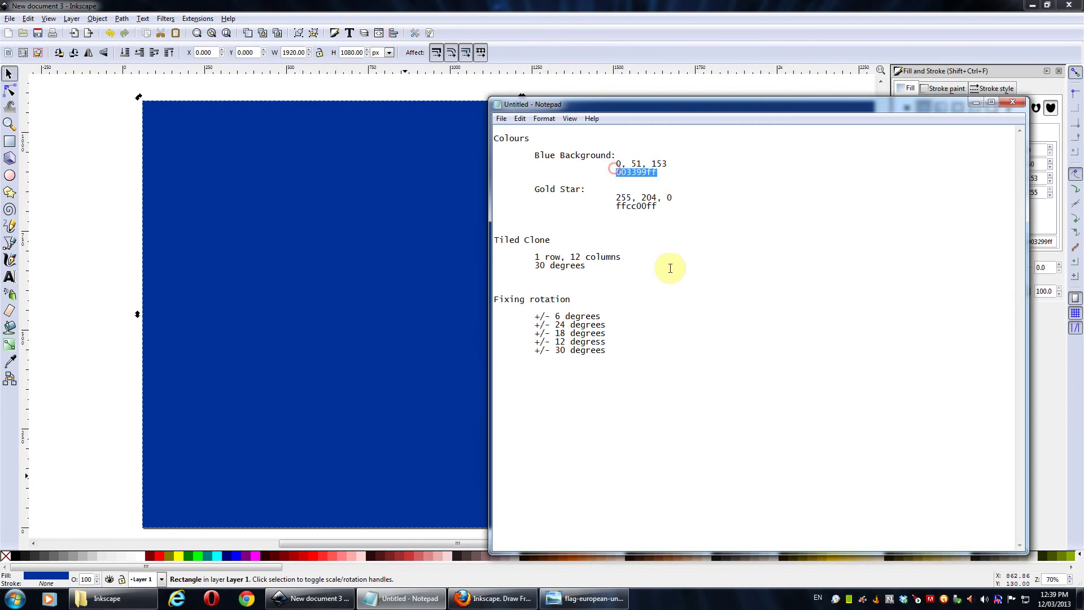
left_click(671, 6)
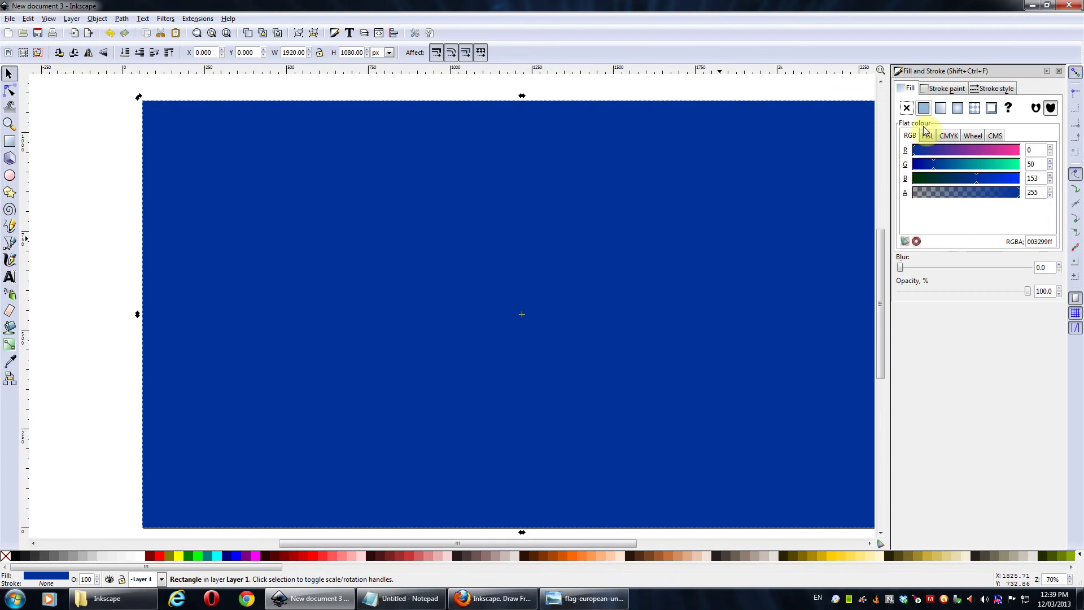
triple_click(1044, 241)
key("ctrl+v")
key("Return")
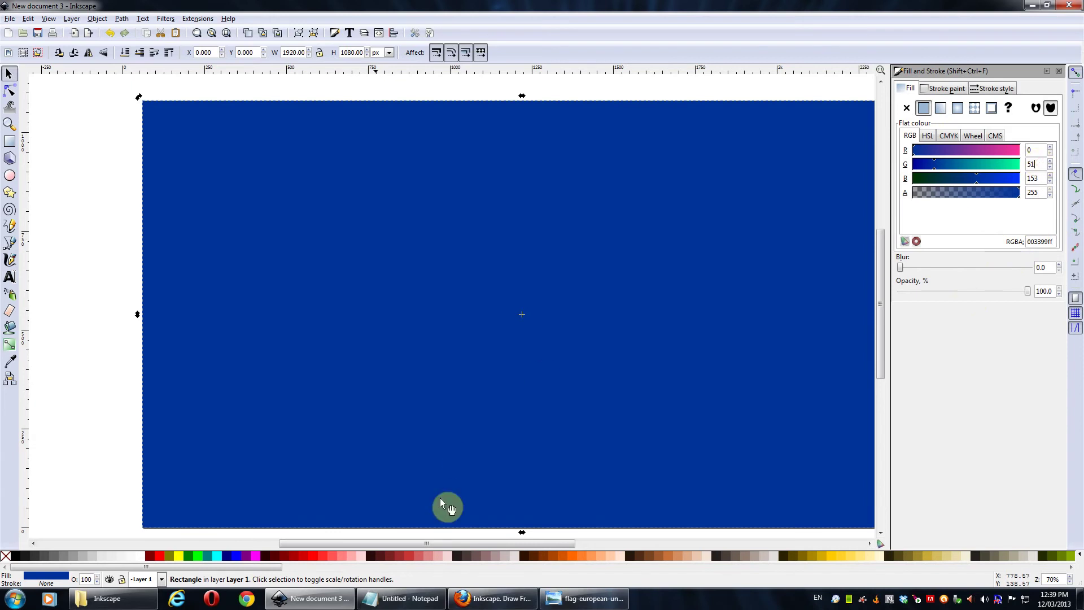
- Compare the blue background's RGB values in the Notepad notes with the rectangle's fill values, and return to Inkscape
left_click(402, 597)
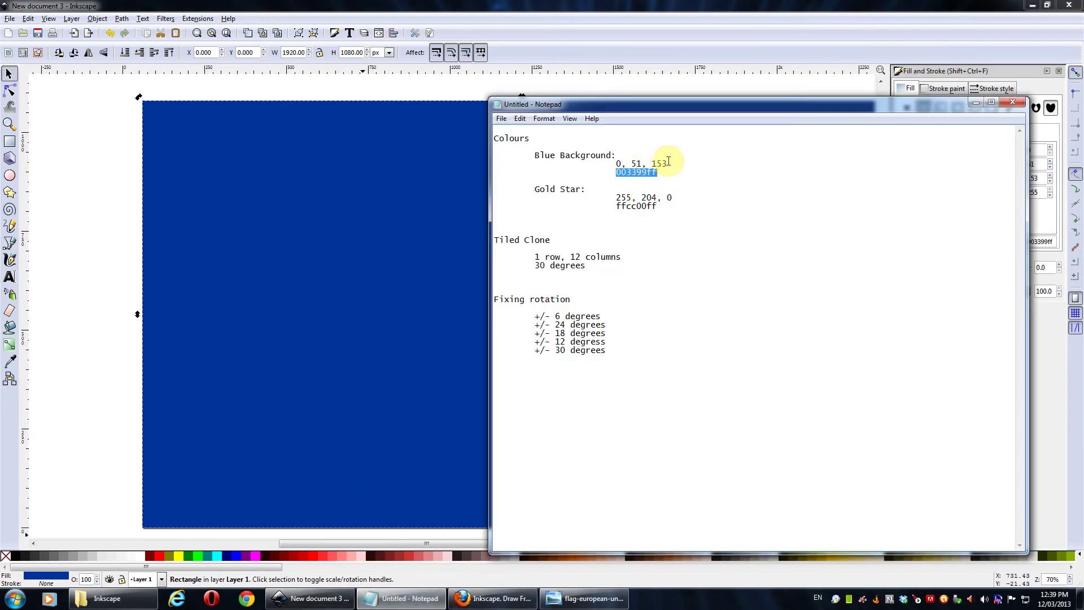
double_click(659, 164)
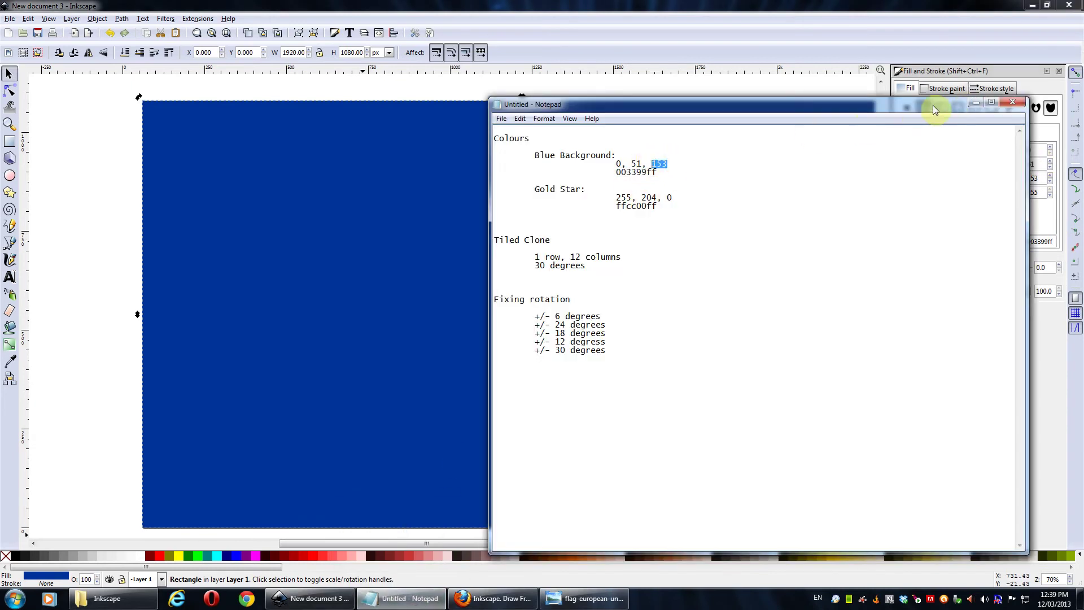
left_click_drag(929, 103, 806, 89)
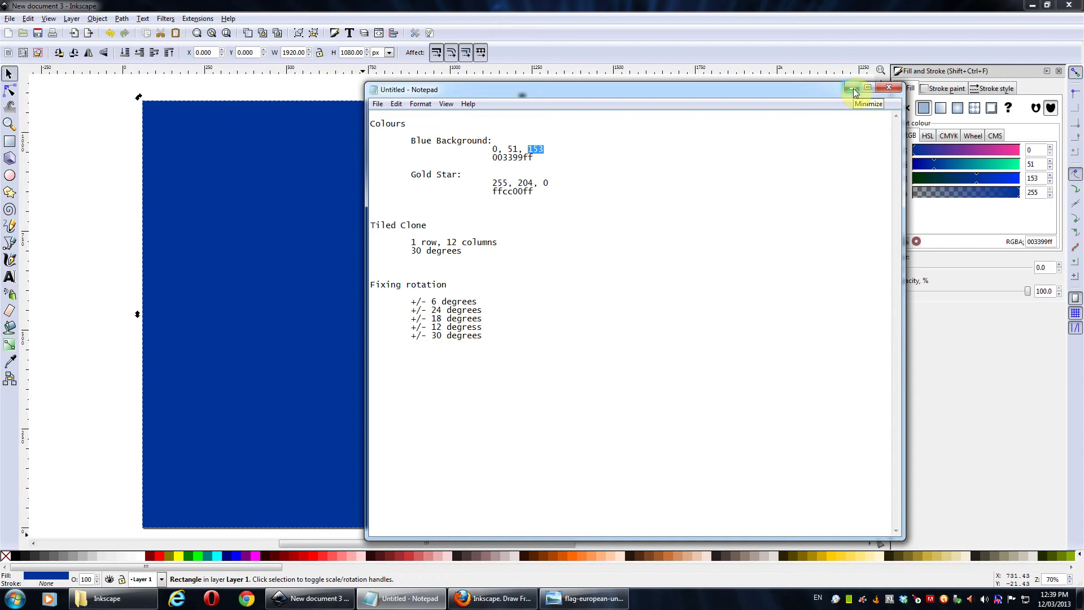
left_click(564, 5)
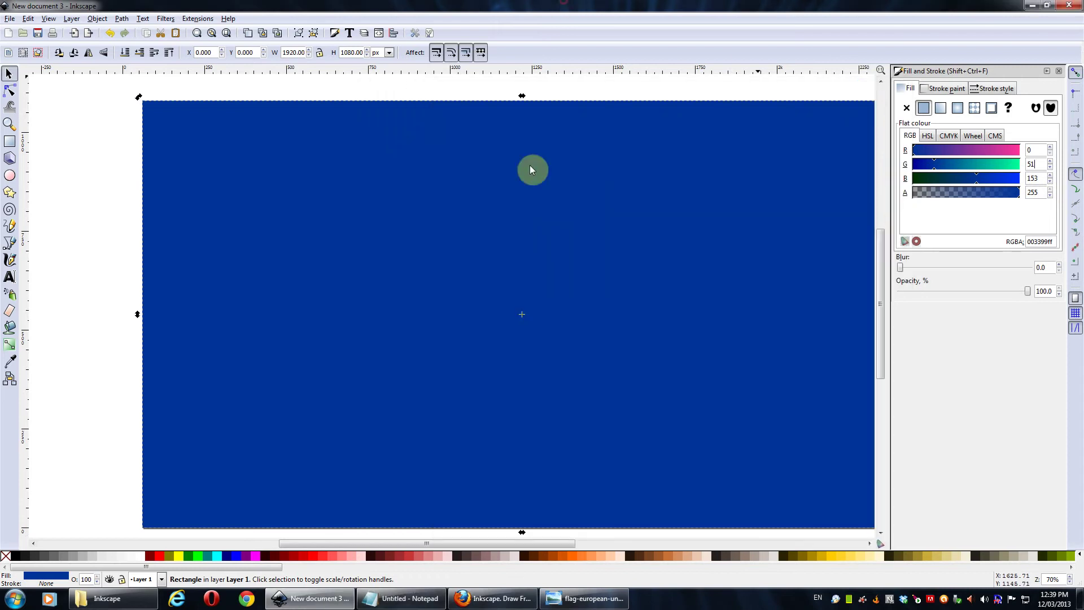
- Deselect the rectangle and configure the Star tool for a star with 5 corners and a spoke ratio of 0.382
left_click(100, 195)
left_click_drag(436, 174, 420, 182)
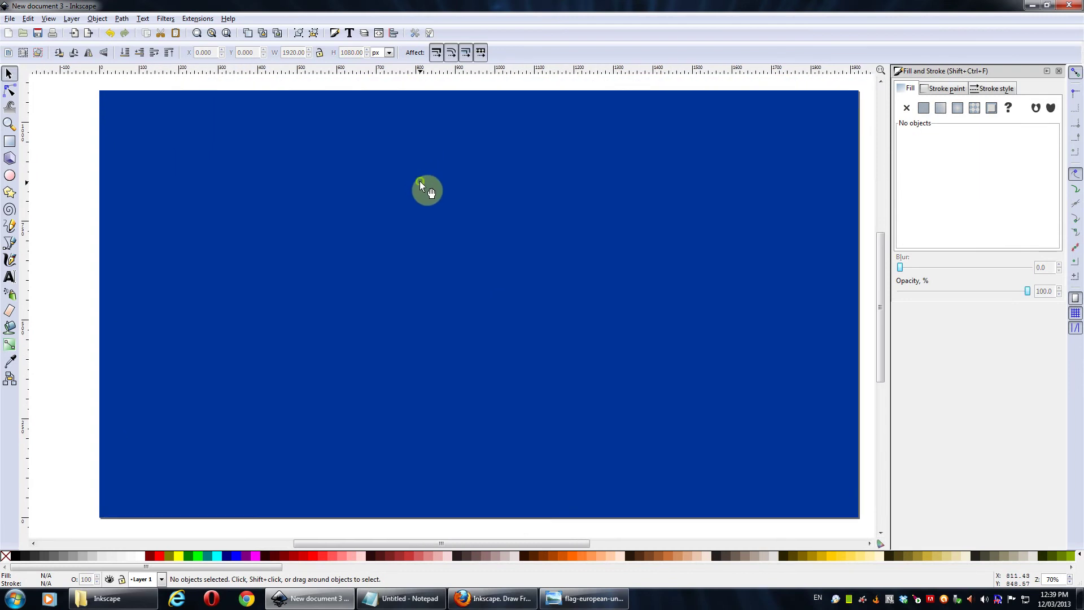
left_click(10, 193)
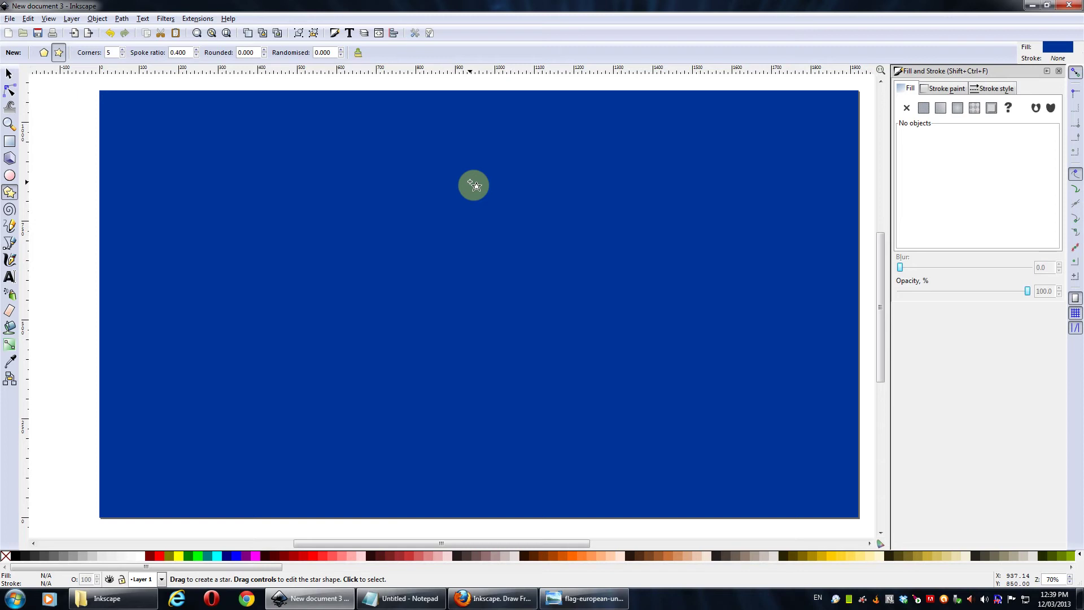
left_click(59, 54)
left_click(111, 51)
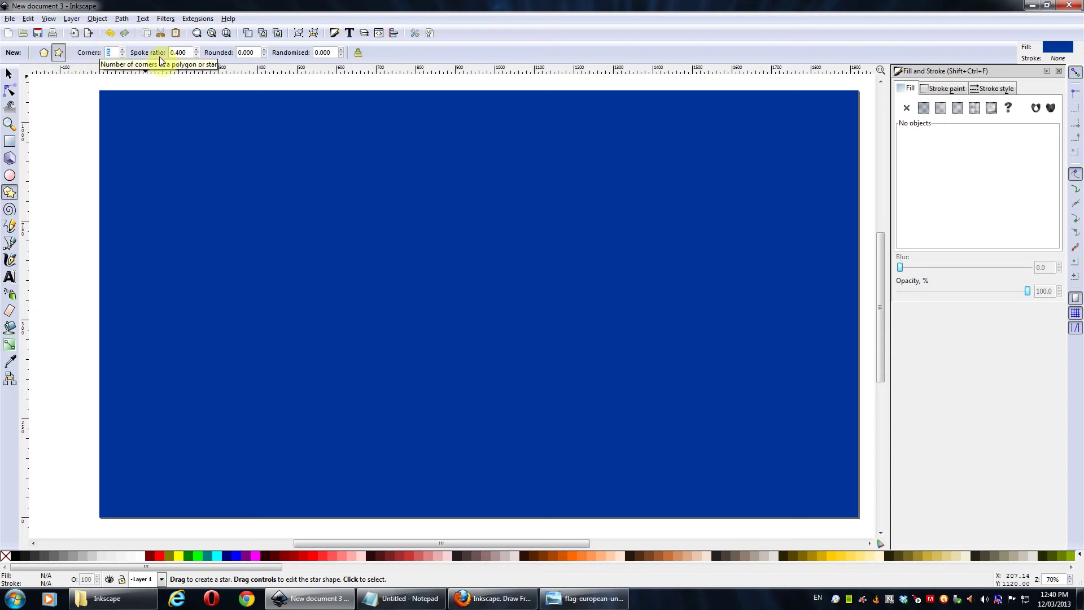
key("Tab")
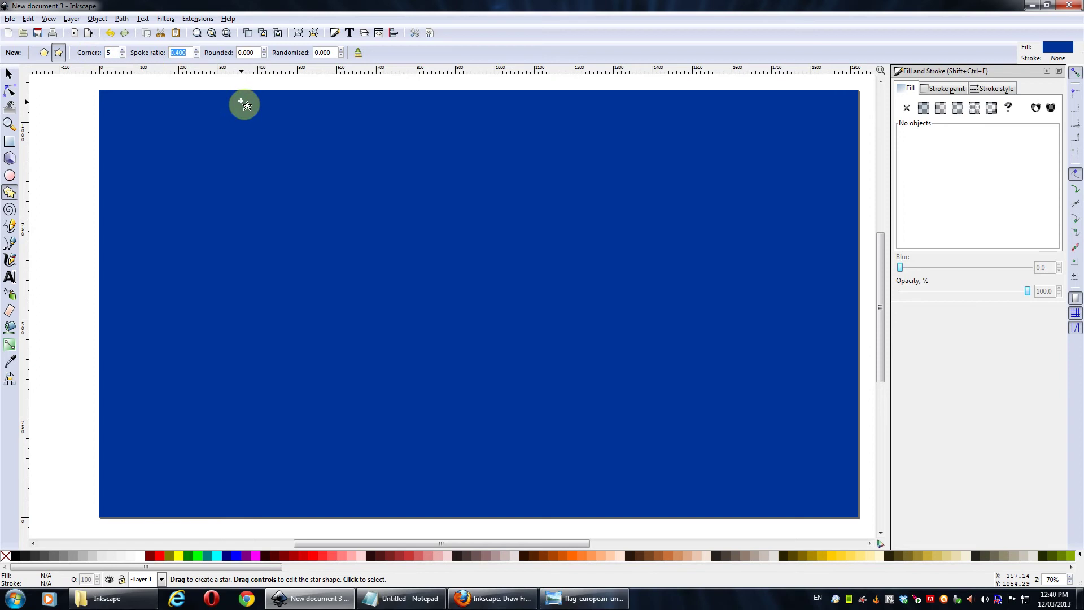
left_click(192, 52)
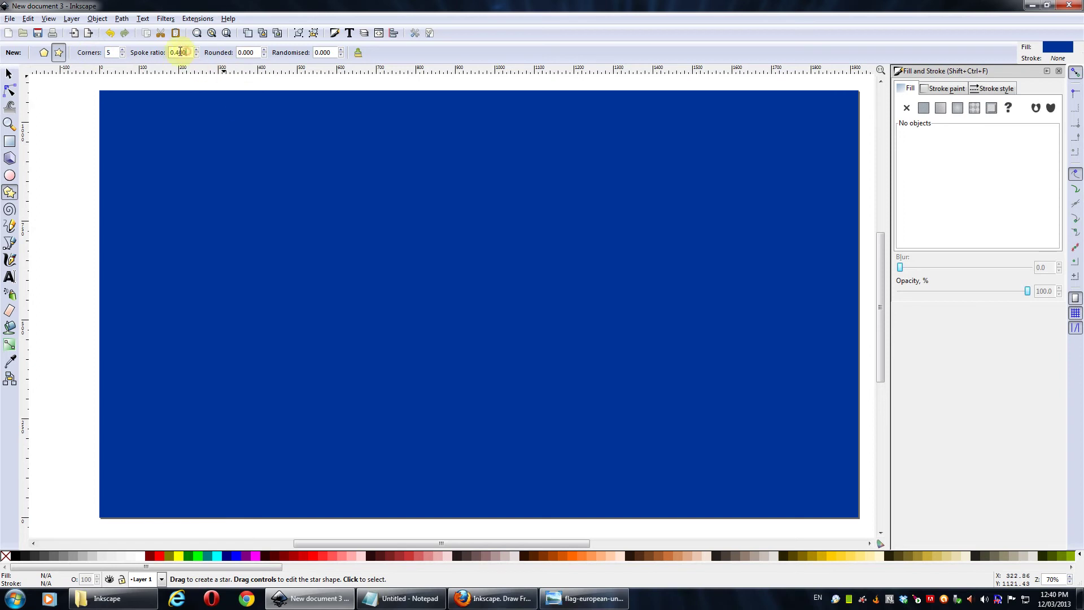
left_click_drag(175, 52, 188, 52)
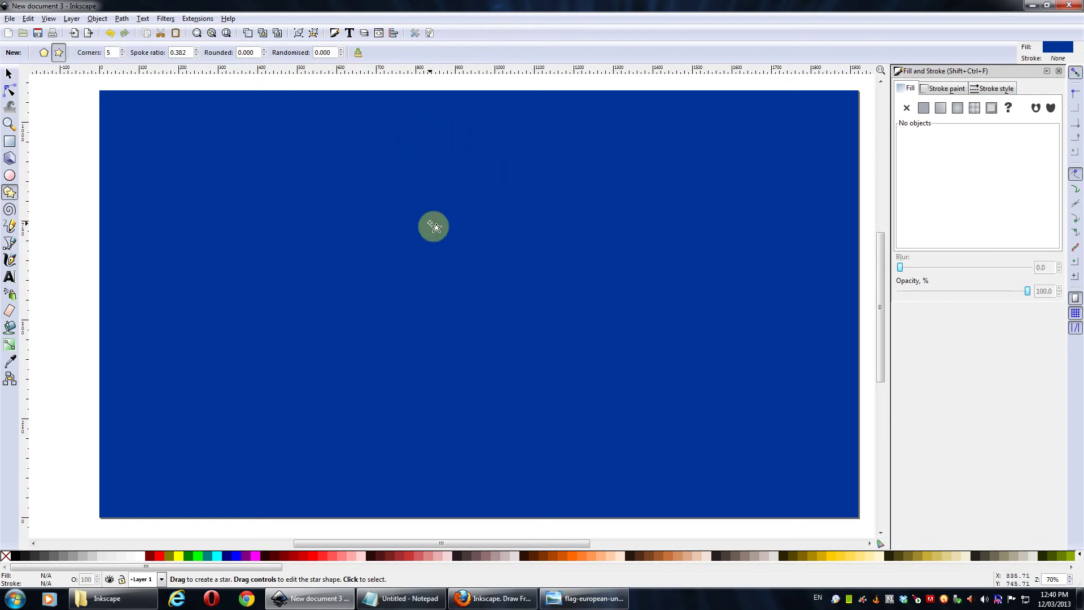
- Draw a bright yellow five-pointed star about 156 px wide near the page's upper edge and move it just right of centre
left_click_drag(438, 127, 437, 161)
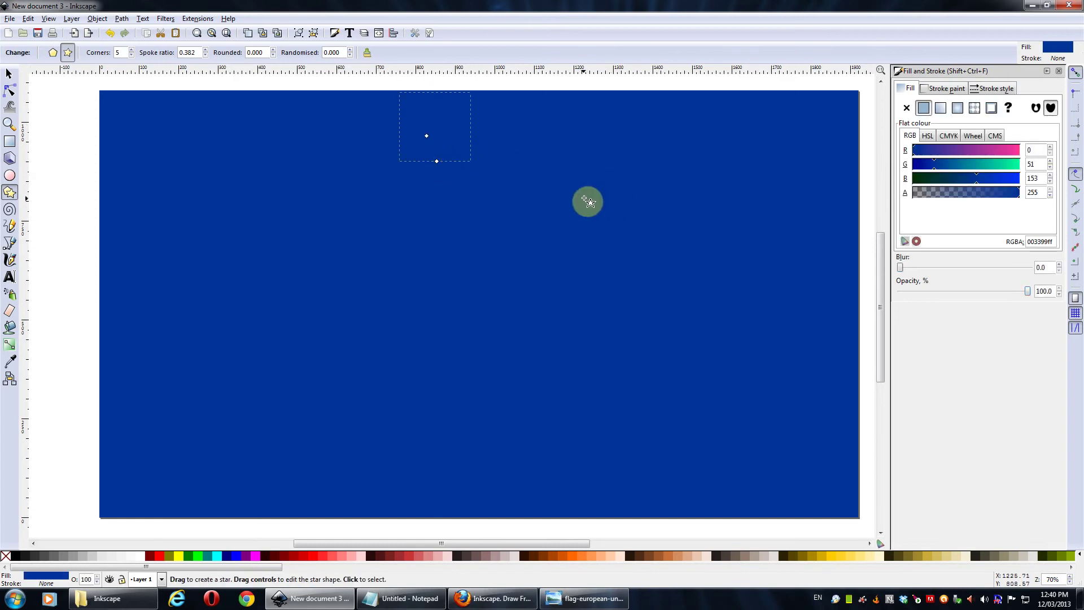
key("ctrl+z")
left_click(177, 554)
mouse_move(440, 120)
left_mouse_down()
mouse_move(425, 137)
mouse_move(443, 124)
mouse_move(472, 148)
mouse_move(452, 154)
mouse_move(469, 145)
left_mouse_up()
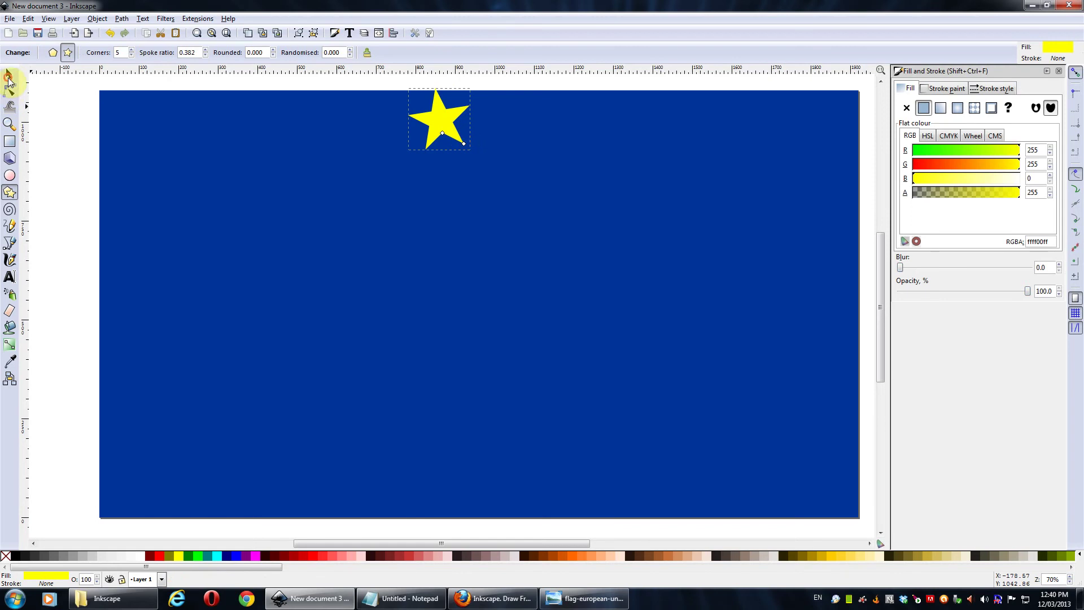
left_click(9, 74)
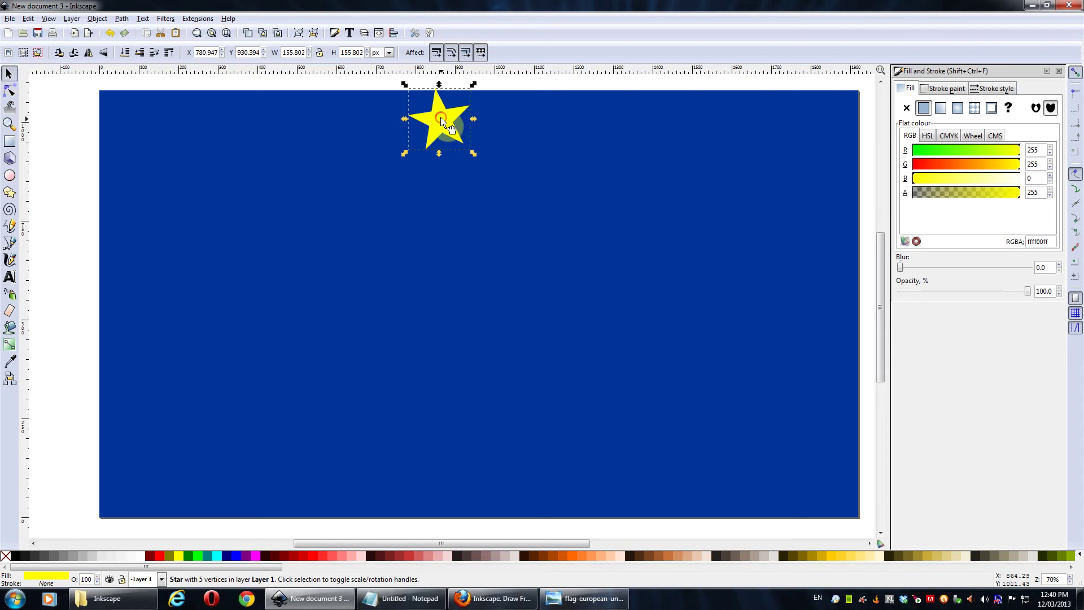
left_click_drag(450, 122, 527, 153)
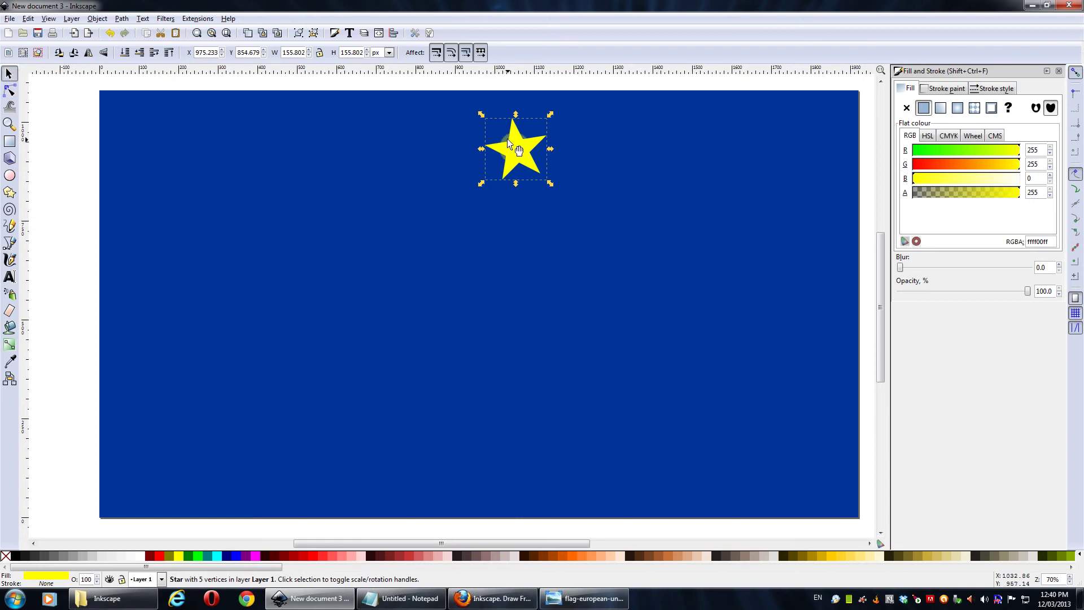
- Enable snapping to object centres and move the star's rotation centre onto the true centre of its shape
left_click(524, 154)
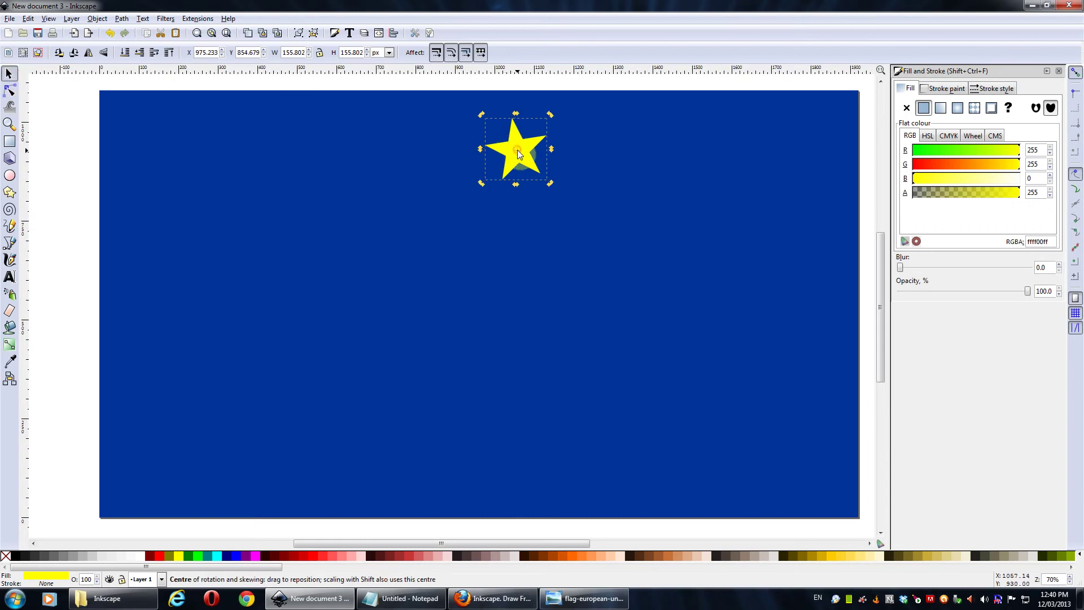
left_click_drag(519, 155, 517, 151)
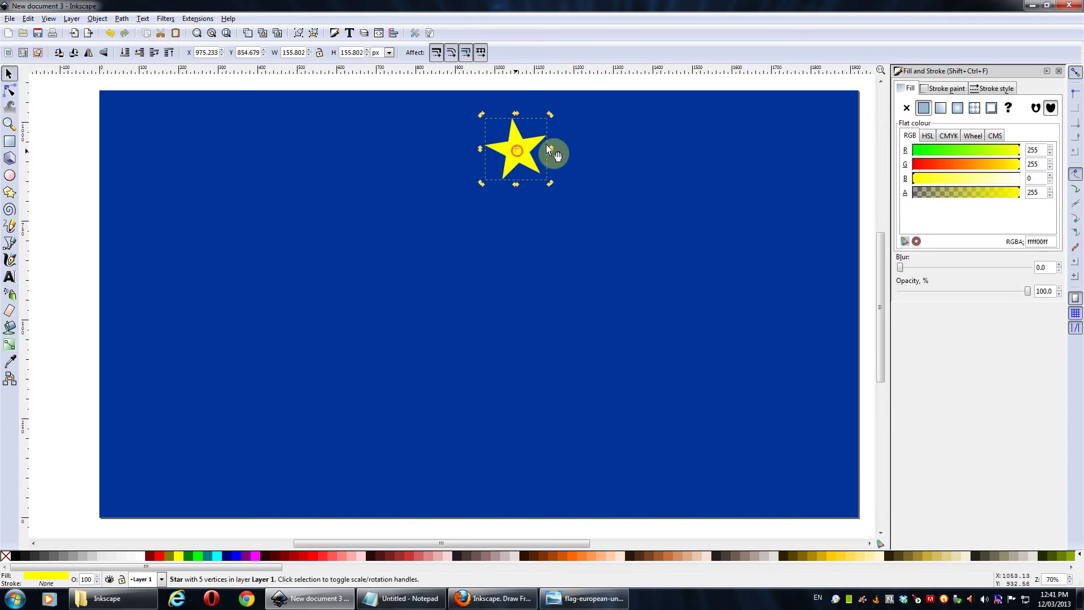
left_click(1076, 263)
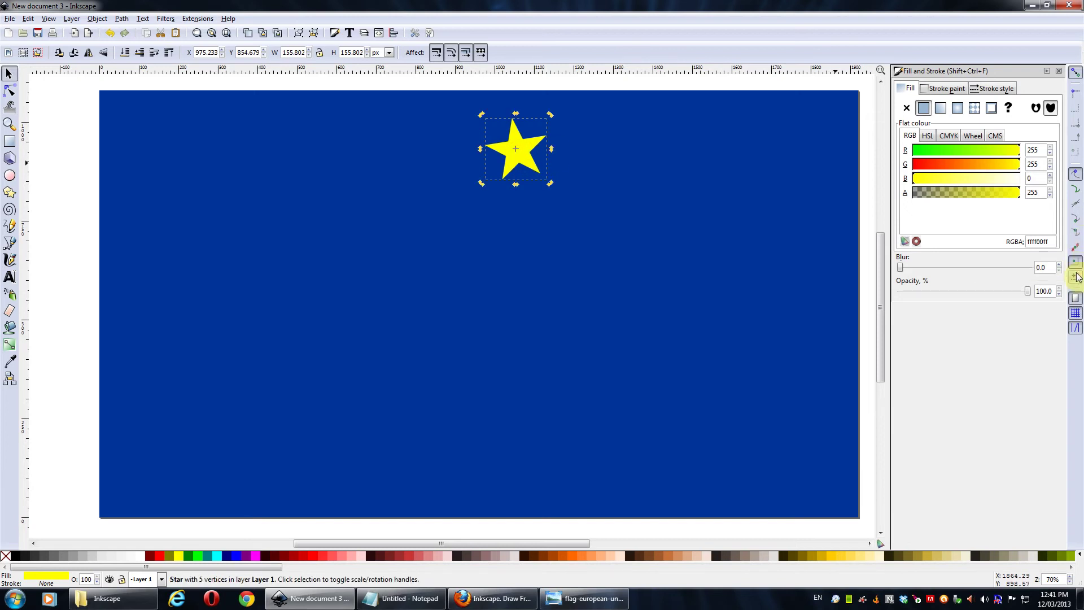
left_click_drag(515, 152, 513, 185)
scroll(520, 151, "up", 3, "ctrl")
- Rotate the yellow star about its centre until one point faces straight up, and deselect it
left_click(275, 101)
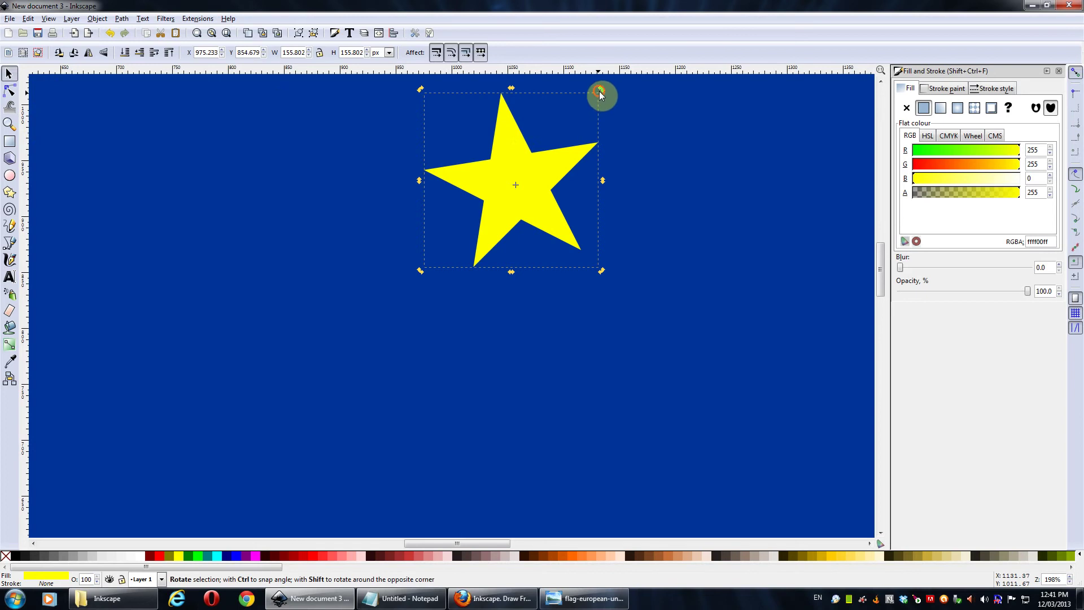
left_click_drag(599, 93, 407, 195)
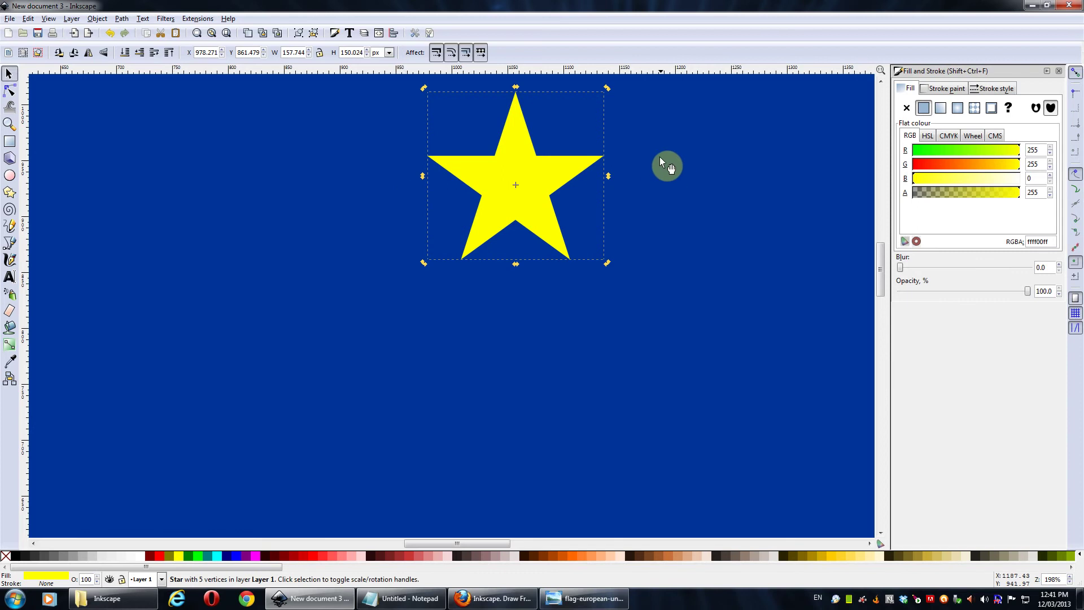
scroll(661, 150, "down", 2)
left_click_drag(688, 128, 588, 183)
left_click(587, 129)
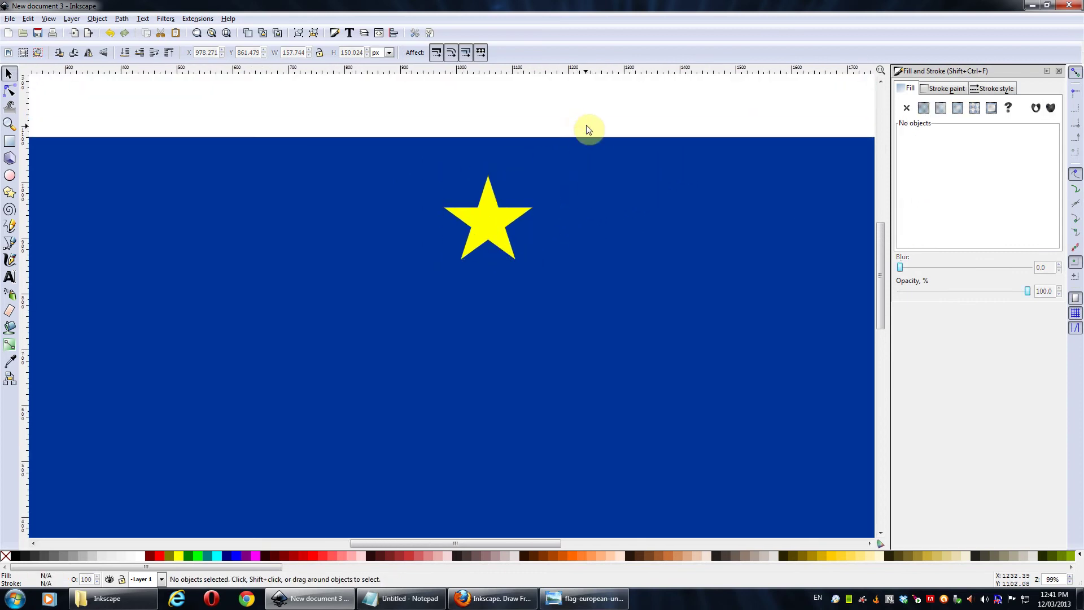
- Copy the gold star code ffcc00ff from the Notepad notes and apply it as the star's fill colour in Inkscape
left_click(484, 242)
left_click(401, 598)
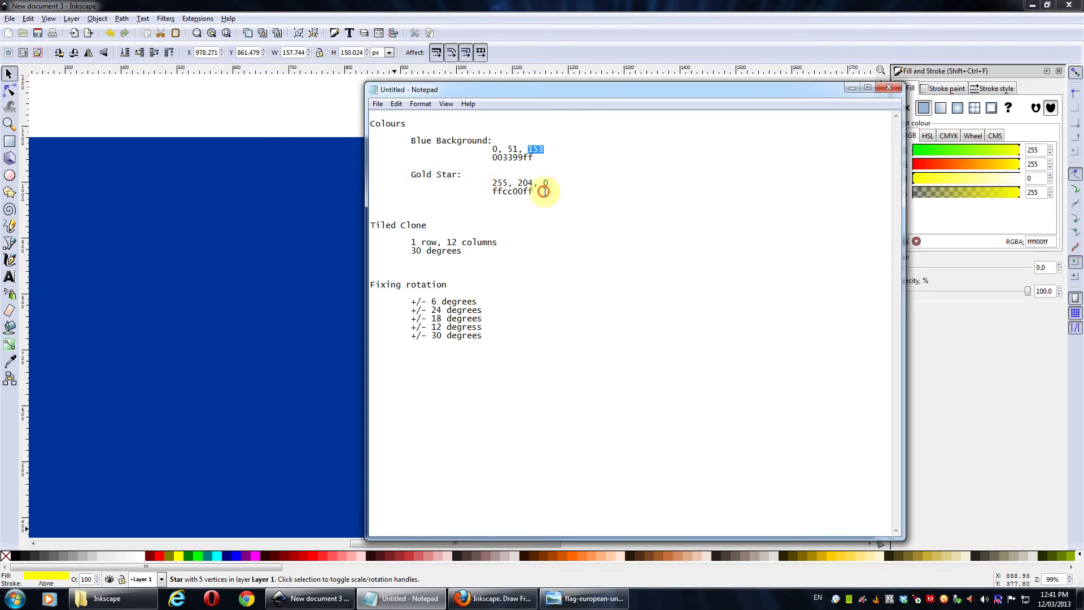
left_click_drag(533, 191, 489, 191)
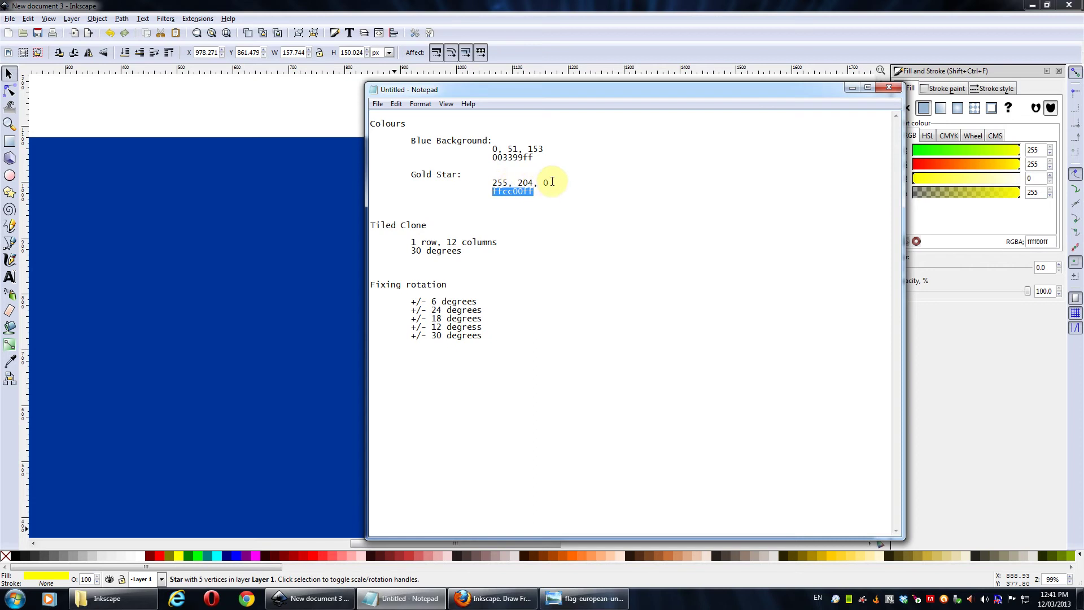
left_click_drag(533, 192, 494, 190)
key("ctrl+c")
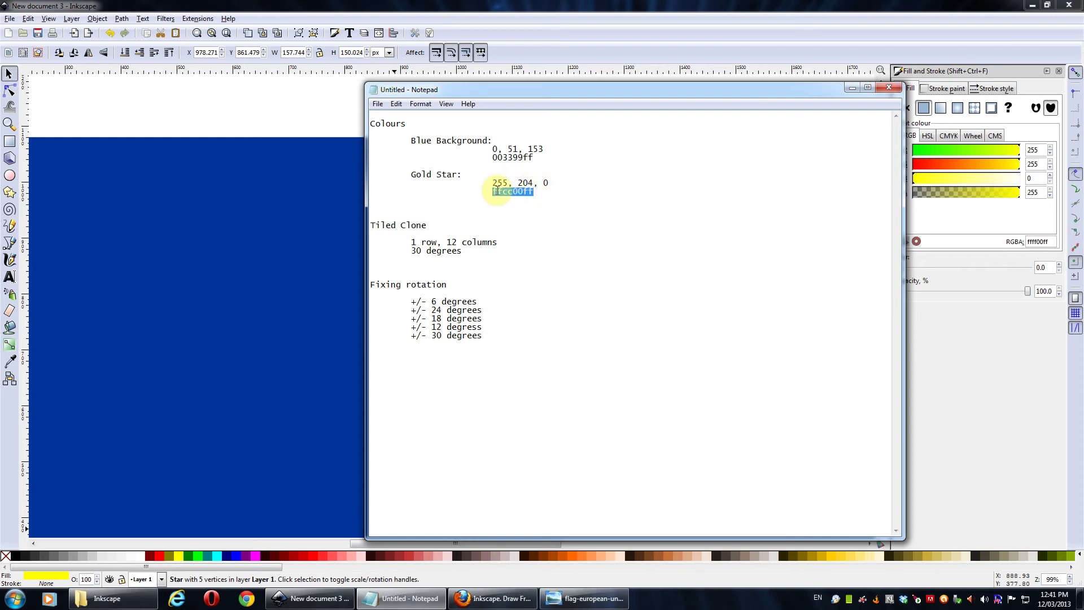
left_click(689, 4)
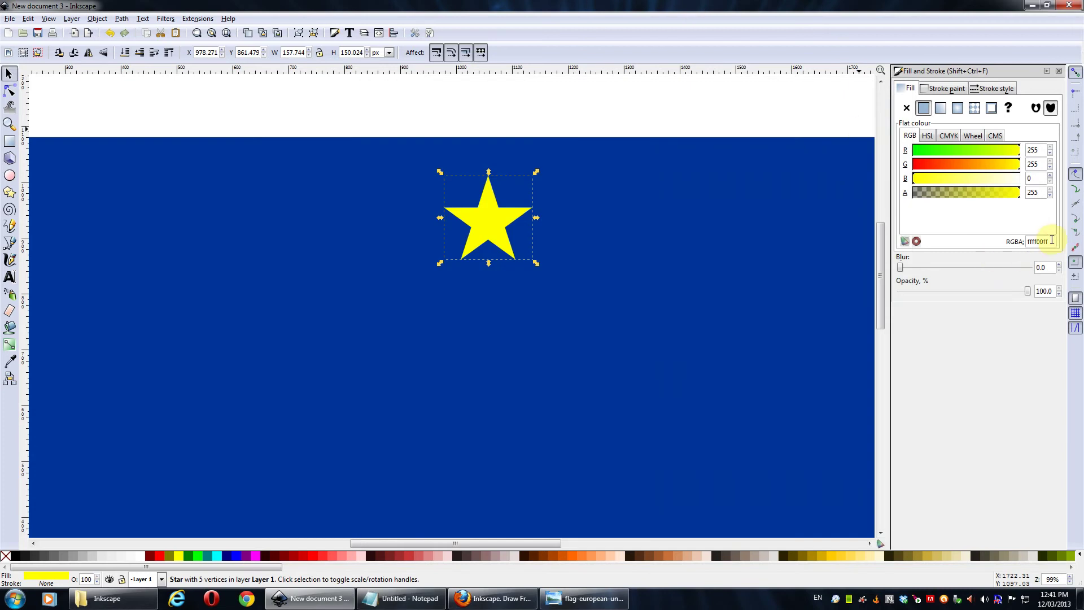
left_click_drag(1052, 240, 1004, 248)
key("ctrl+v")
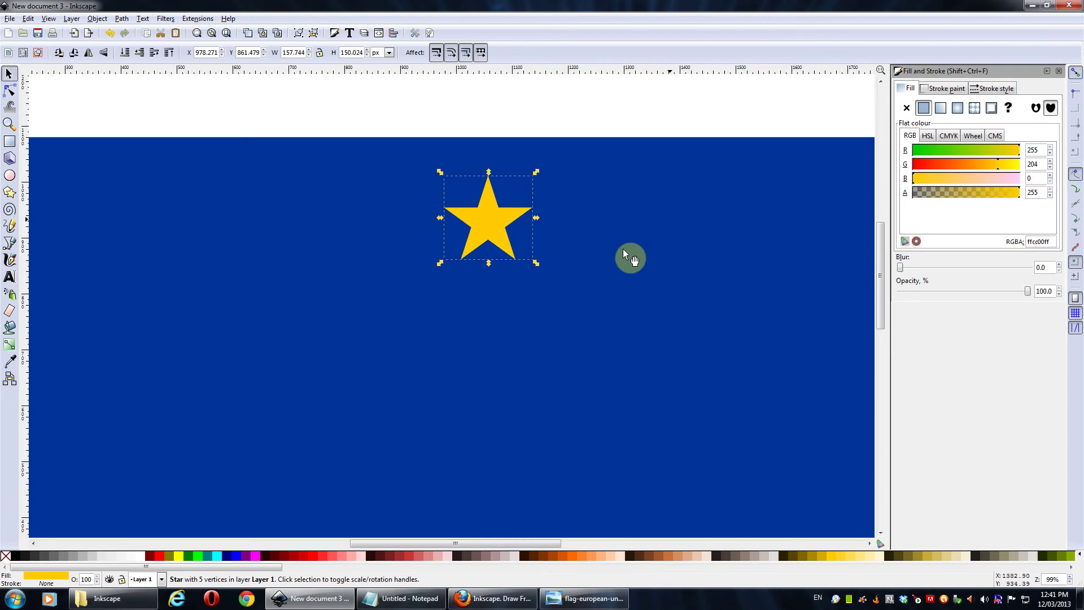
- Select the gold star and the blue rectangle individually, select both together, and clear the selection
scroll(605, 232, "down", 1)
left_click(529, 105)
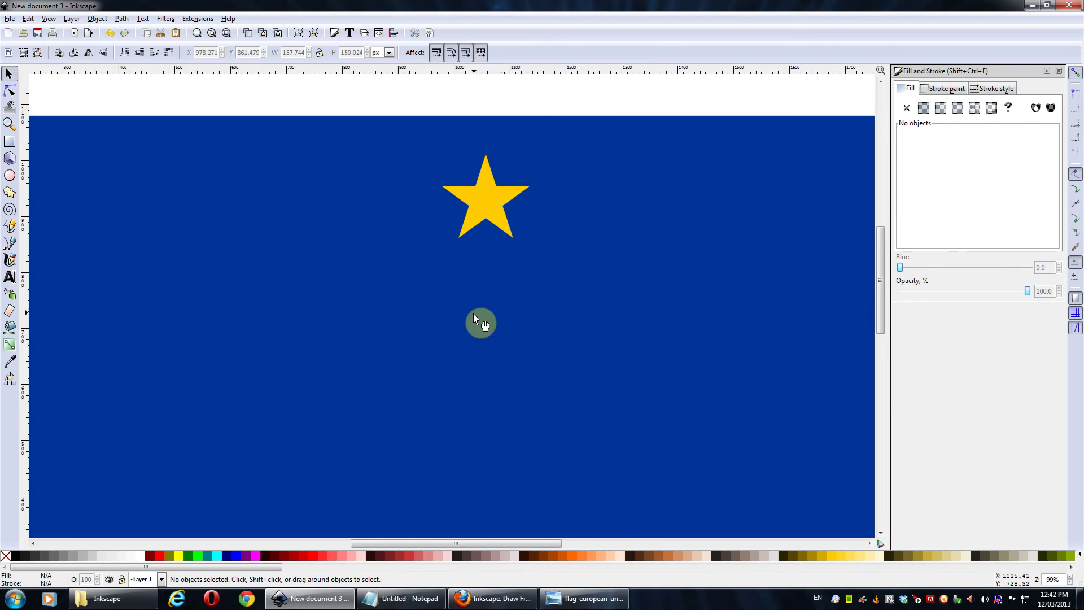
left_click_drag(481, 315, 500, 220)
scroll(401, 250, "down", 1)
left_click(496, 146)
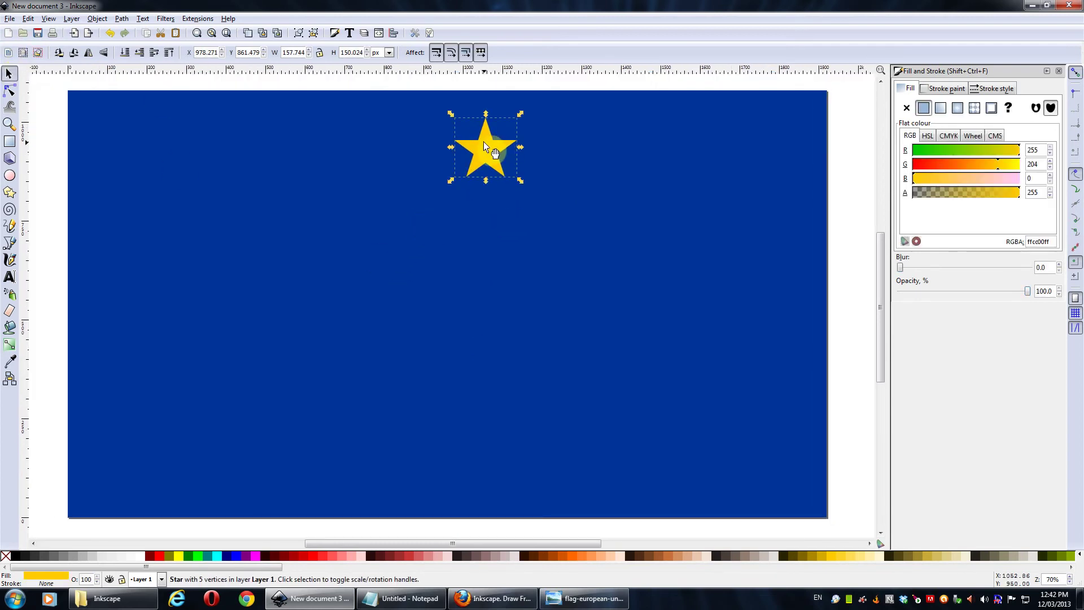
left_click(269, 222)
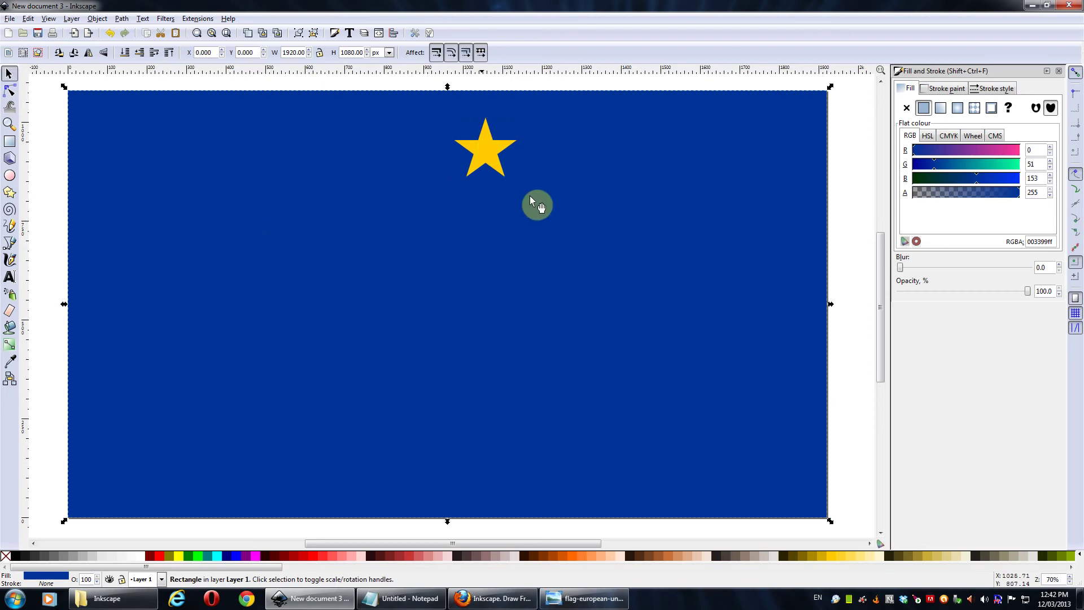
left_click(483, 151)
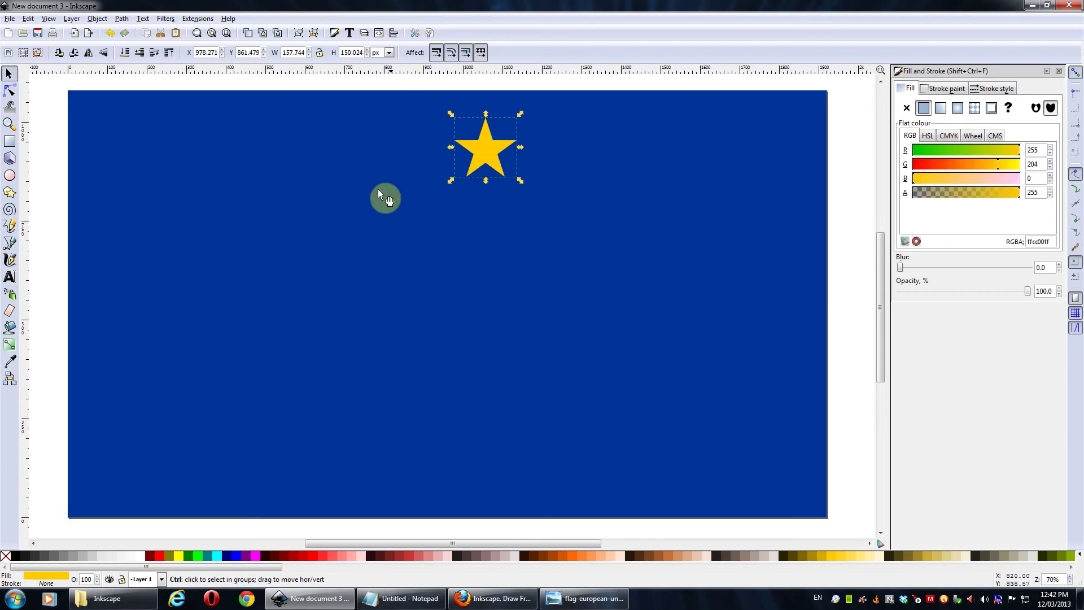
left_click(423, 195, "shift")
scroll(556, 188, "down", 1)
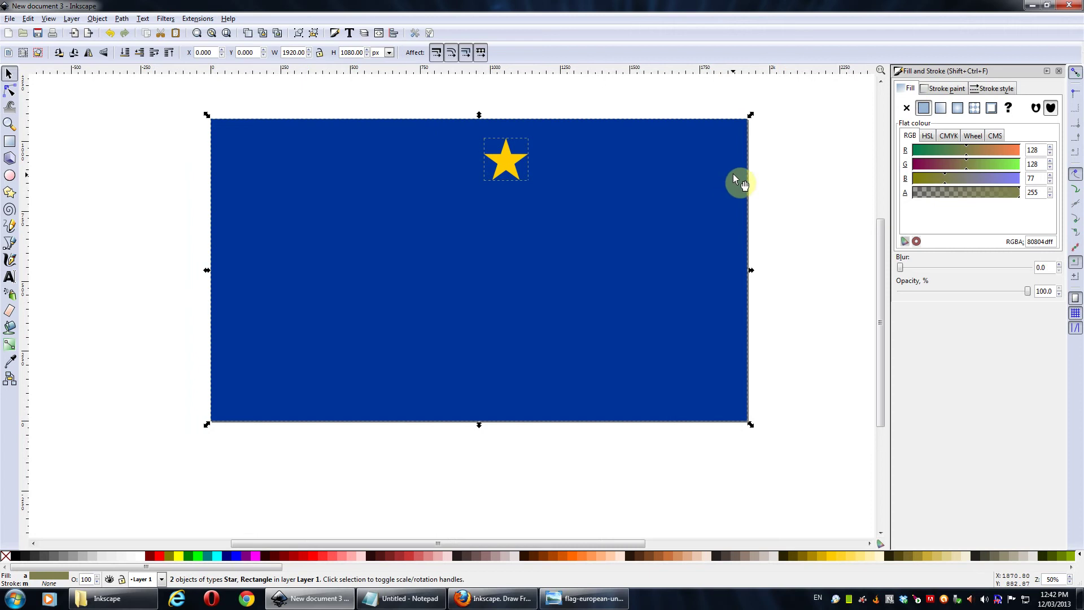
key("ctrl+plus")
key("ctrl+z")
key("plus")
left_click_drag(757, 184, 730, 237)
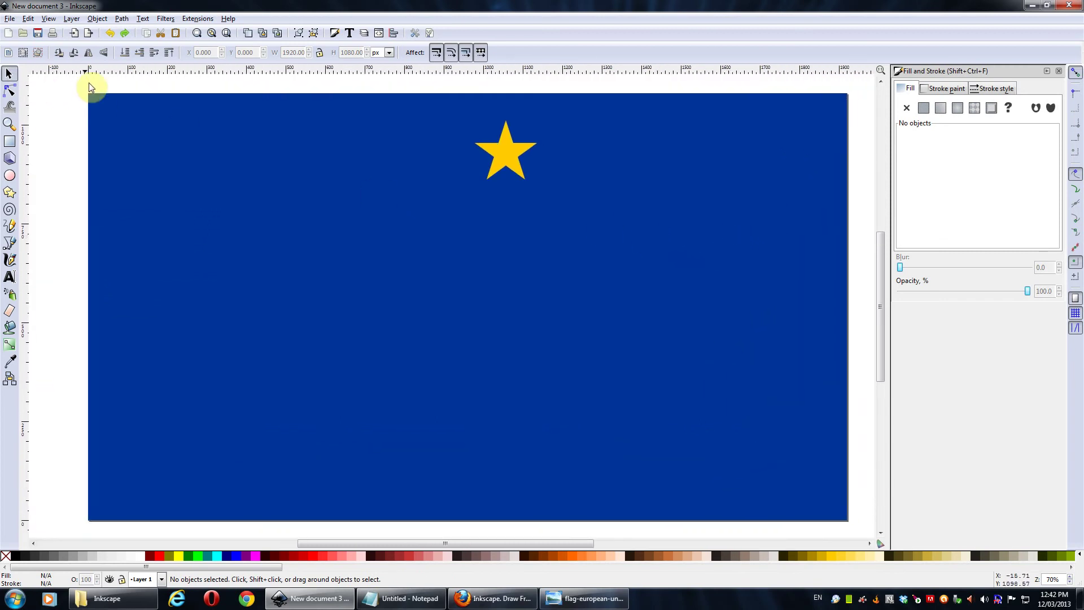
- Align the star with the blue rectangle, centred on the vertical axis with bottom edges matched, and deselect both
key("ctrl+a")
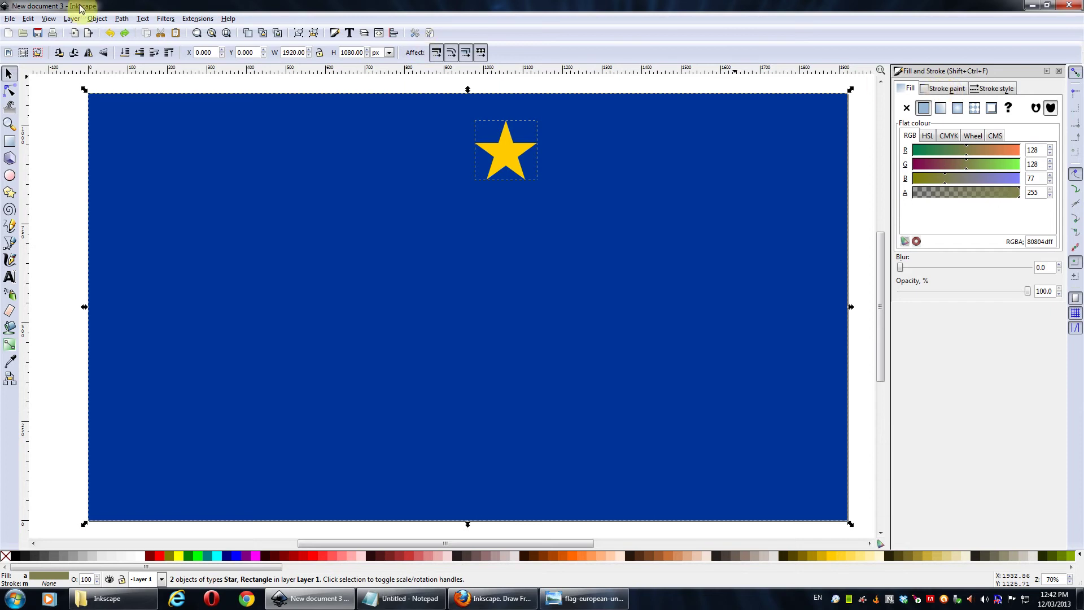
left_click(100, 19)
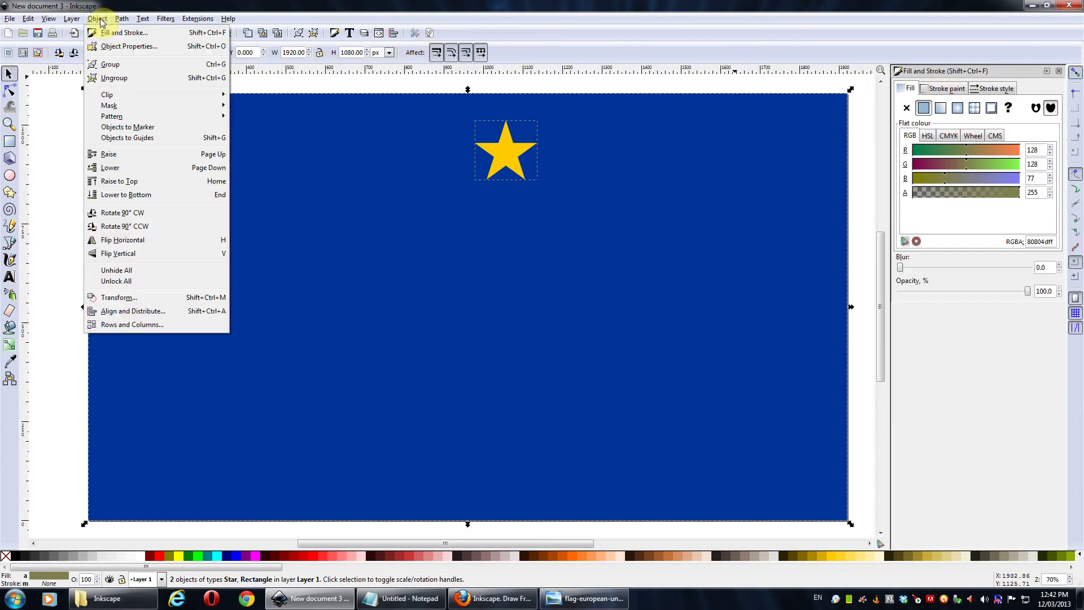
left_click(110, 310)
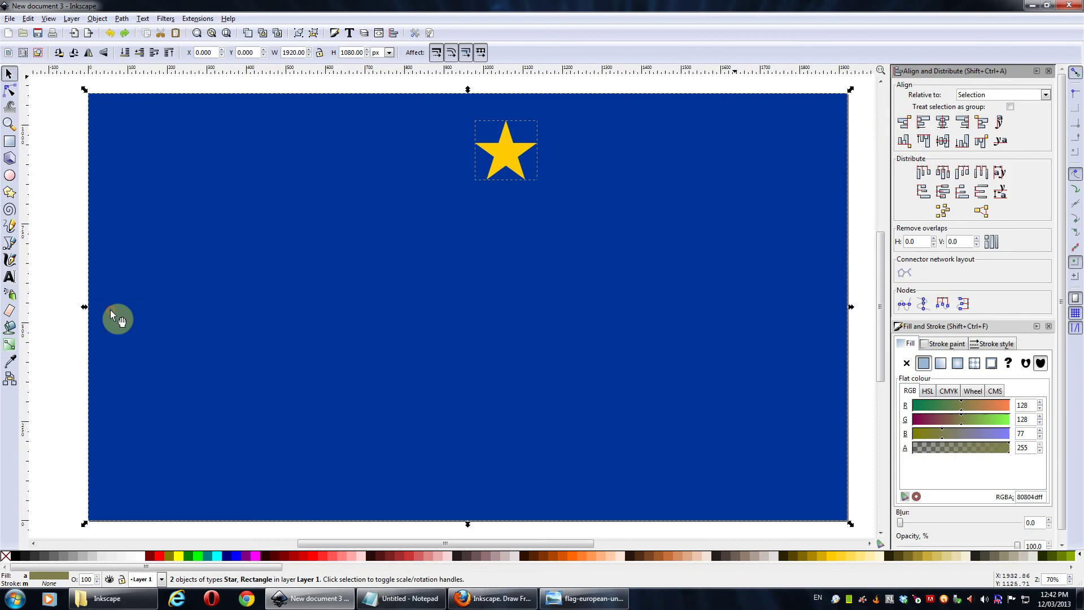
left_click(942, 122)
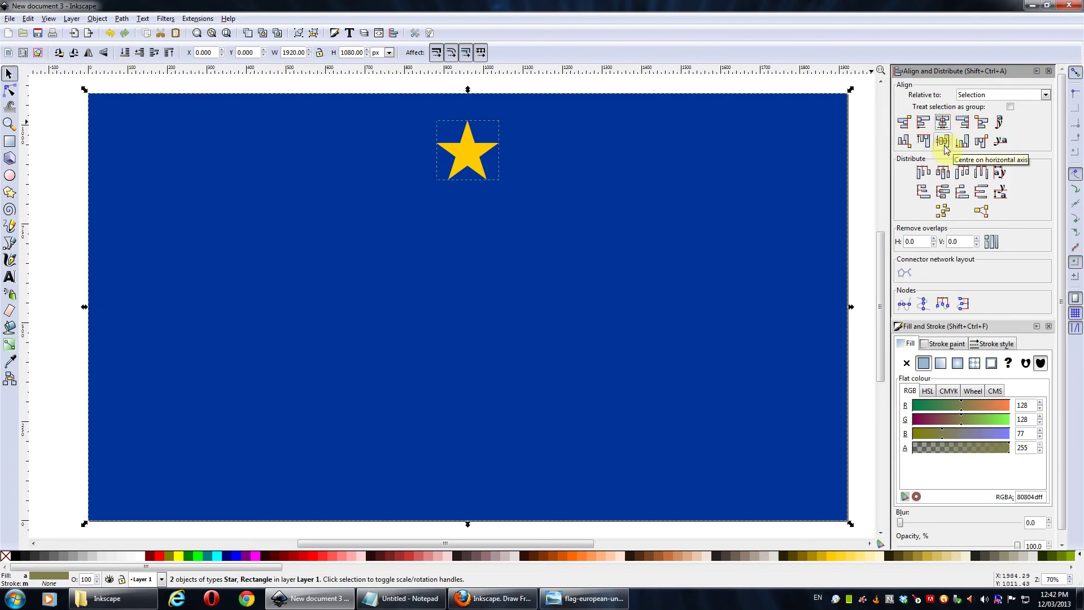
left_click(943, 141)
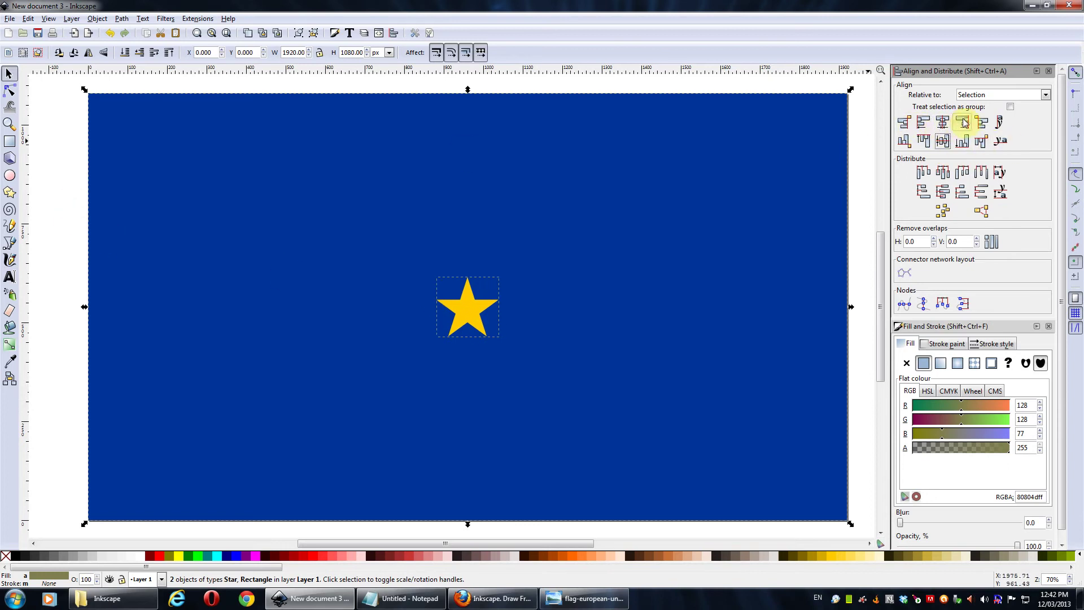
left_click(963, 142)
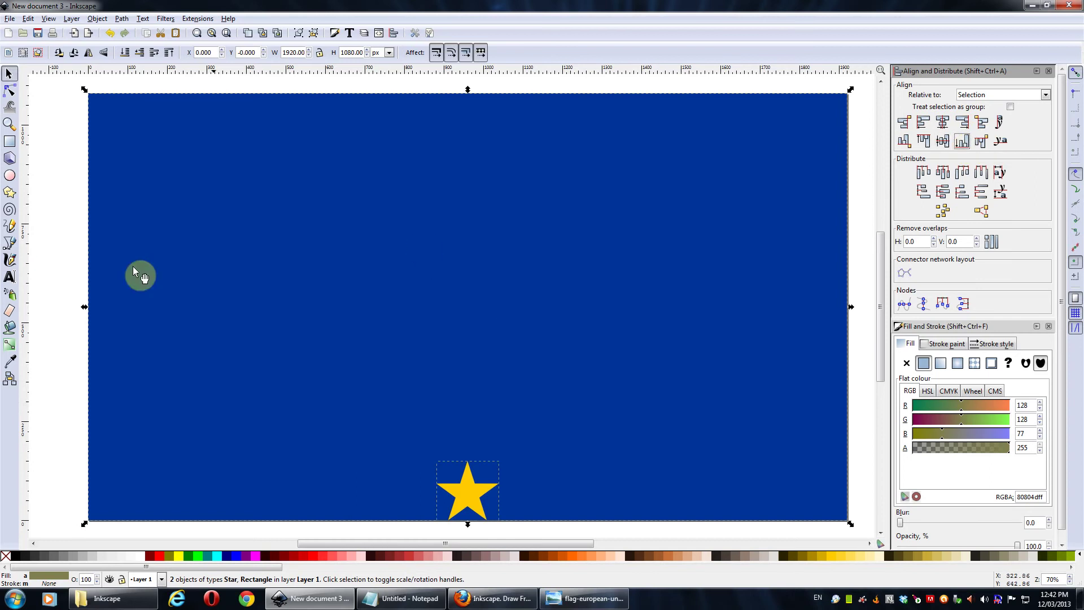
left_click(54, 220)
- Open the Create Tiled Clones settings for the gold star and check the row and column counts
mouse_move(455, 357)
left_mouse_down()
mouse_move(460, 296)
mouse_move(447, 345)
left_mouse_up()
left_click(471, 514)
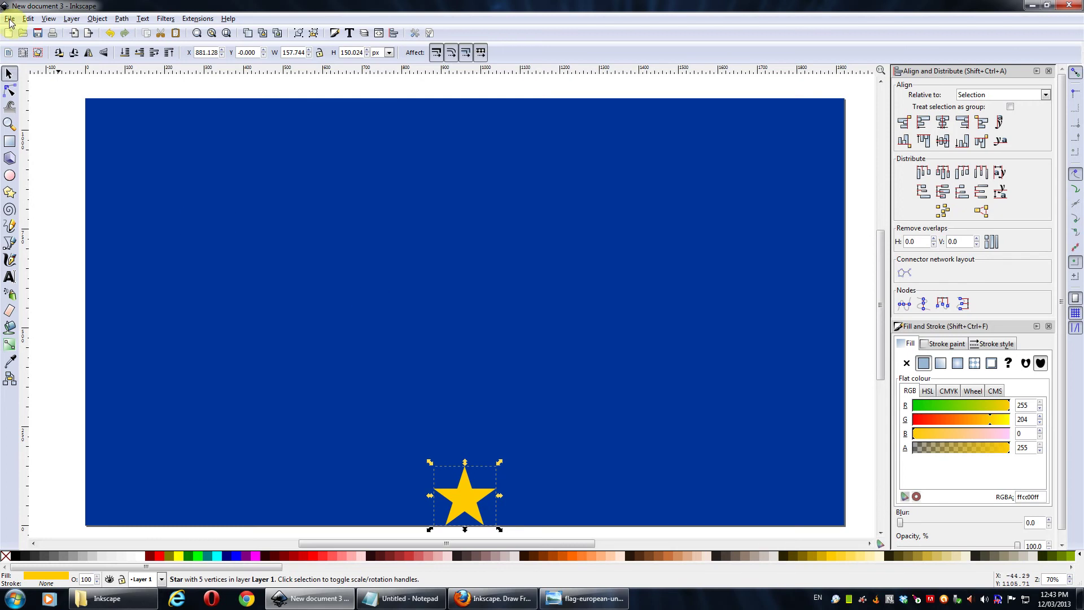
left_click(28, 19)
mouse_move(60, 196)
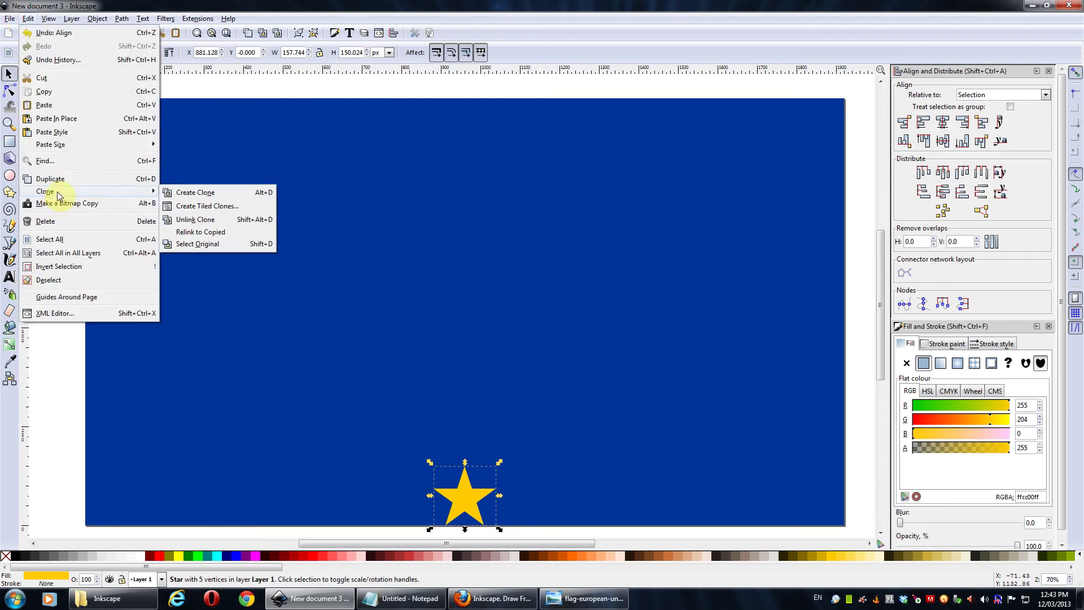
left_click(195, 207)
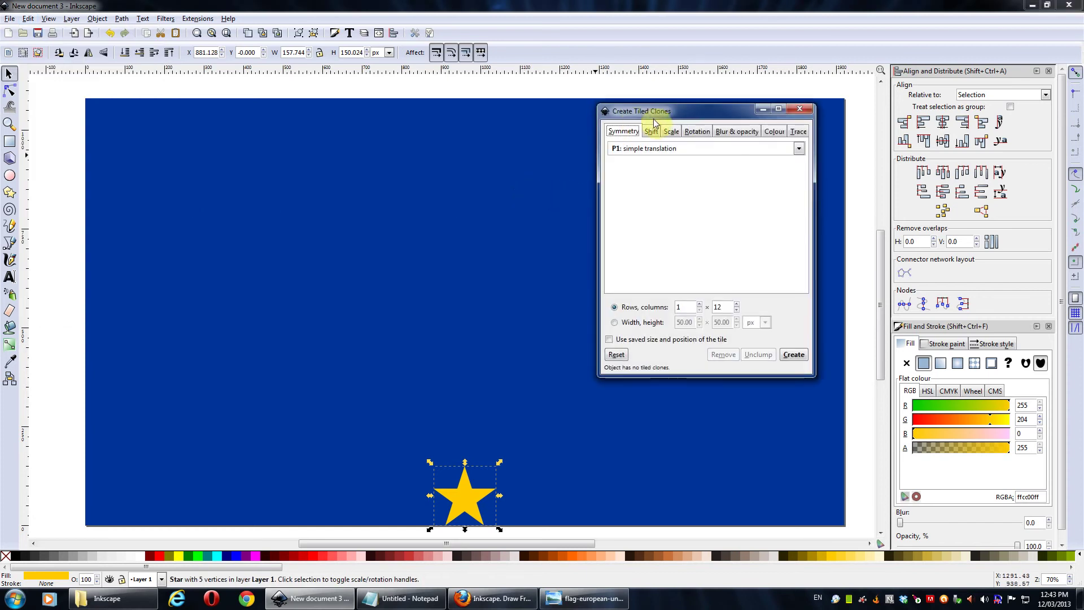
left_click(625, 312)
double_click(683, 309)
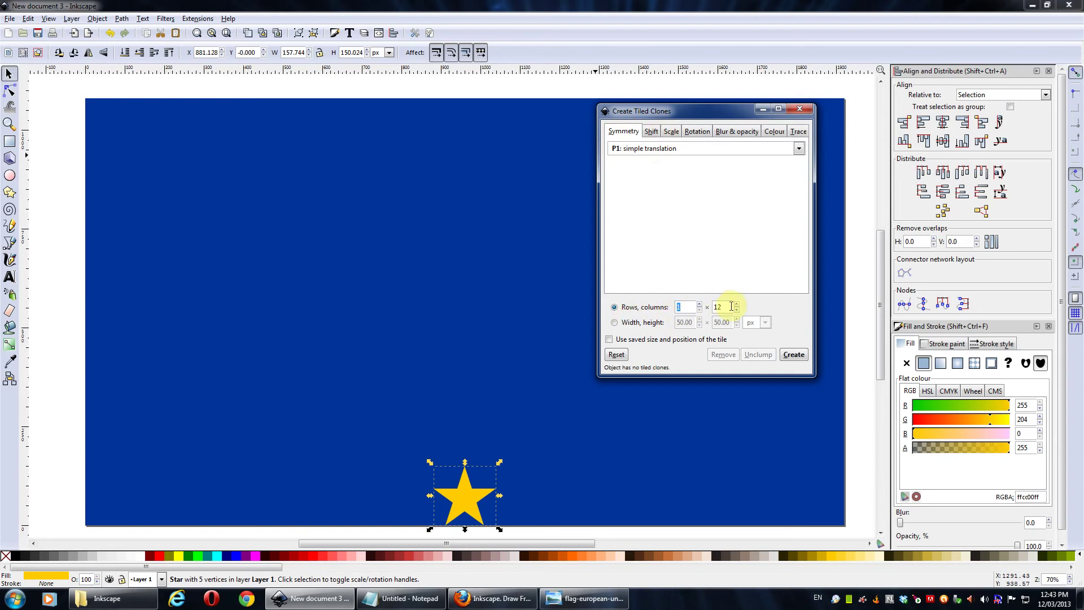
double_click(730, 306)
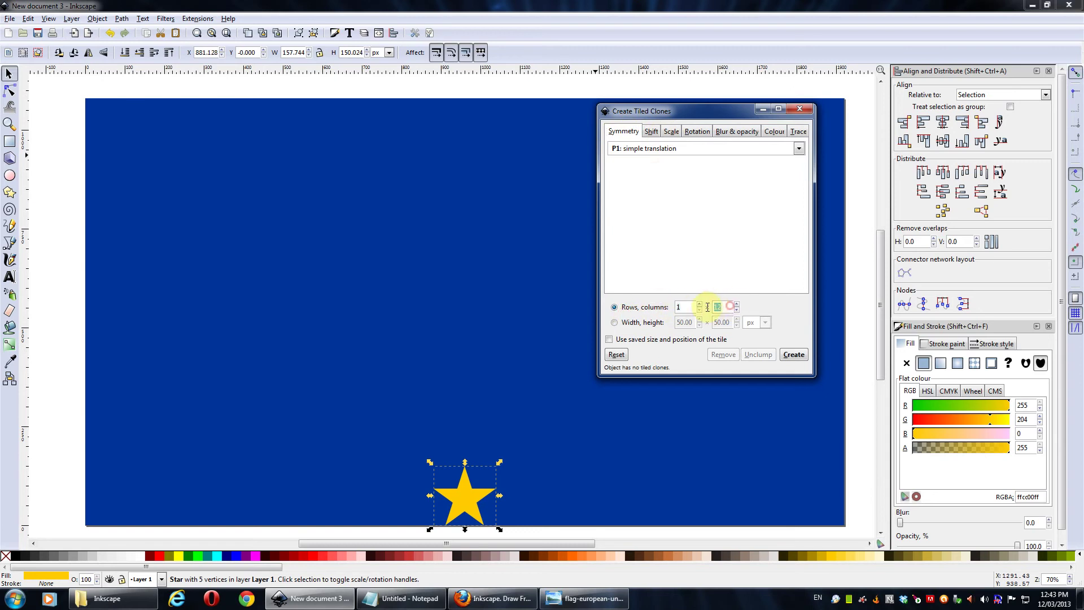
- Review the tiled clones' shift, scale and rotation settings, and compare the per-column angle with the Notepad notes
left_click(651, 131)
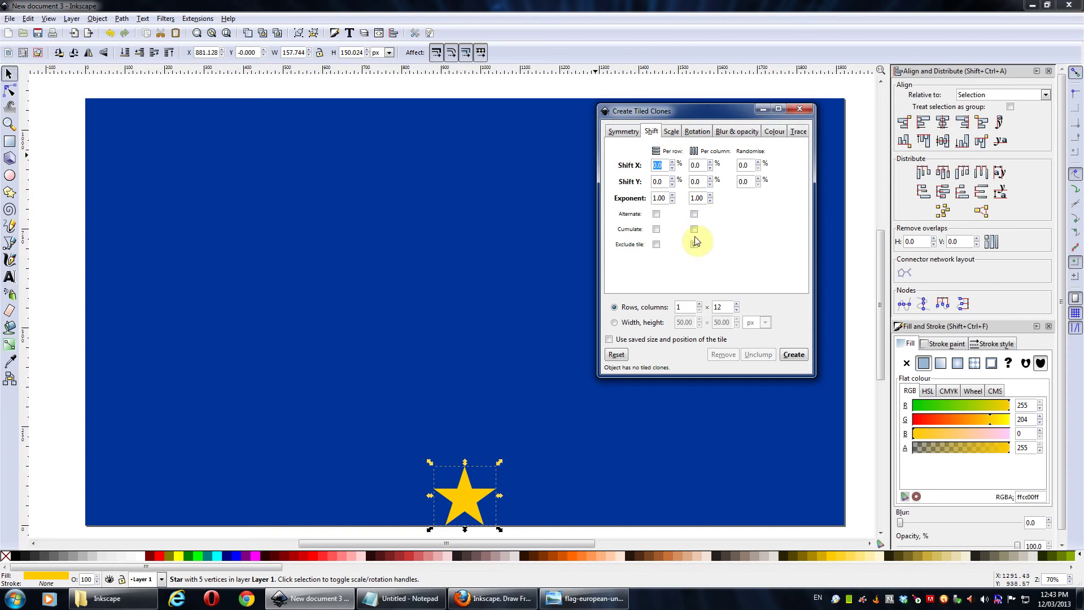
left_click(671, 130)
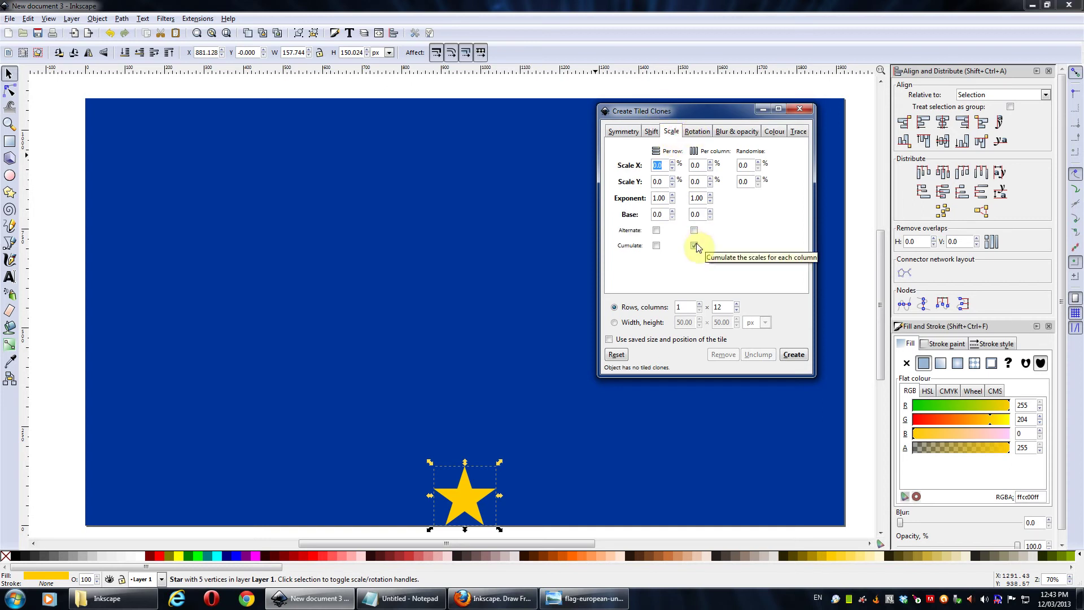
left_click(697, 131)
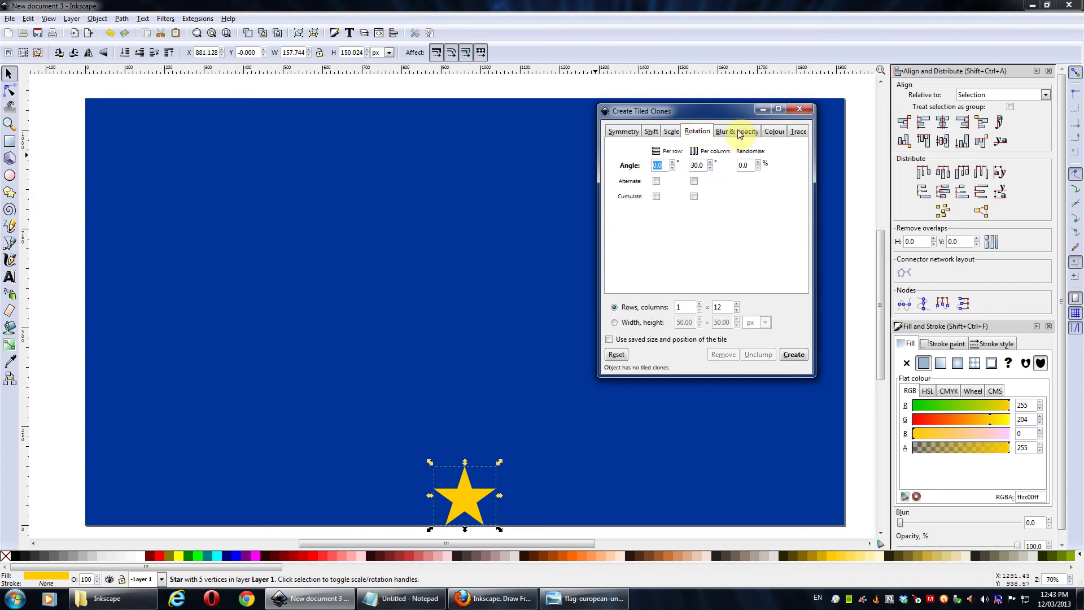
left_click_drag(704, 165, 690, 165)
left_click(404, 598)
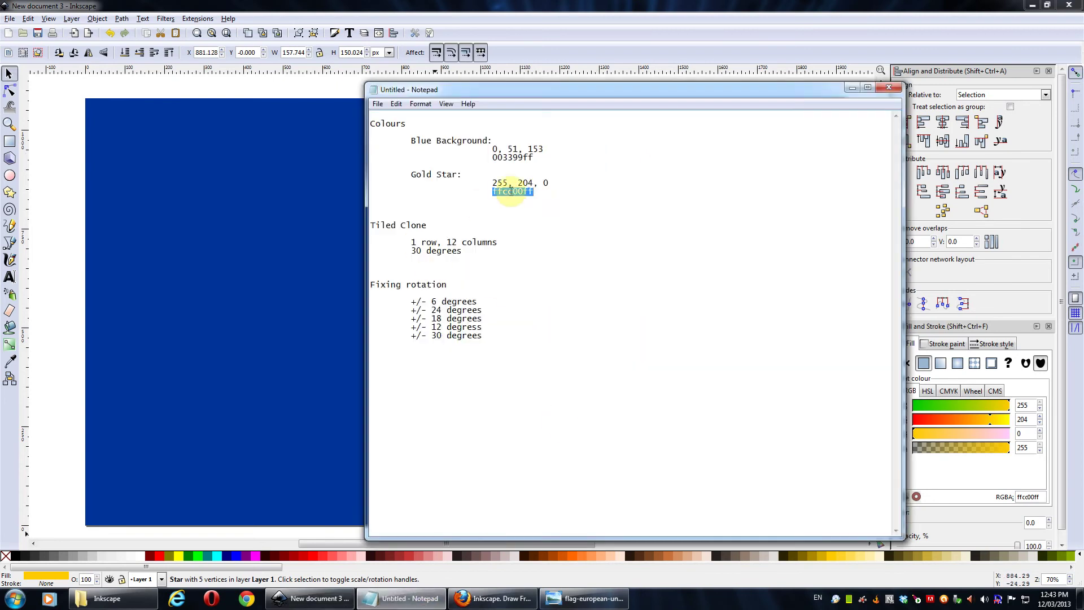
left_click_drag(461, 251, 409, 251)
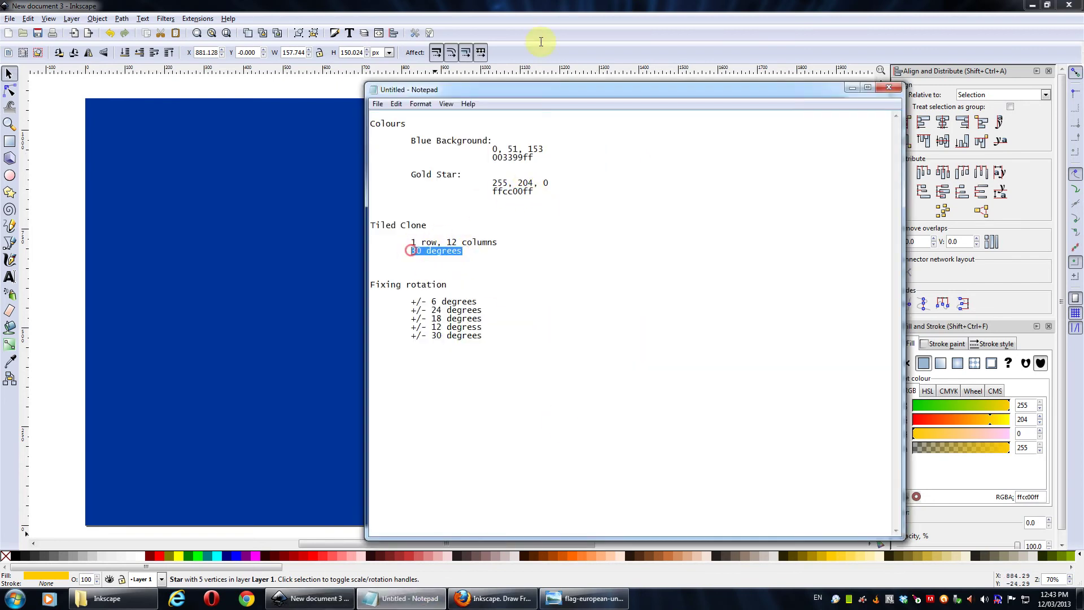
- Return to Inkscape and review the tiled clones' blur and opacity, colour, trace and rotation settings
left_click(671, 5)
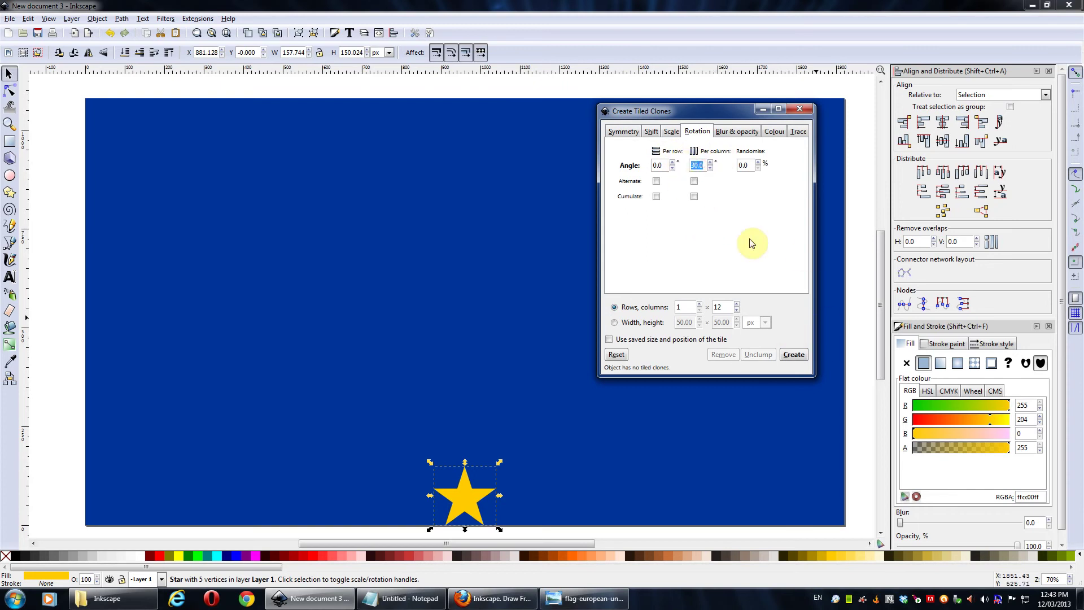
left_click(734, 131)
left_click(774, 132)
left_click(797, 131)
left_click(727, 132)
left_click(697, 132)
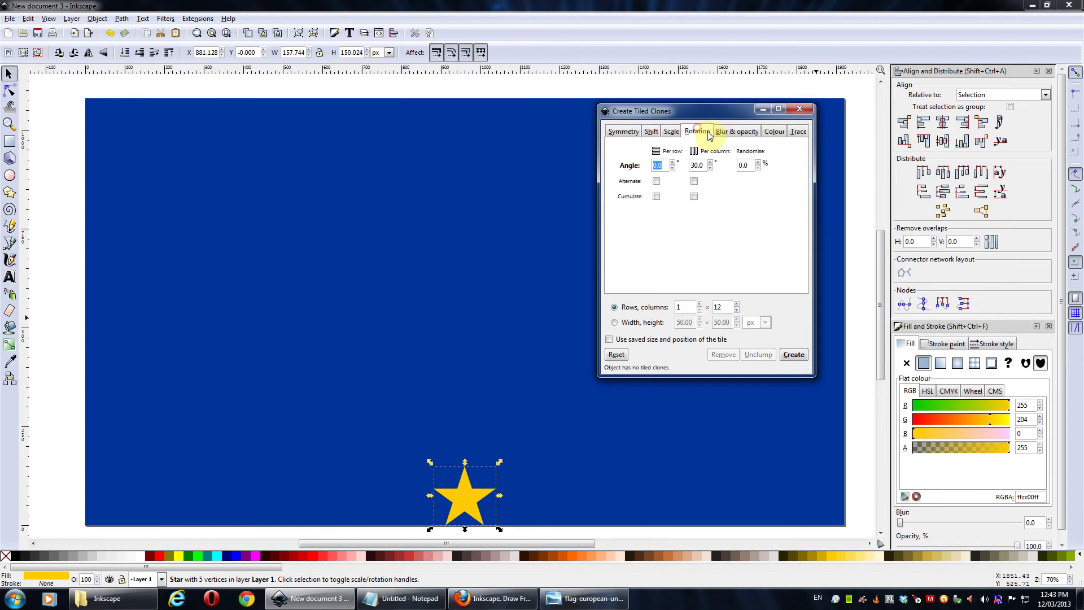
- Try to create the star's twelve tiled clones with a 30° per-column angle, and undo the creation
left_click(793, 356)
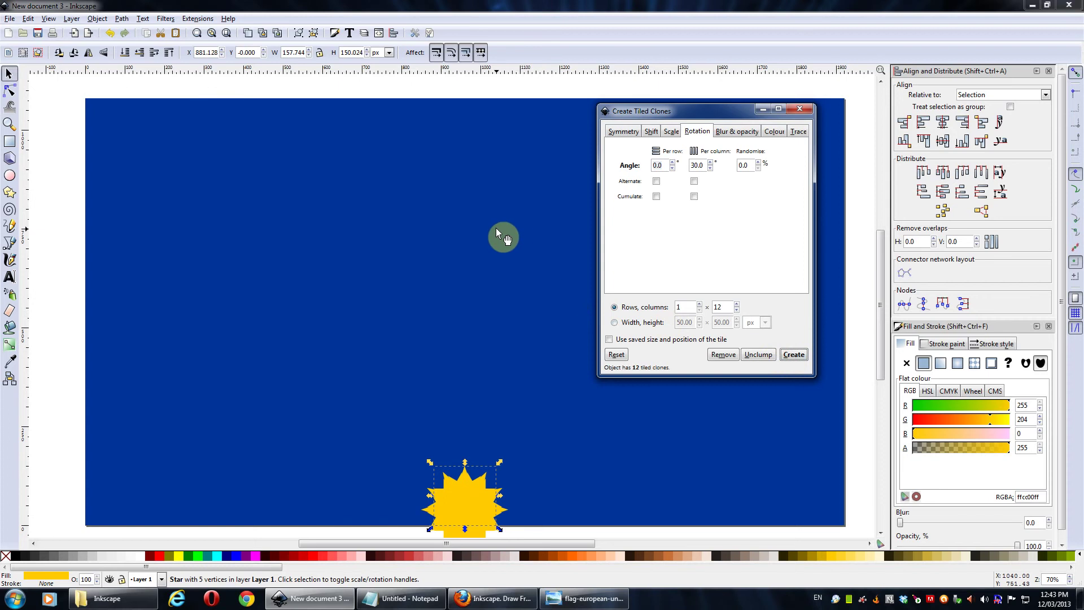
key("ctrl+z")
- Move the star's rotation centre from the star up to the middle of the blue rectangle
left_click_drag(498, 352, 474, 280)
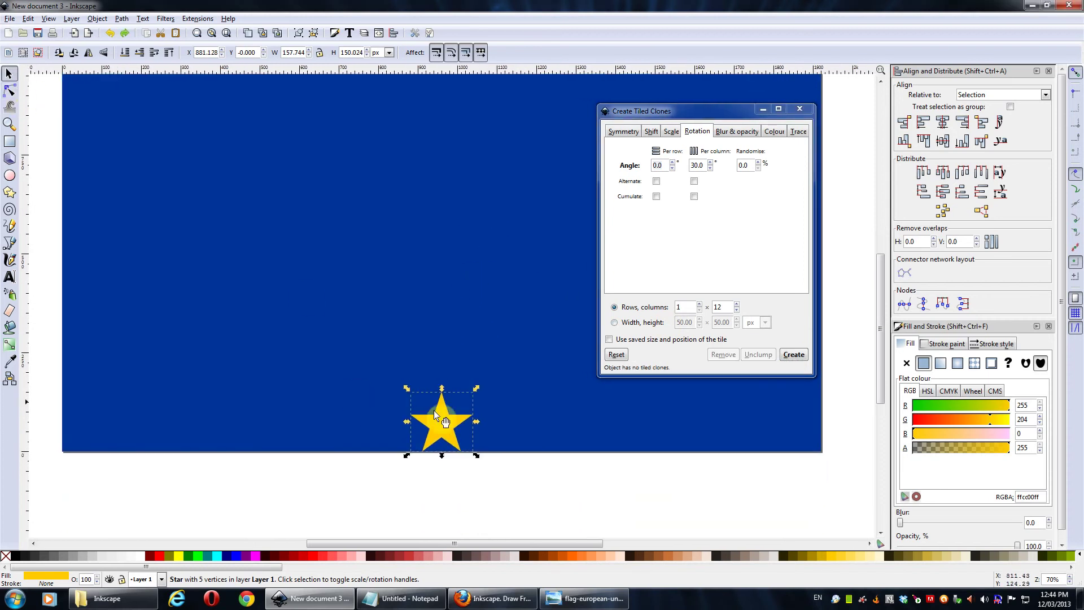
left_click(442, 432)
left_click_drag(501, 221, 490, 296)
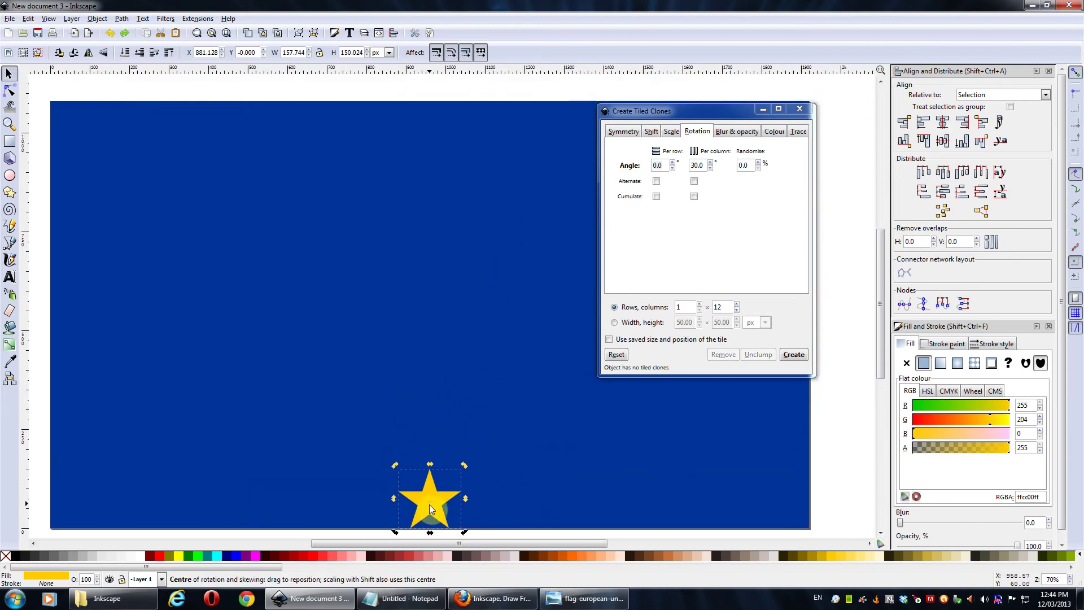
left_click_drag(430, 502, 439, 316)
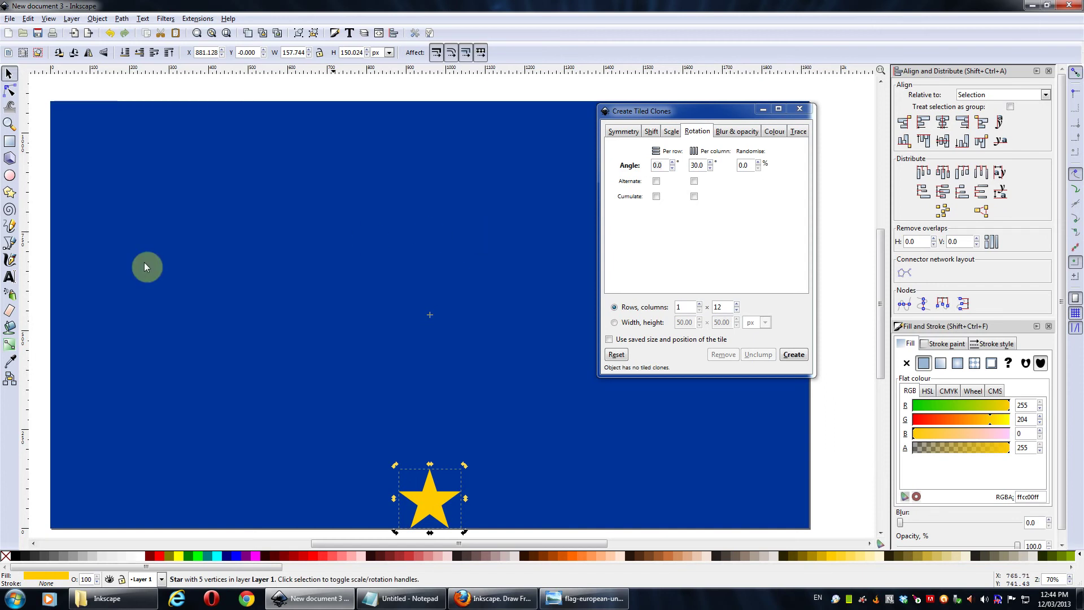
- Move the star straight up to a Y position of about 128.6 px and create its 12 tiled clones at 30° per column
left_click(40, 269)
left_click(412, 481)
mouse_move(427, 468)
left_mouse_down()
mouse_move(427, 485)
mouse_move(436, 449)
left_mouse_up()
left_click(430, 500)
left_click(800, 355)
- Examine how the stars around the ring are tilted, selecting the clone at the eleven o'clock position
left_click_drag(469, 210, 419, 229)
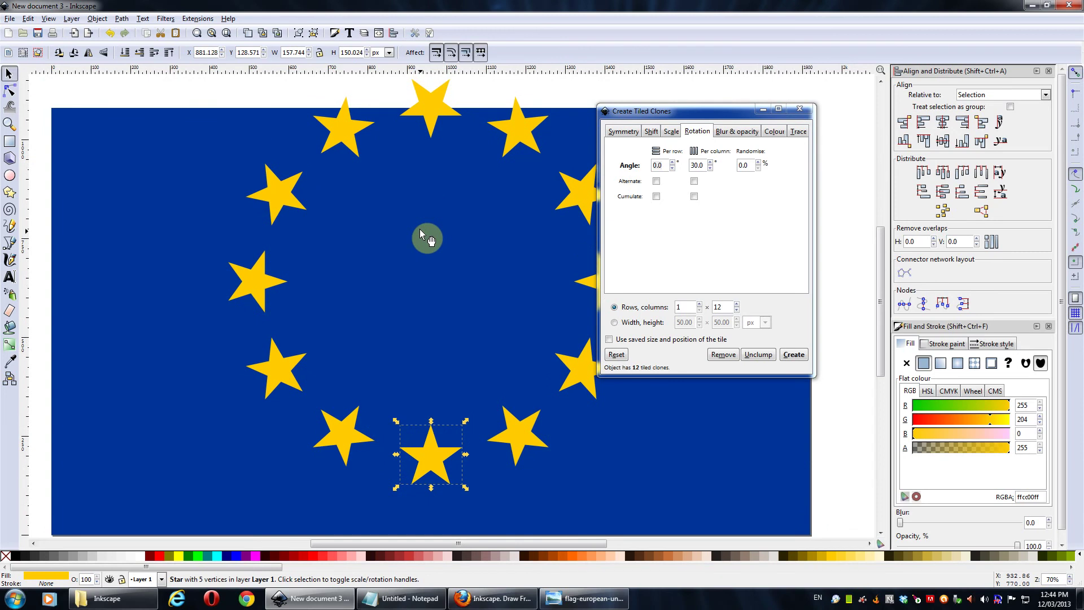
left_click_drag(419, 229, 392, 493)
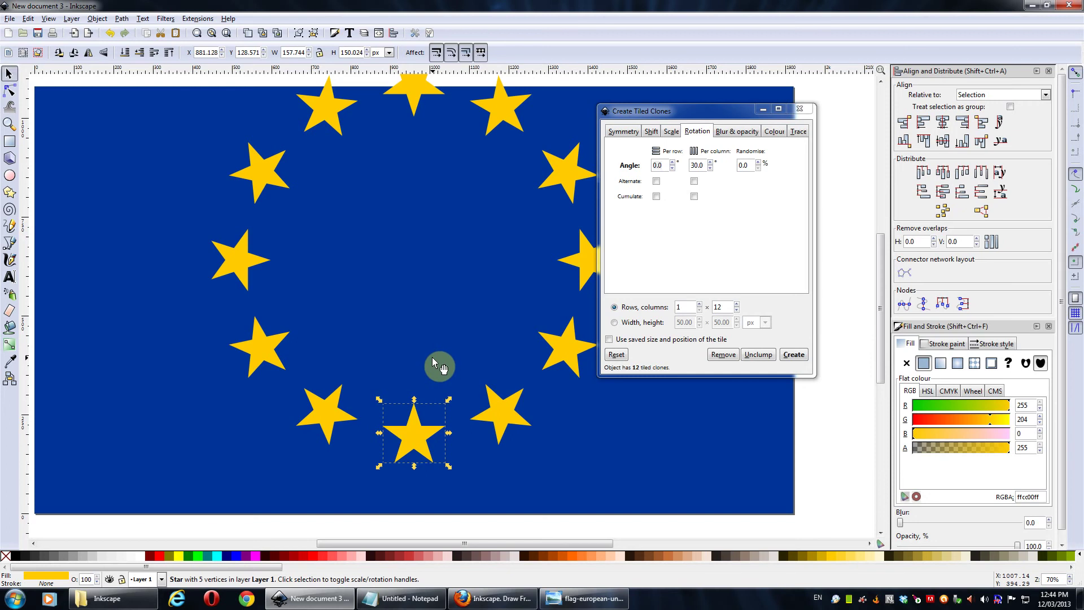
left_click_drag(442, 256, 432, 291)
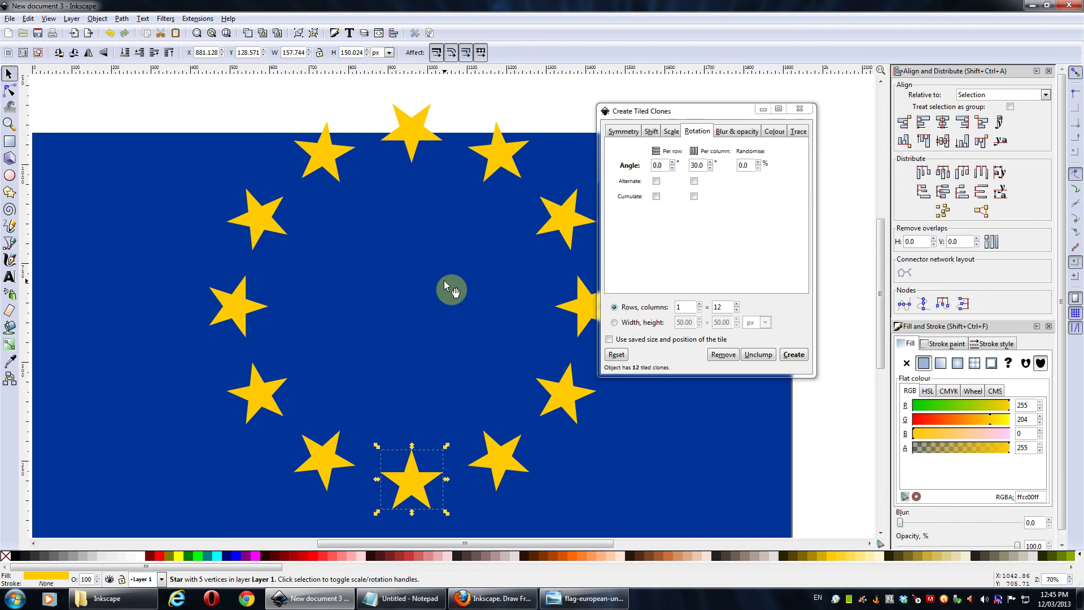
left_click_drag(444, 280, 447, 246)
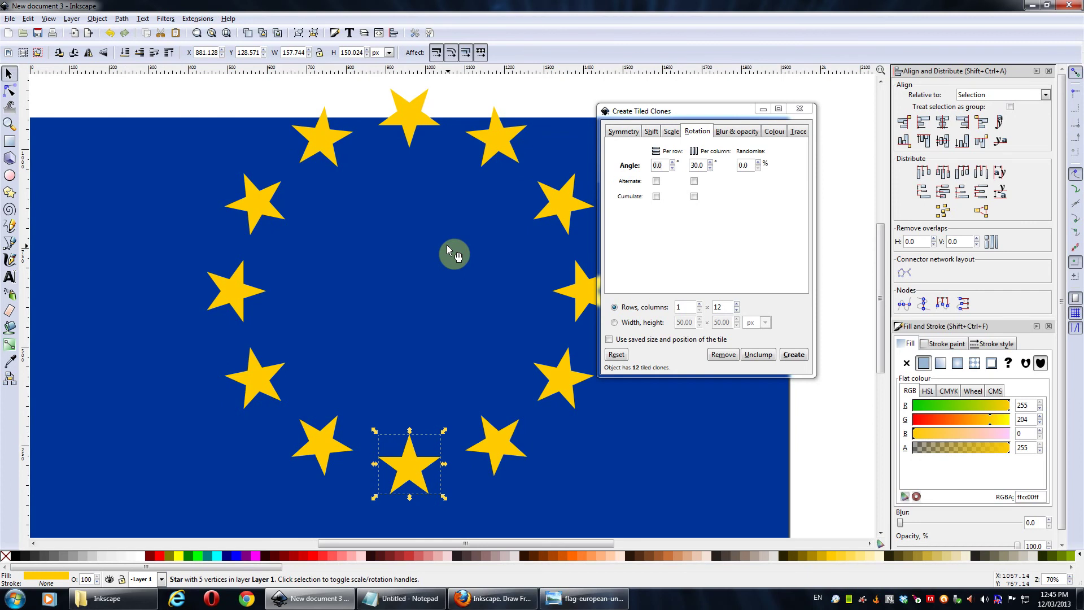
left_click(324, 144)
left_click_drag(386, 239, 429, 256)
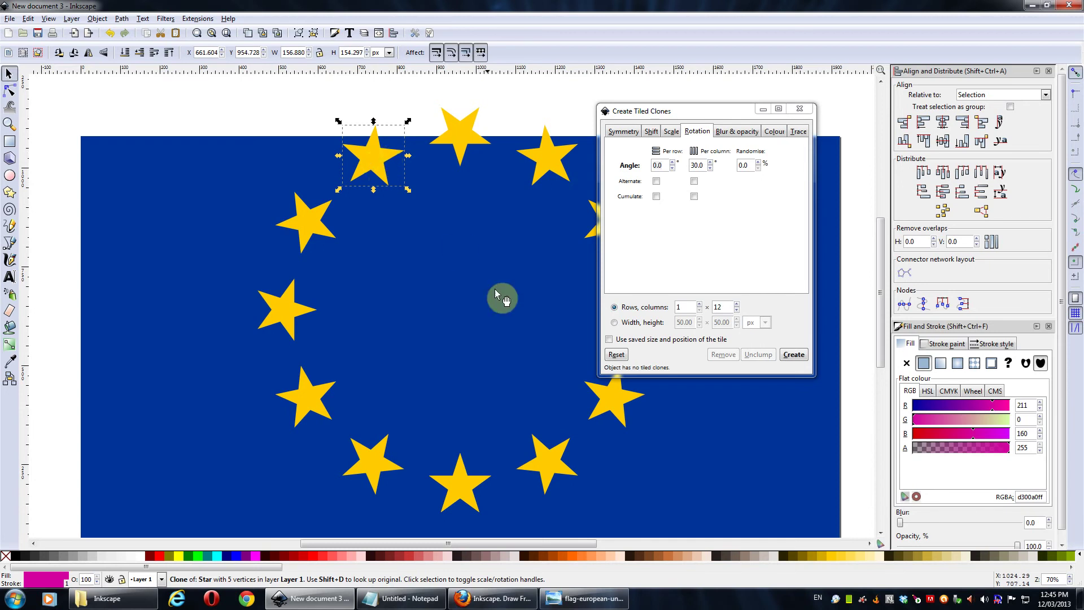
left_click_drag(507, 290, 449, 248)
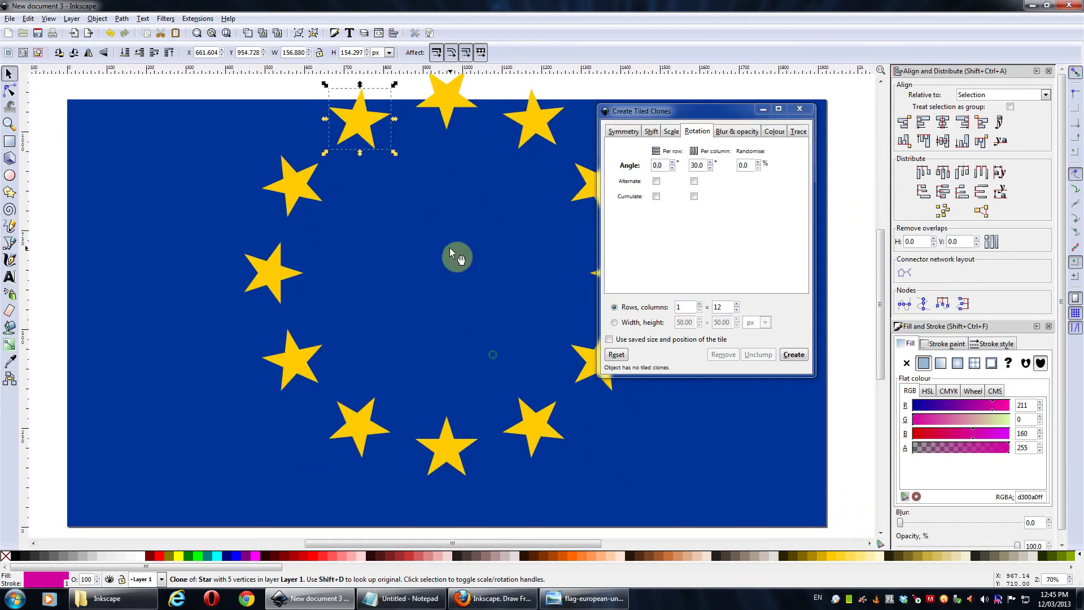
- Select the original star at the bottom of the ring and move its rotation centre to the star's own middle
left_click(431, 451)
scroll(459, 347, "up", 1)
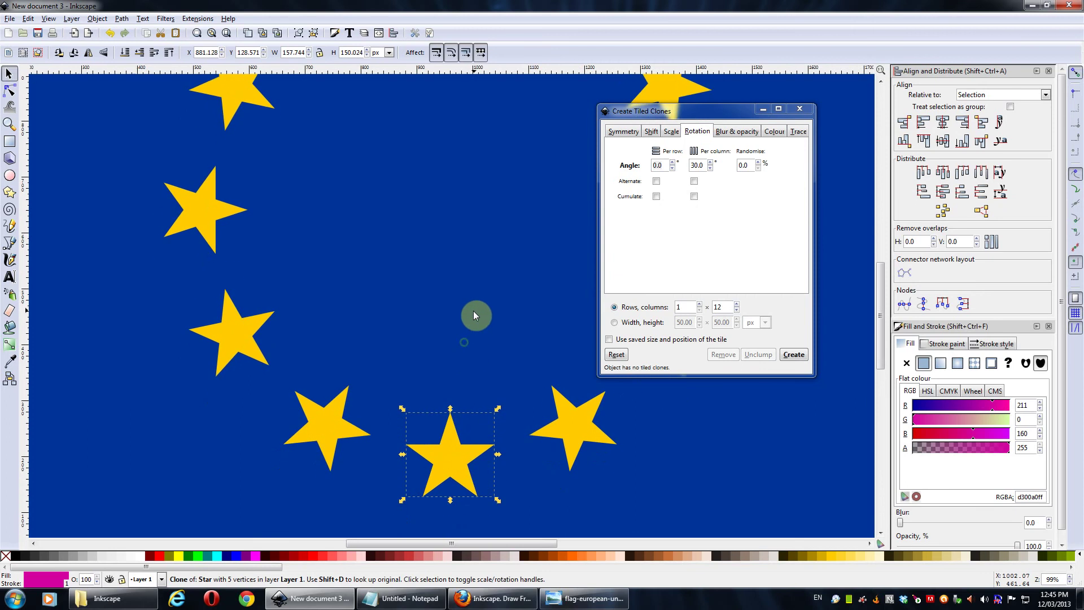
left_click(440, 468)
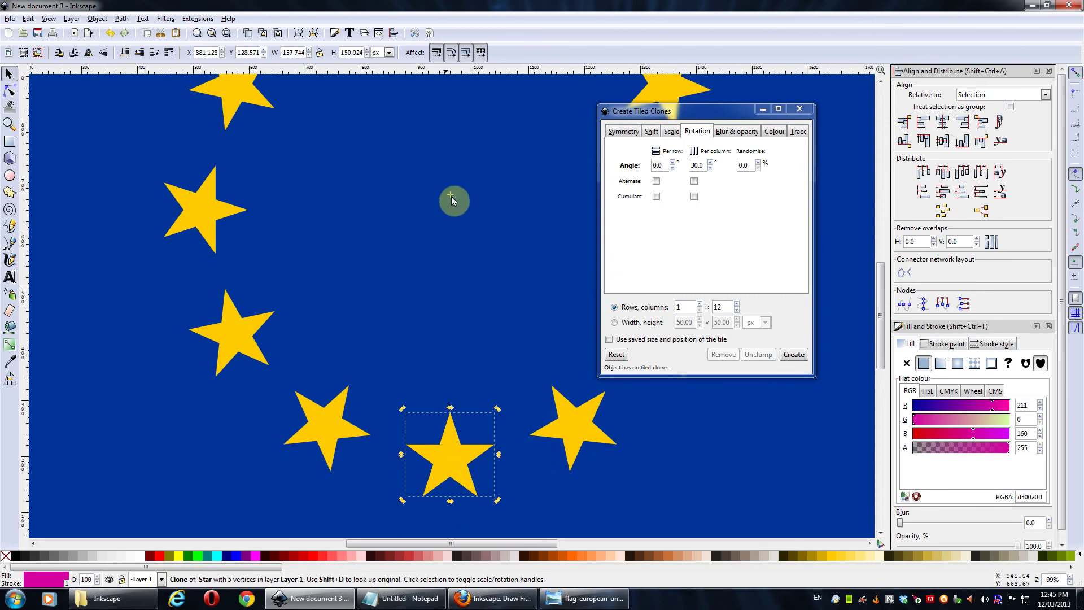
mouse_move(452, 200)
left_mouse_down()
mouse_move(452, 462)
mouse_move(455, 296)
mouse_move(440, 438)
left_mouse_up()
scroll(471, 467, "up", 3)
- Select the clone at the seven o'clock position, show its rotation handles, and close the Create Tiled Clones dialog
left_click_drag(252, 382, 520, 393)
left_click(379, 371)
left_click_drag(489, 190, 366, 296)
scroll(367, 296, "down", 1)
left_click_drag(437, 225, 324, 435)
left_click_drag(431, 310, 540, 173)
scroll(531, 220, "right", 2)
scroll(530, 220, "up", 1)
left_click(798, 108)
- Move the seven o'clock clone's rotation centre from the ring's centre to the middle of that star
scroll(472, 283, "left", 3)
scroll(474, 225, "down", 1)
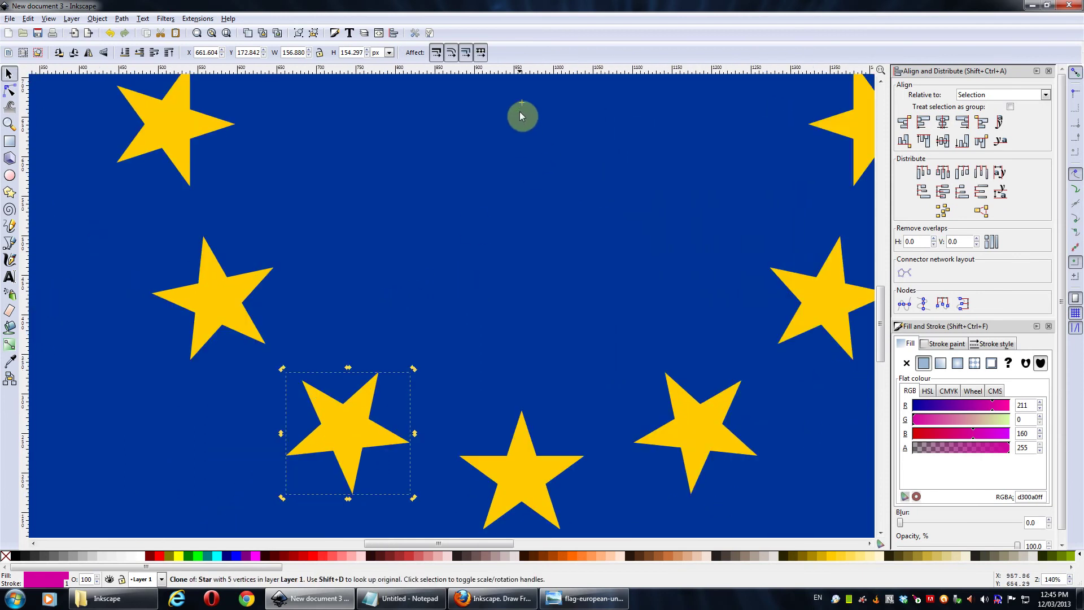
left_click_drag(520, 108, 378, 423)
scroll(349, 420, "up", 2)
scroll(373, 240, "down", 2)
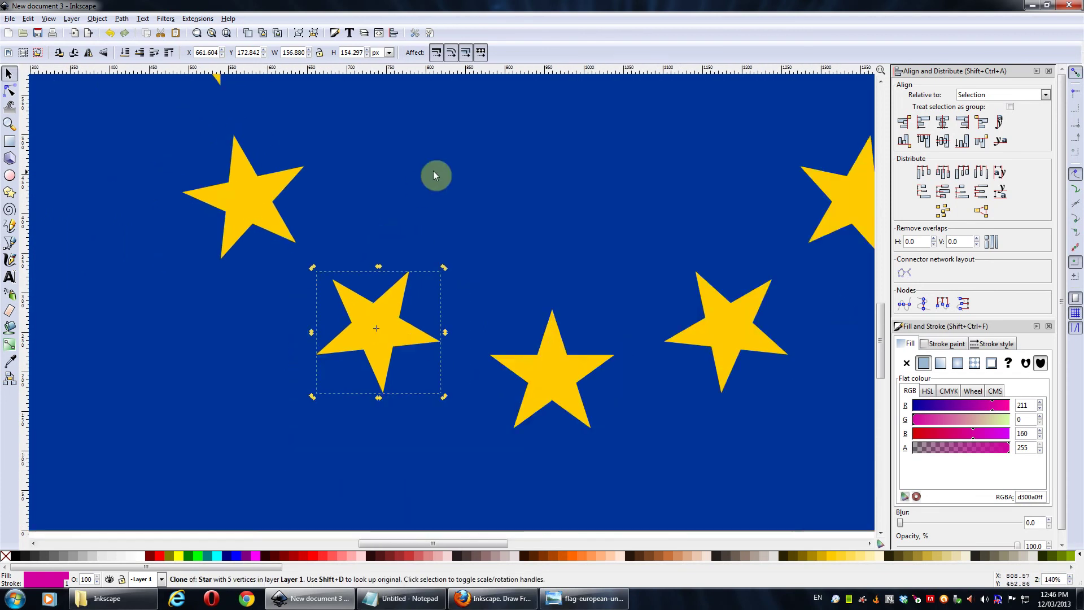
- Select the clone at the eight o'clock position and open the Transform settings for rotation
left_click_drag(446, 192, 491, 313)
left_click_drag(484, 239, 431, 355)
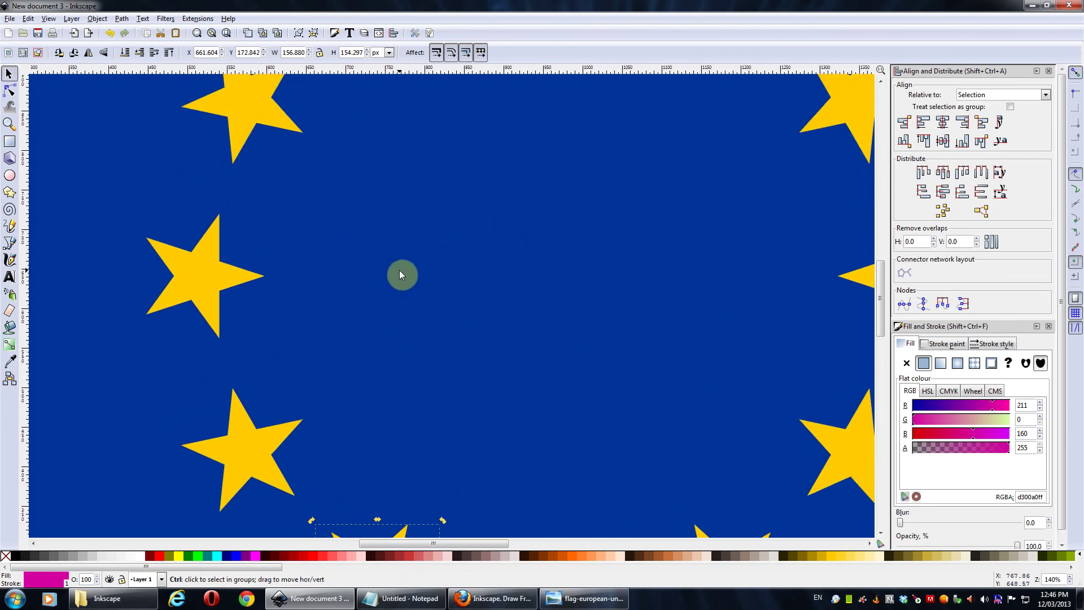
scroll(399, 269, "down", 1)
left_click_drag(425, 215, 419, 265)
left_click(382, 109)
scroll(242, 377, "down", 2)
left_click(273, 404)
left_click(48, 18)
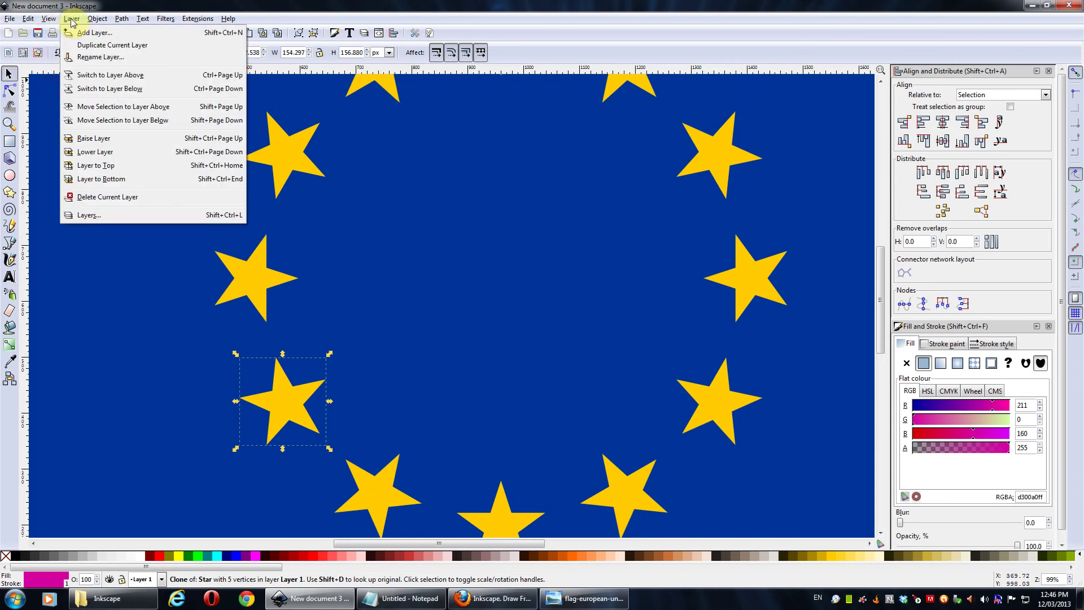
mouse_move(97, 19)
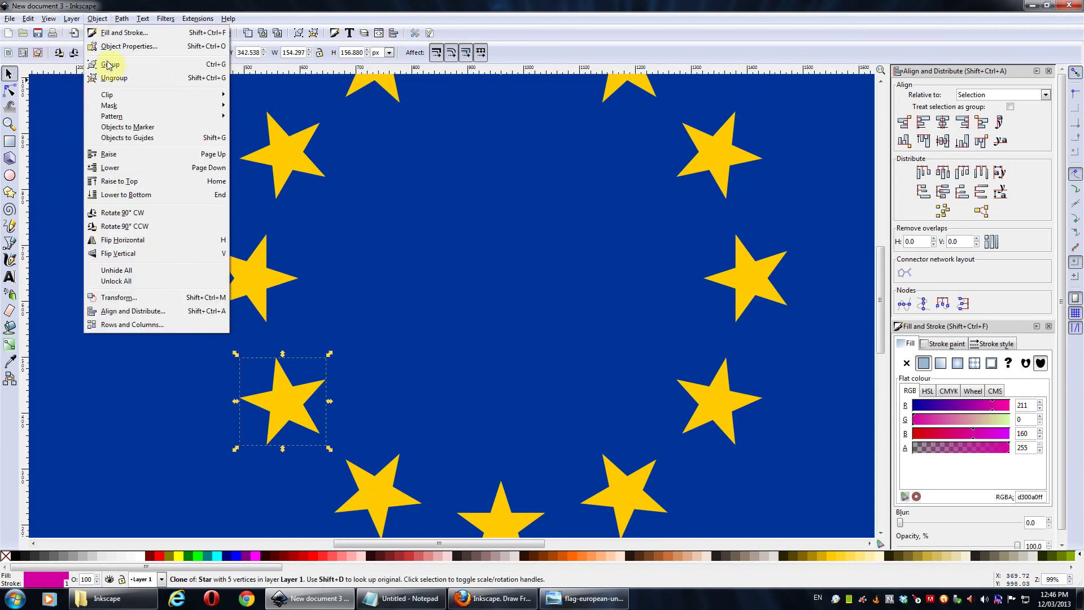
left_click(111, 297)
left_click(940, 88)
- Try rotating the eight o'clock clone by 5° about the ring's centre, and undo the rotation
left_click(942, 104)
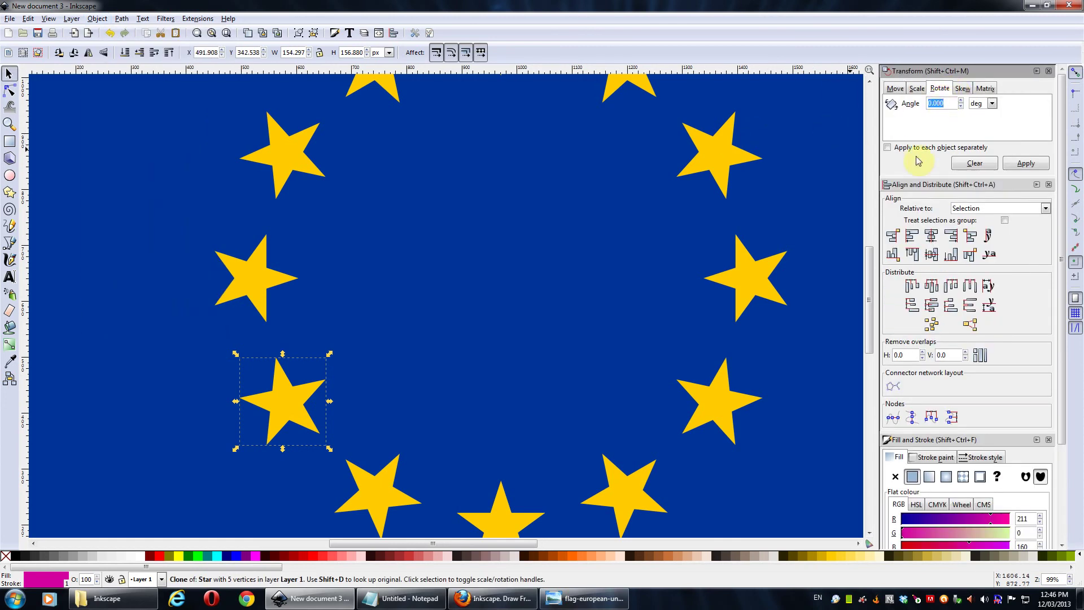
type("5")
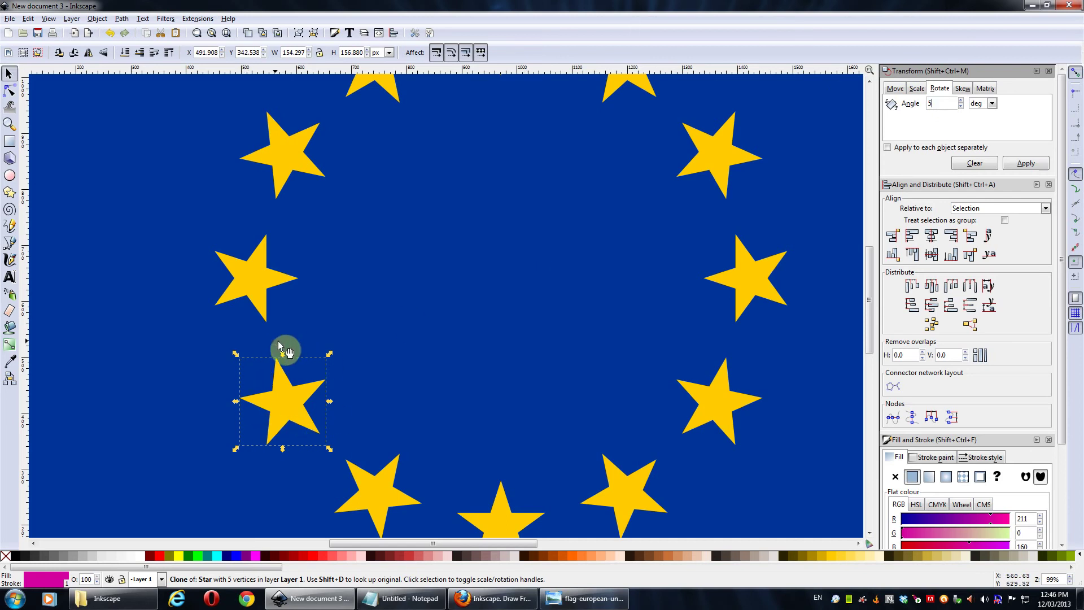
left_click(1024, 165)
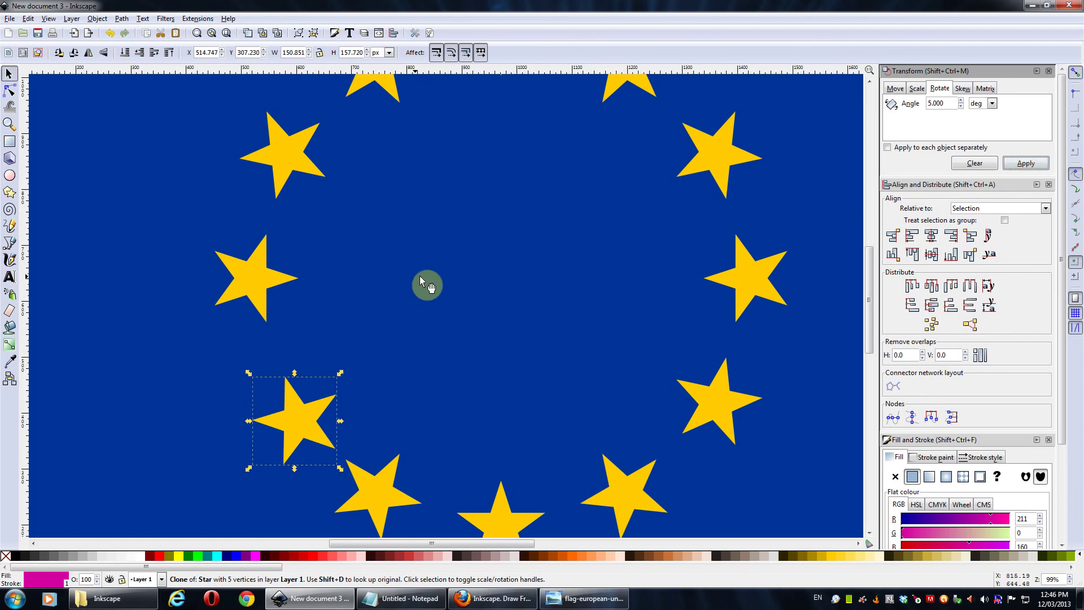
key("ctrl+z")
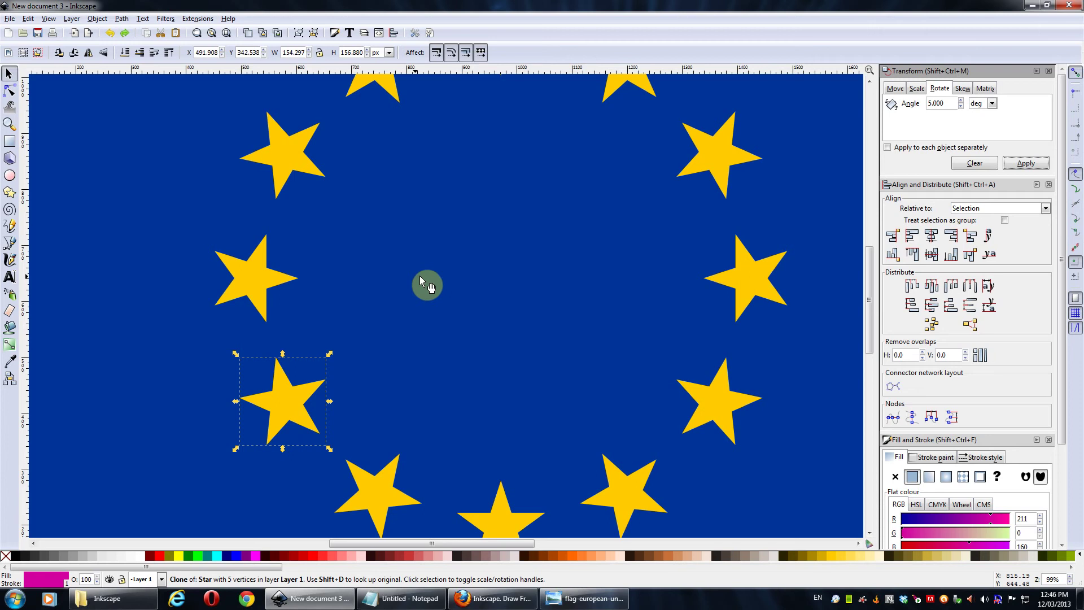
- Snap the eight o'clock clone's rotation centre to the object's midpoint
left_click_drag(381, 298, 554, 269)
scroll(575, 249, "up", 1)
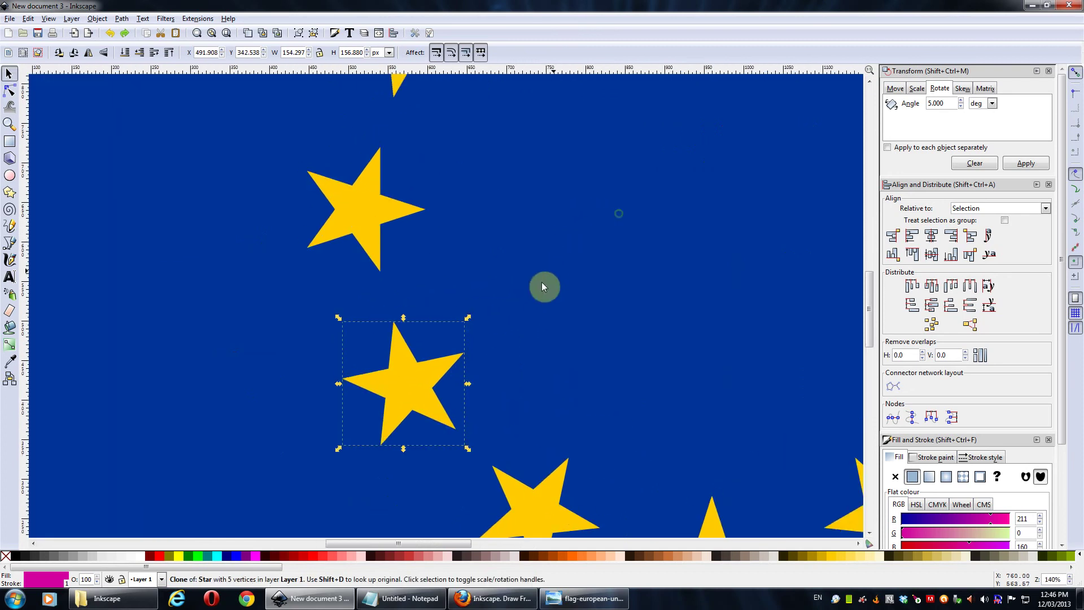
left_click(411, 381)
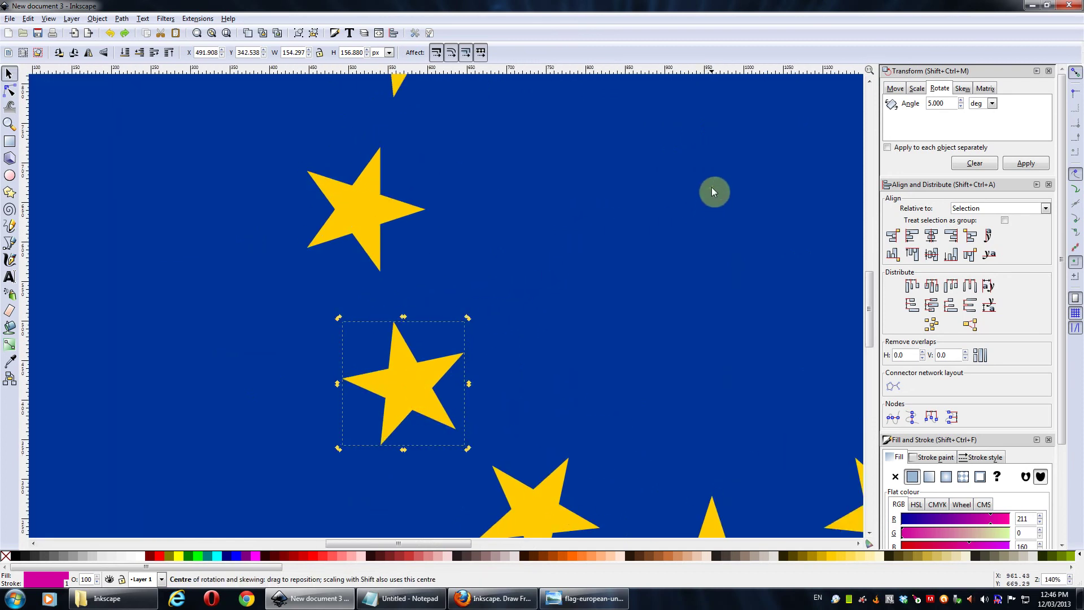
left_click_drag(540, 319, 406, 385)
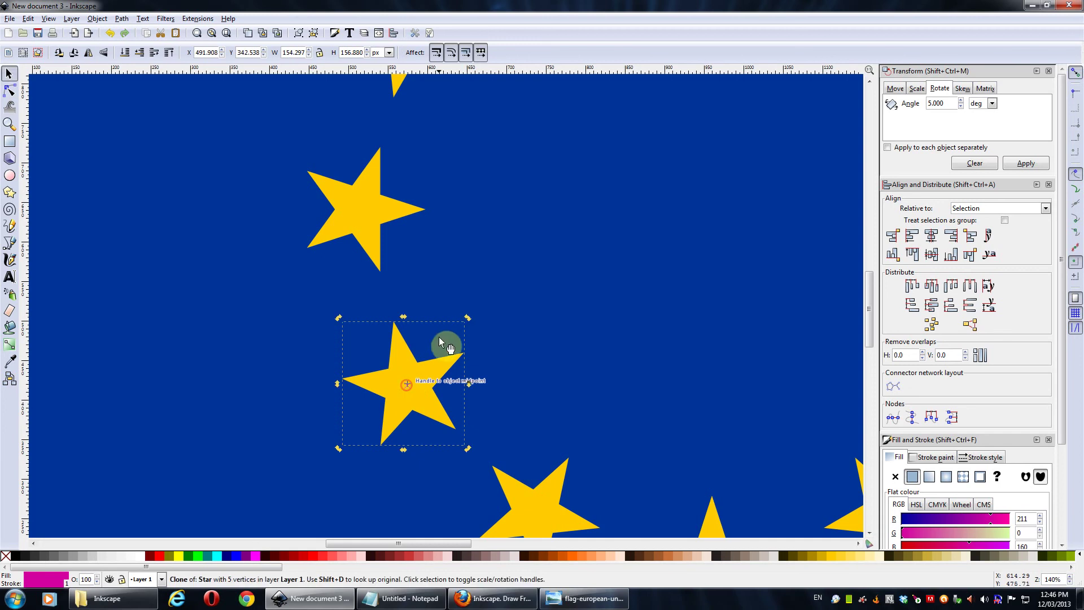
scroll(439, 337, "up", 2)
left_click_drag(406, 391, 450, 348)
mouse_move(421, 384)
left_mouse_down()
mouse_move(428, 395)
mouse_move(422, 388)
left_mouse_up()
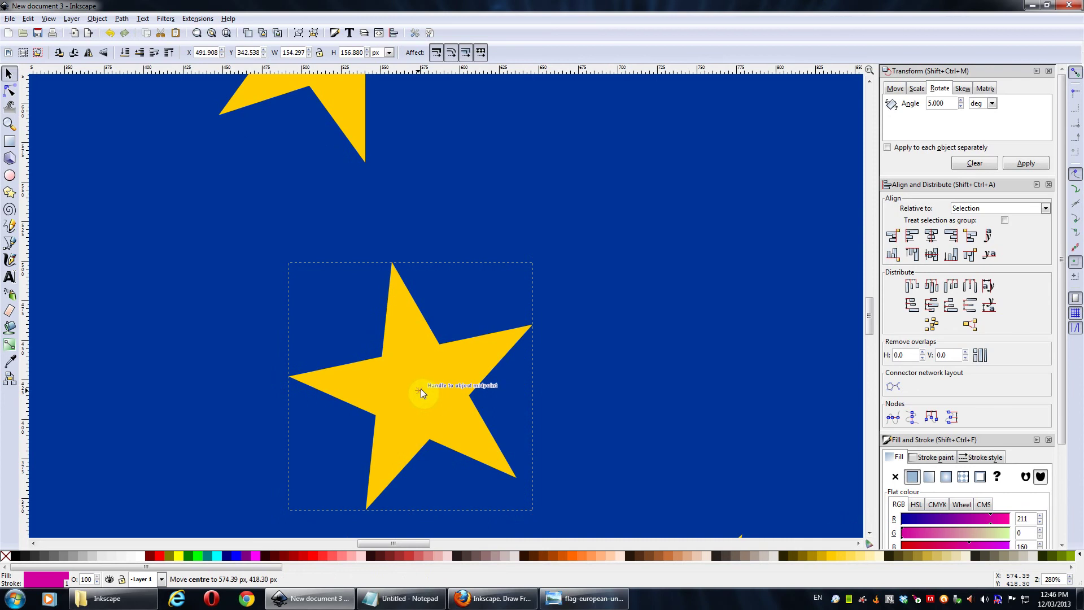
left_click_drag(421, 388, 421, 389)
- Select the clone at the nine o'clock position and move its rotation centre to the star's midpoint
left_click_drag(493, 170, 614, 348)
left_click(442, 226)
left_click_drag(675, 170, 526, 274)
scroll(557, 277, "down", 1)
left_click(358, 323)
scroll(751, 262, "right", 2)
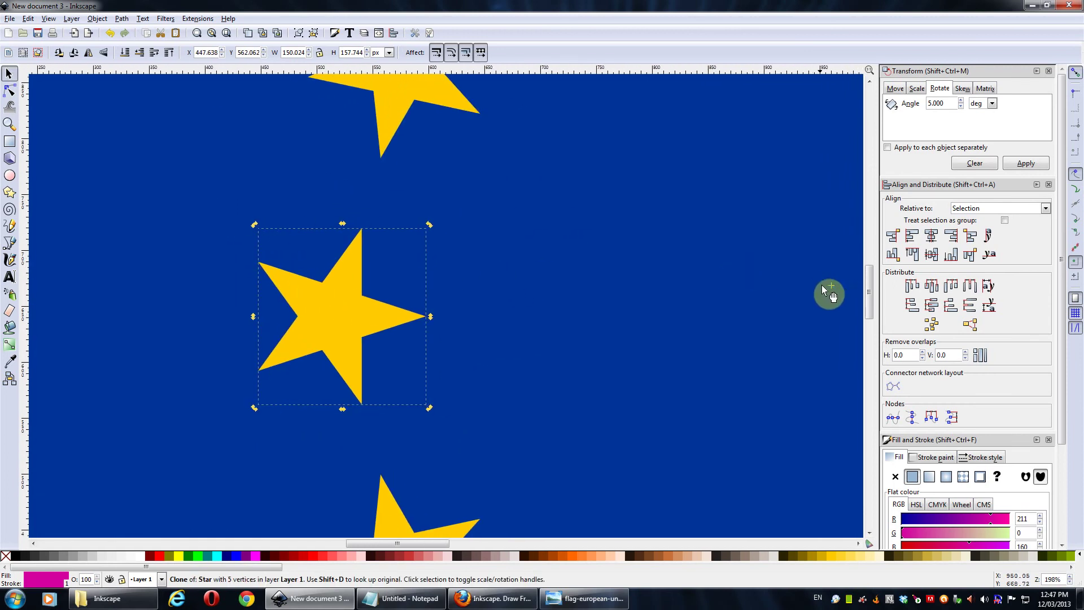
left_click_drag(436, 306, 334, 315)
- Select the clone at the ten o'clock position and snap its rotation centre to the star's midpoint
left_click_drag(488, 139, 496, 367)
left_click(399, 289)
left_click_drag(668, 304, 534, 247)
left_click(280, 239)
left_click_drag(714, 462, 284, 243)
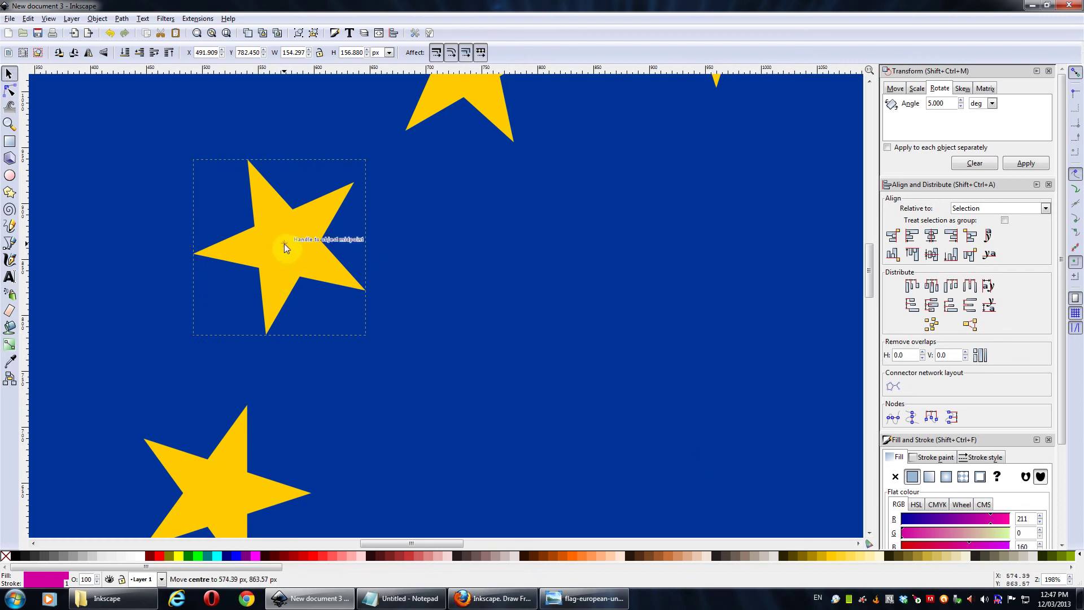
- Select the clone at the eleven o'clock position and move its rotation centre to the star's midpoint
mouse_move(584, 176)
left_mouse_down()
mouse_move(483, 354)
mouse_move(521, 310)
mouse_move(436, 179)
left_mouse_up()
left_click(333, 252)
left_click(334, 252)
mouse_move(496, 483)
left_mouse_down()
mouse_move(262, 191)
mouse_move(261, 100)
mouse_move(250, 83)
left_mouse_up()
- Select the clone at the top of the ring and move its rotation centre up to the star's midpoint
left_click_drag(417, 193, 482, 325)
left_click(576, 159)
mouse_move(648, 332)
left_mouse_down()
mouse_move(558, 243)
mouse_move(482, 433)
mouse_move(511, 287)
left_mouse_up()
left_click(428, 121)
left_click_drag(474, 443, 472, 123)
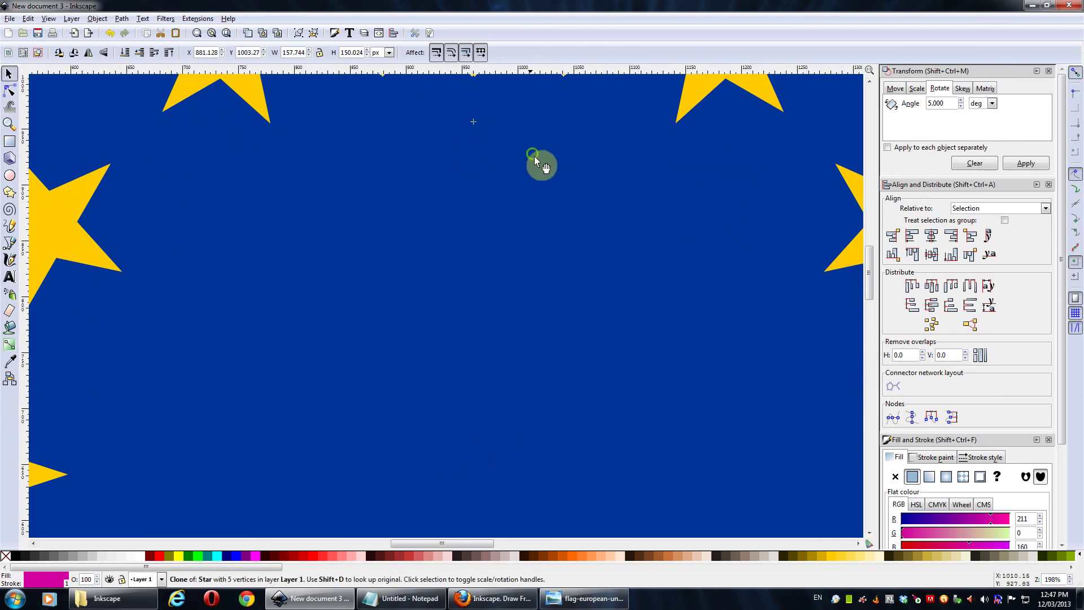
scroll(536, 317, "up", 7)
left_click_drag(457, 389, 458, 244)
- Select the clone at the one o'clock position and move its rotation centre from the ring's centre to the star's midpoint
left_click_drag(606, 377, 503, 277)
left_click(599, 199)
scroll(462, 257, "down", 2)
scroll(407, 389, "up", 1, "ctrl")
left_click_drag(615, 237, 530, 303)
left_click(595, 100)
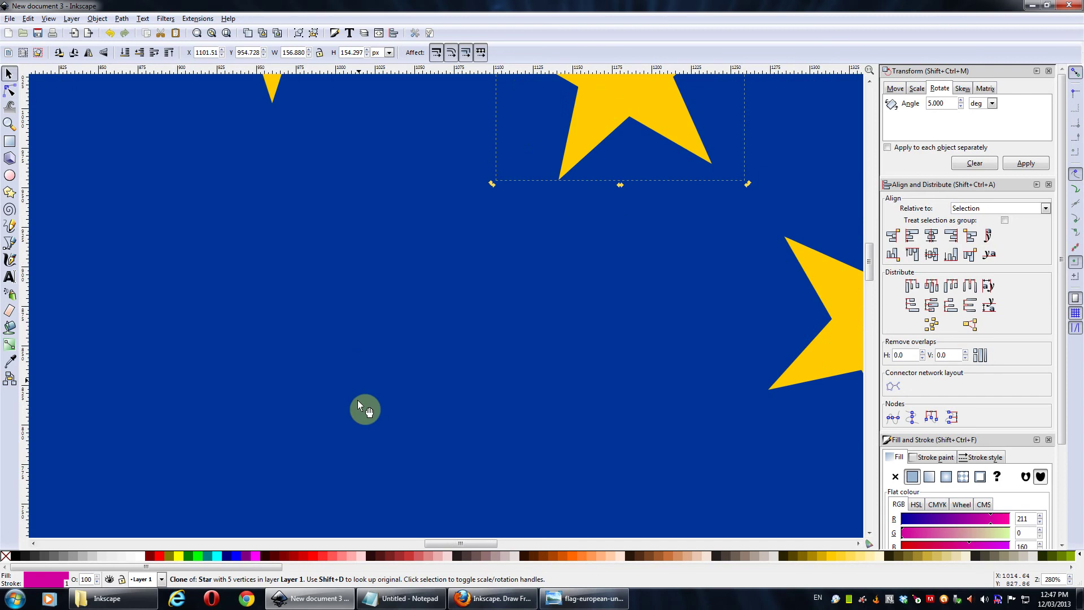
left_click_drag(384, 399, 488, 282)
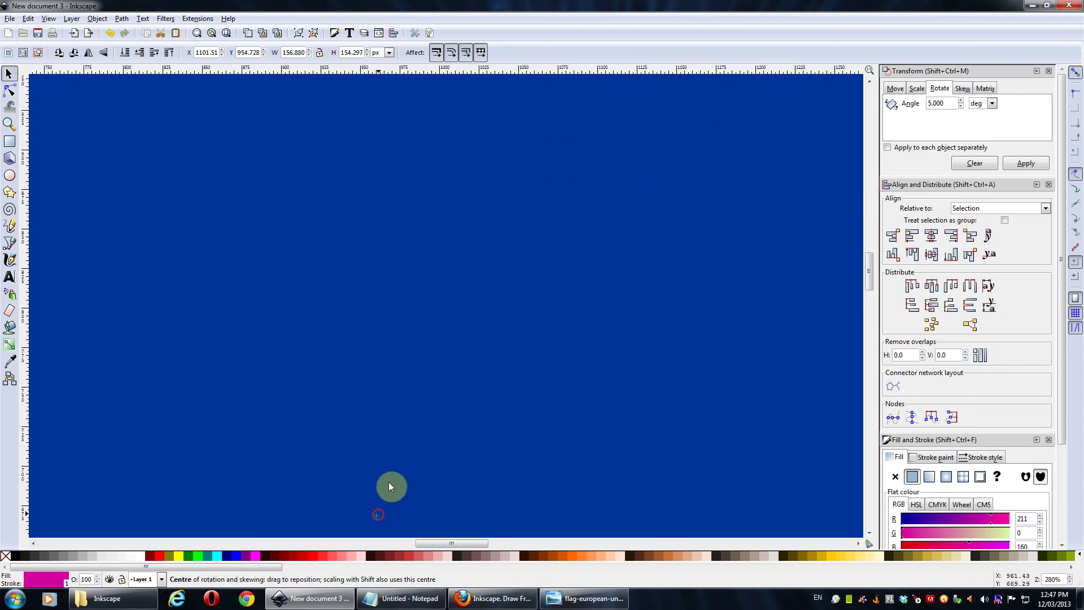
mouse_move(642, 133)
left_mouse_down()
mouse_move(607, 347)
mouse_move(379, 466)
mouse_move(406, 394)
mouse_move(472, 290)
mouse_move(472, 299)
mouse_move(472, 233)
left_mouse_up()
scroll(471, 234, "down", 1)
scroll(403, 283, "down", 1)
- Select the clone at the two o'clock position and move its rotation centre to the star's midpoint
left_click_drag(403, 283, 529, 259)
left_click(658, 259)
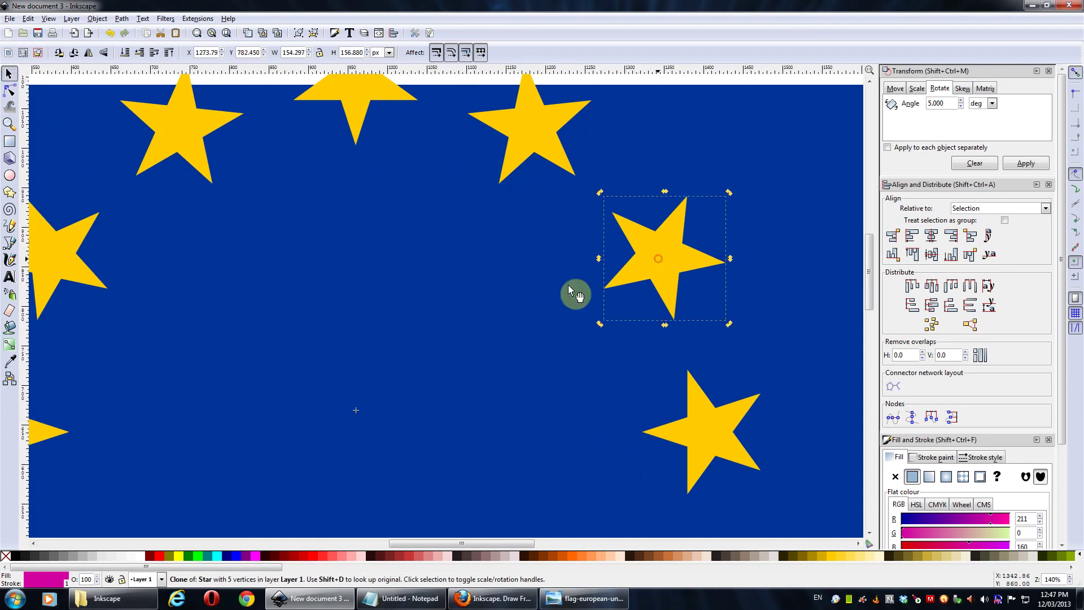
left_click_drag(349, 409, 649, 235)
scroll(671, 277, "up", 2)
scroll(435, 376, "down", 2)
- Select the clone at the three o'clock position and move its rotation centre to the star's midpoint
left_click_drag(438, 377, 554, 190)
left_click(706, 289)
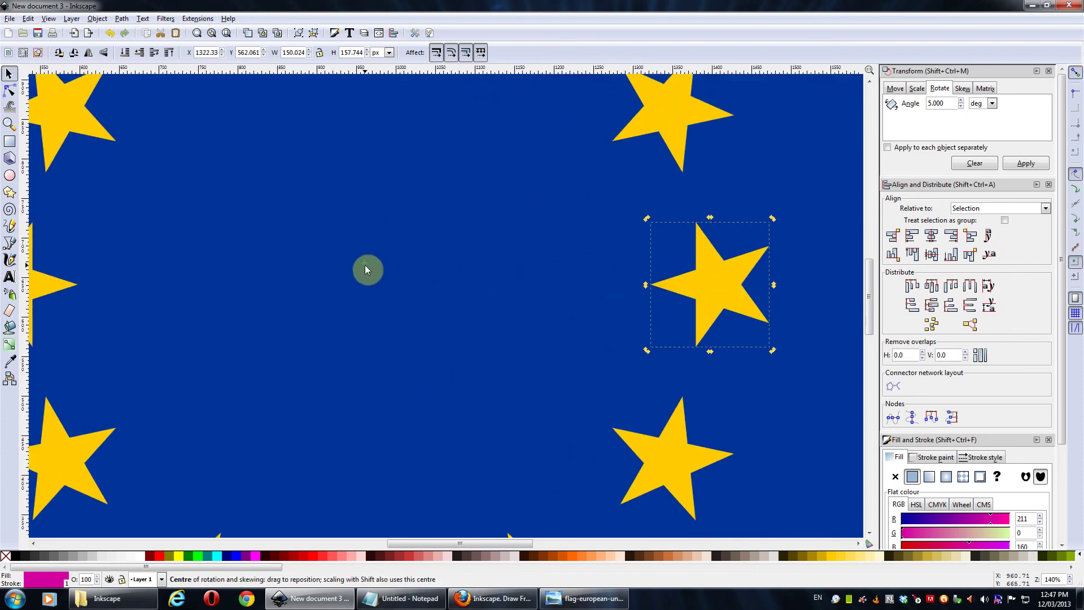
left_click_drag(364, 264, 716, 287)
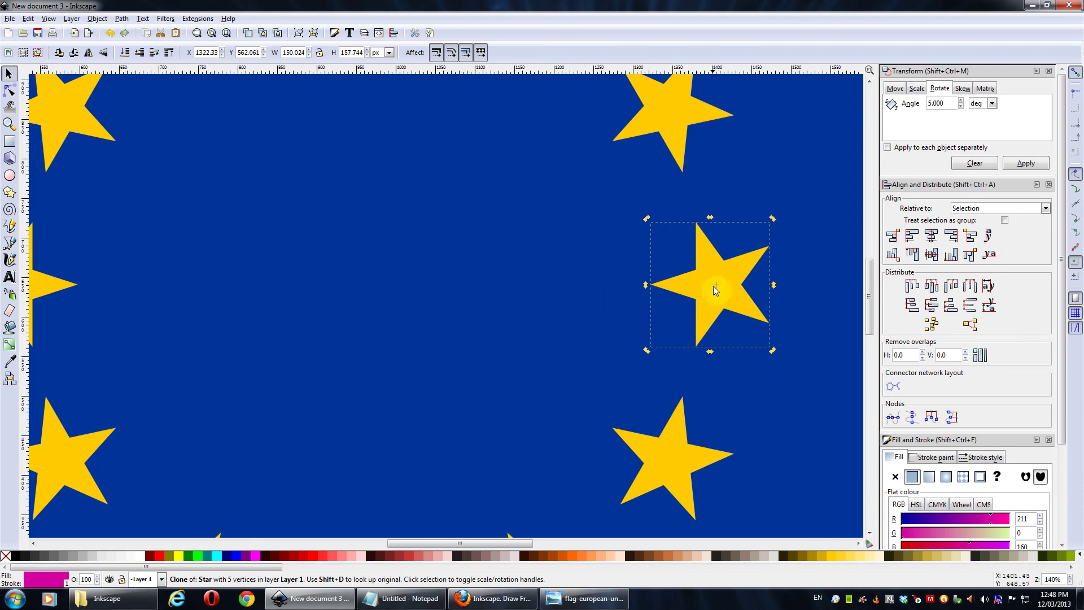
- Select the clone at the four o'clock position and move its rotation centre to the star's midpoint
left_click_drag(477, 358, 402, 234)
left_click(595, 332)
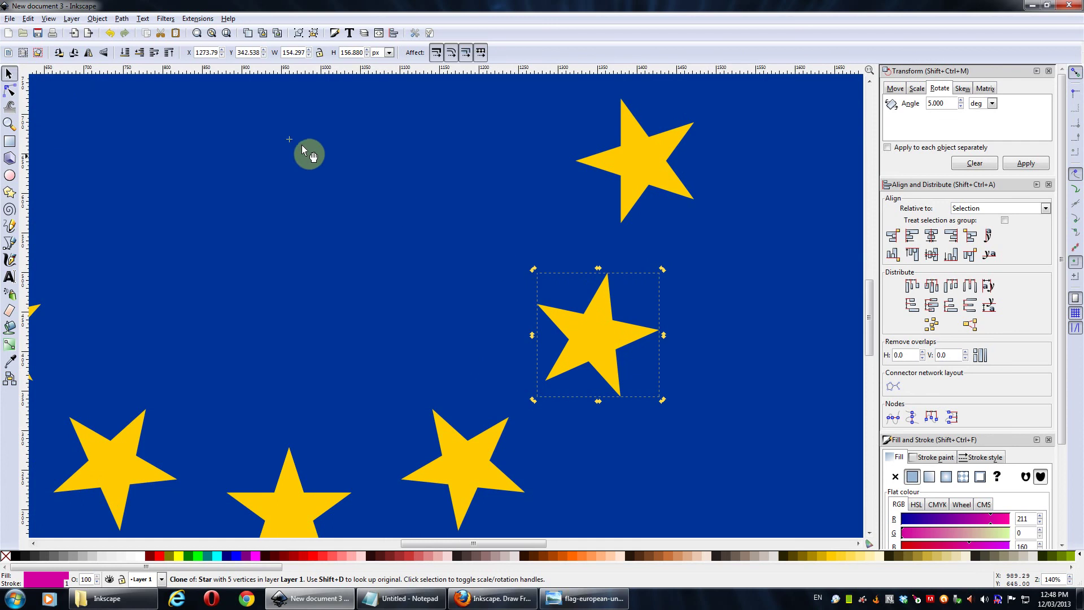
mouse_move(598, 335)
left_mouse_down()
mouse_move(588, 321)
mouse_move(595, 337)
left_mouse_up()
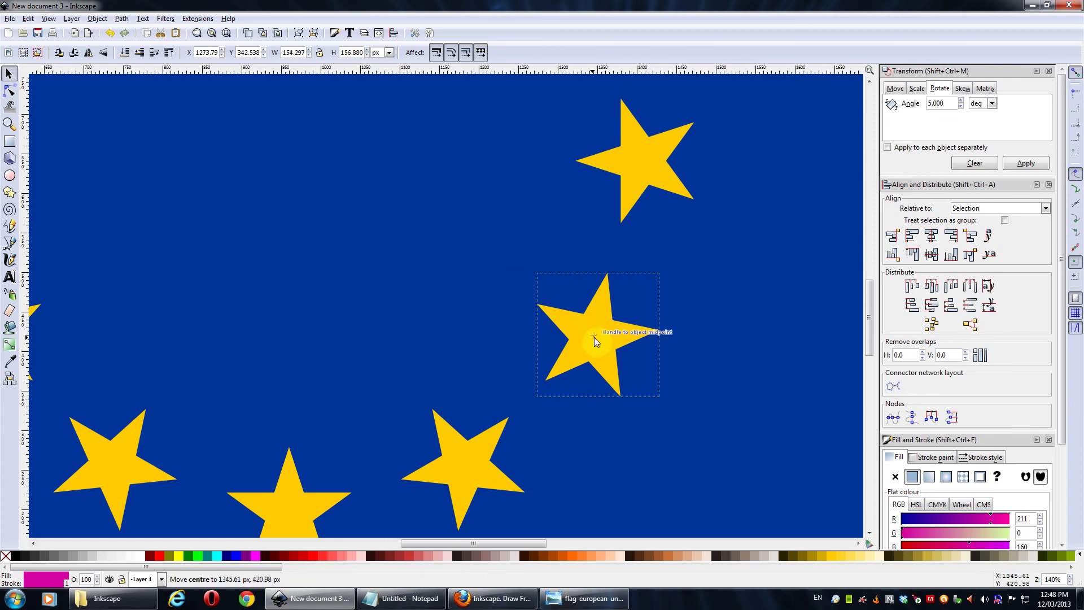
left_click_drag(595, 337, 587, 341)
scroll(601, 333, "up", 2, "ctrl")
scroll(329, 270, "down", 2, "ctrl")
- Select the clone at the five o'clock position and move its rotation centre to the star's midpoint
left_click_drag(293, 246, 652, 273)
left_click(646, 461)
left_click_drag(547, 246, 516, 236)
left_click_drag(442, 126, 620, 453)
left_click_drag(633, 414, 590, 323)
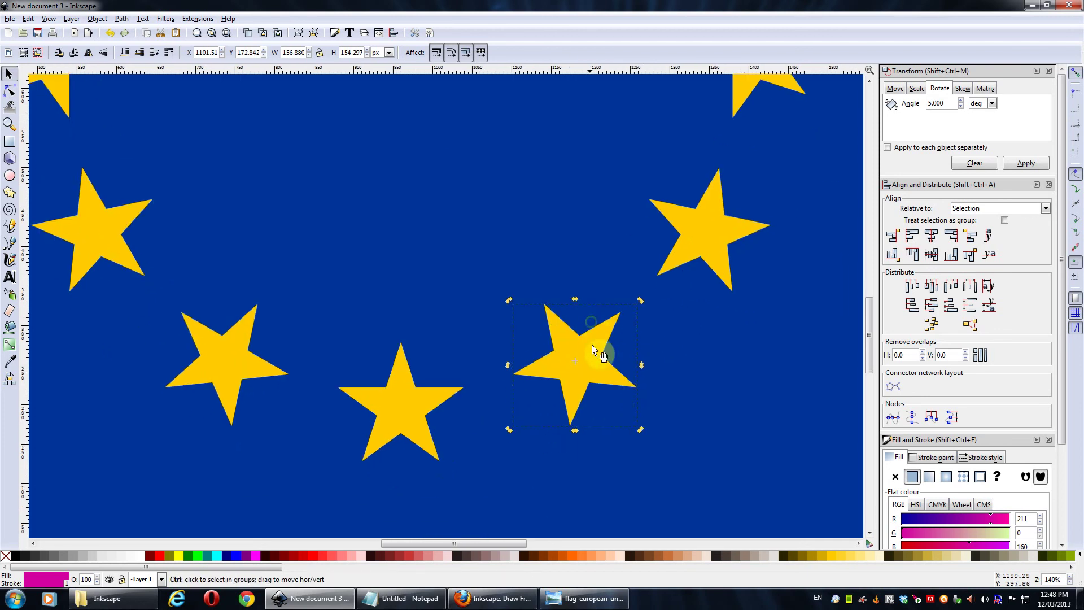
scroll(592, 344, "up", 2)
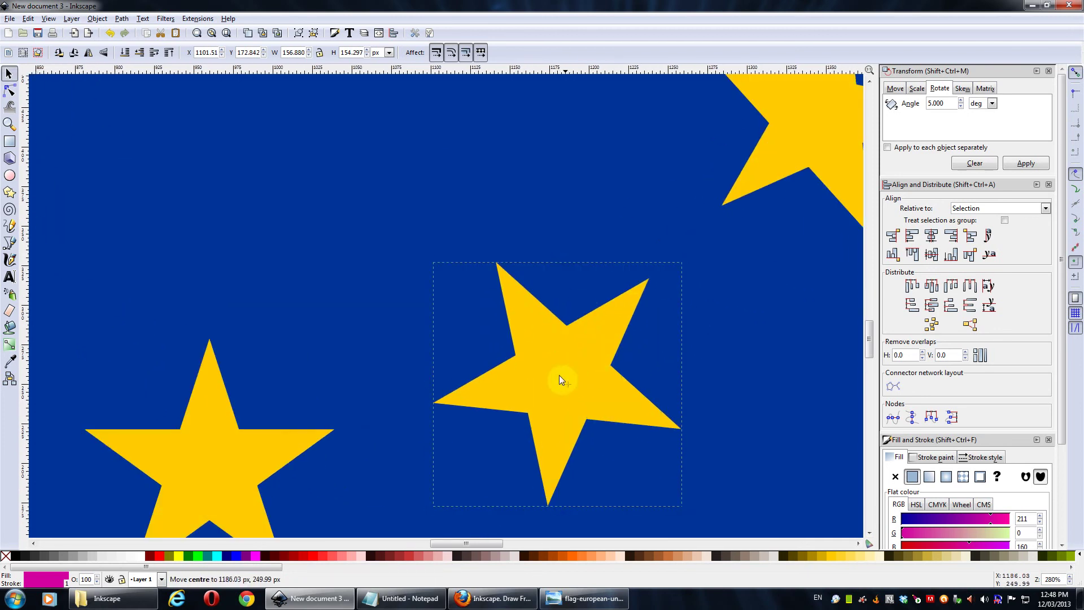
left_click_drag(558, 375, 562, 375)
- Select the clone at the six o'clock position and move its rotation centre to the star's midpoint
left_click_drag(205, 287, 405, 281)
scroll(387, 259, "down", 1)
scroll(387, 259, "down", 1)
left_click_drag(377, 223, 389, 316)
left_click(416, 463)
mouse_move(395, 233)
left_mouse_down()
mouse_move(449, 279)
mouse_move(484, 443)
mouse_move(472, 225)
left_mouse_up()
scroll(462, 214, "down", 1)
left_click_drag(436, 171, 443, 310)
left_click_drag(438, 249, 458, 266)
scroll(455, 249, "down", 1)
left_click_drag(445, 224, 462, 229)
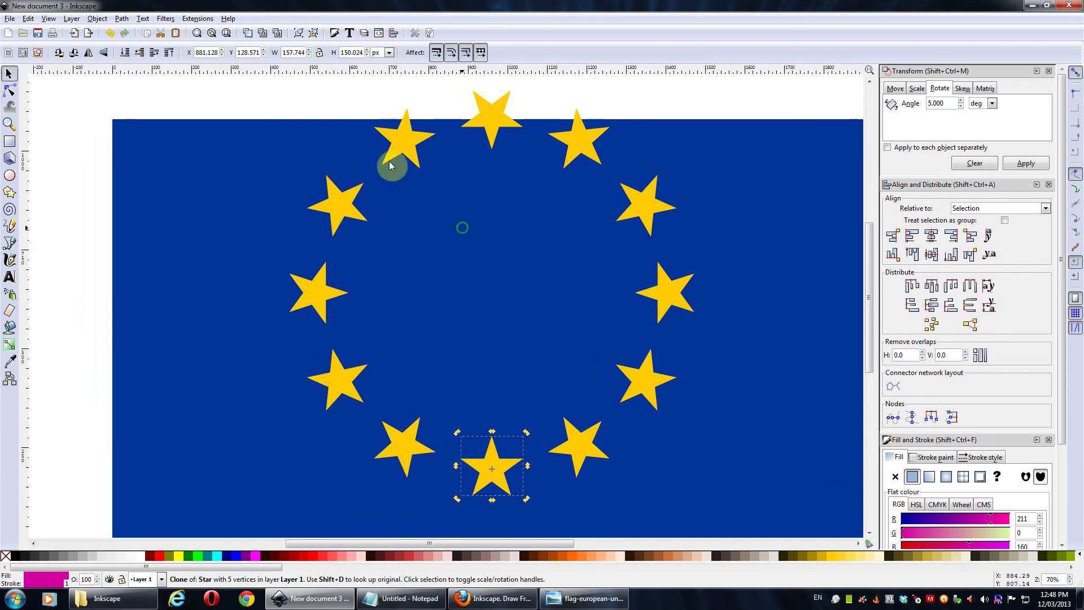
- Flip the star at the top of the ring vertically
left_click(496, 121)
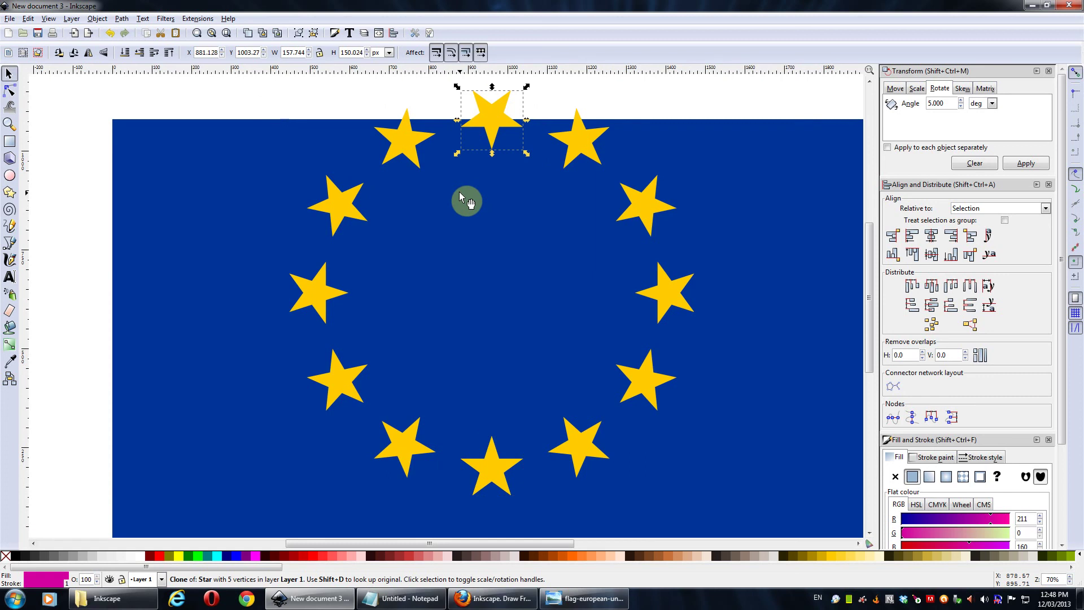
left_click(105, 55)
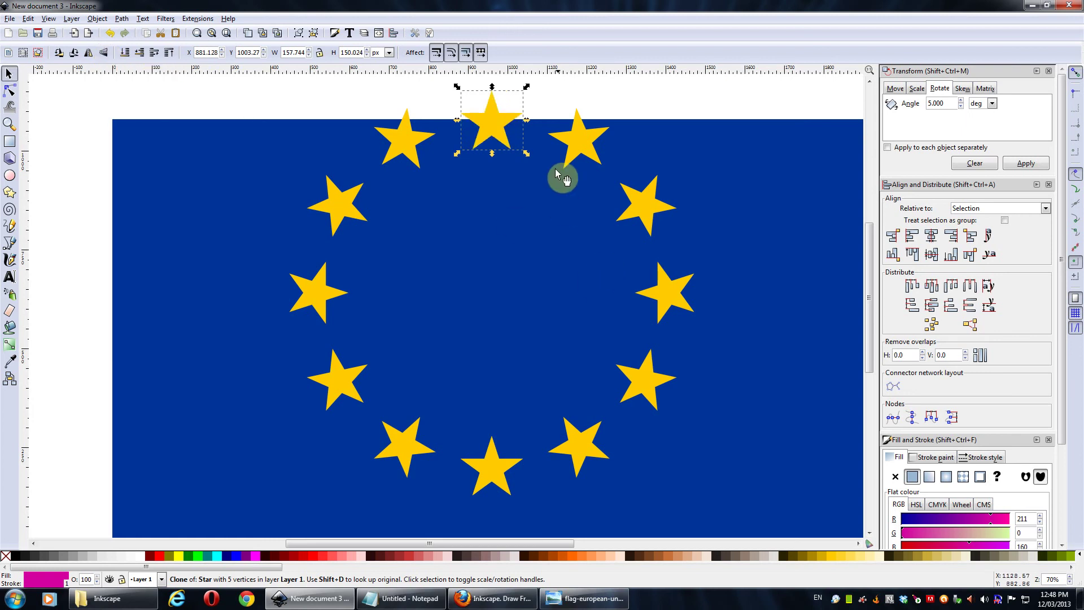
- Check the rotation corrections in Notepad and rotate the one o'clock star by -6 degrees
left_click(572, 138)
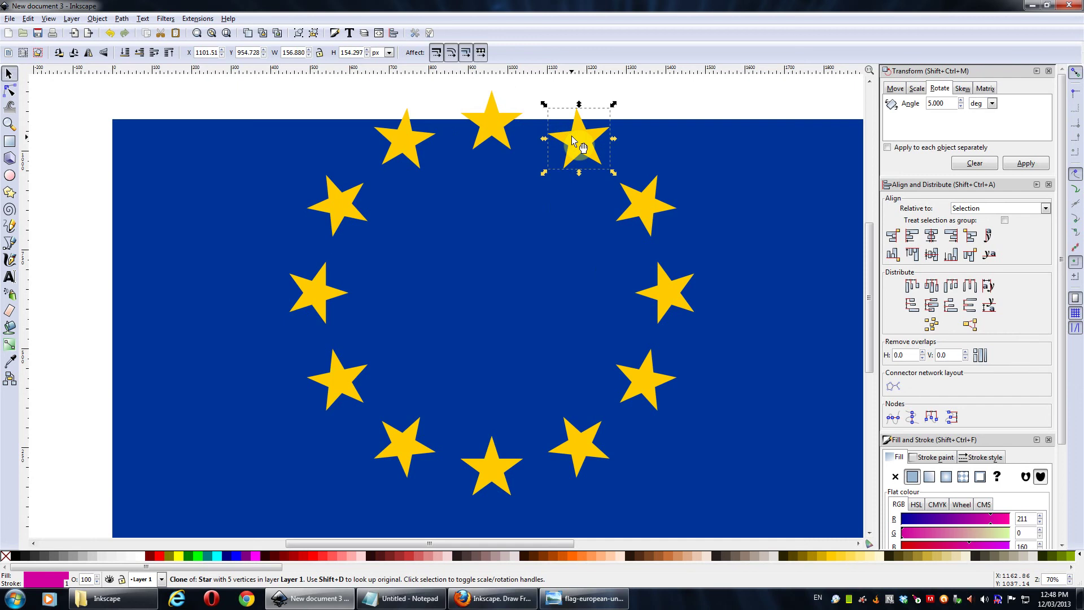
mouse_move(409, 605)
left_click(409, 599)
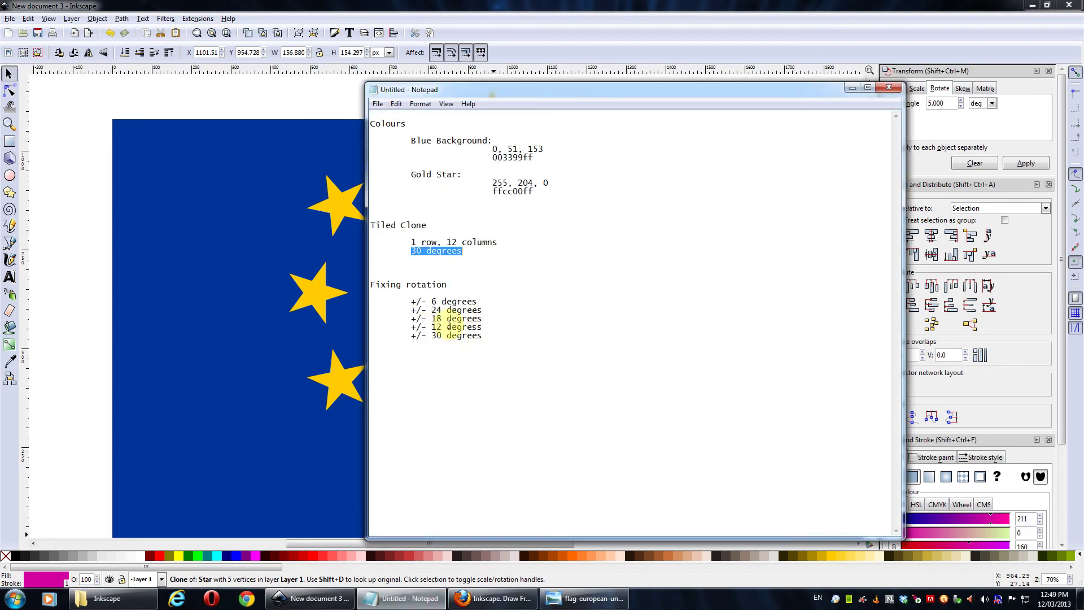
left_click_drag(477, 301, 432, 302)
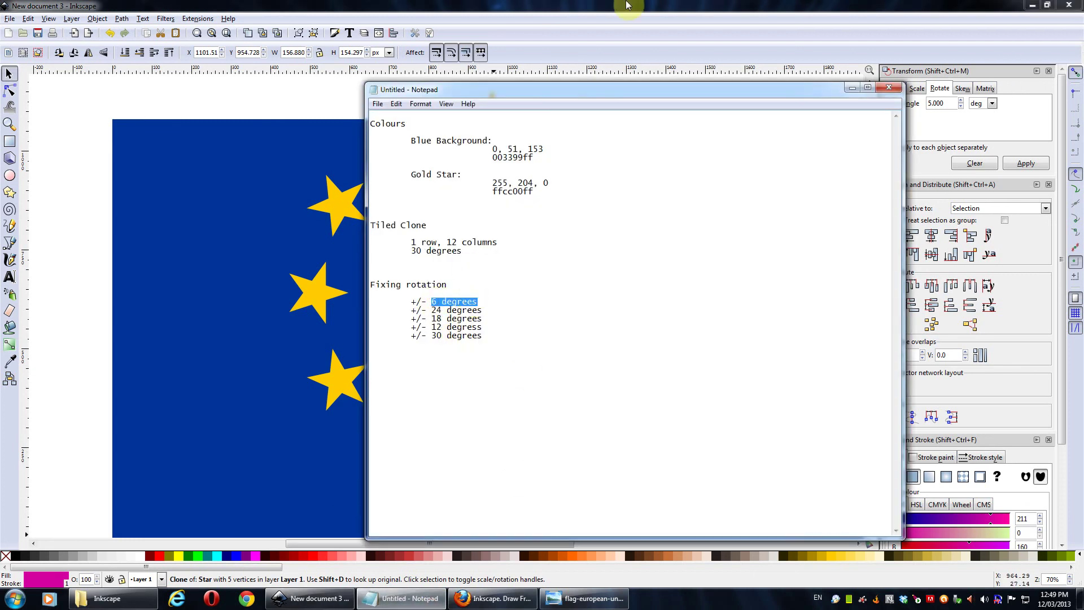
left_click(607, 6)
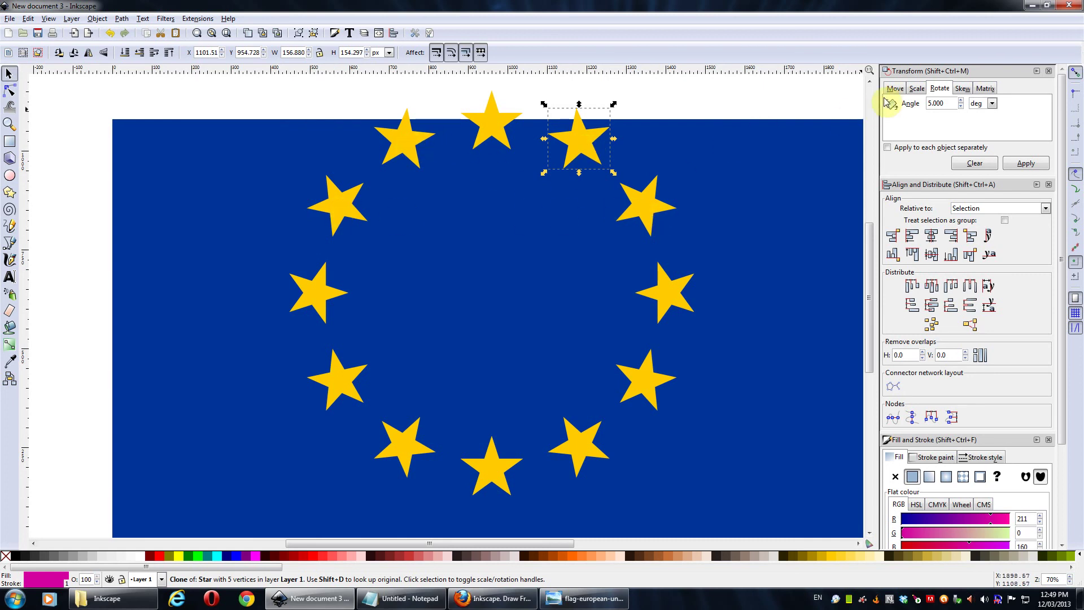
double_click(941, 102)
type("6")
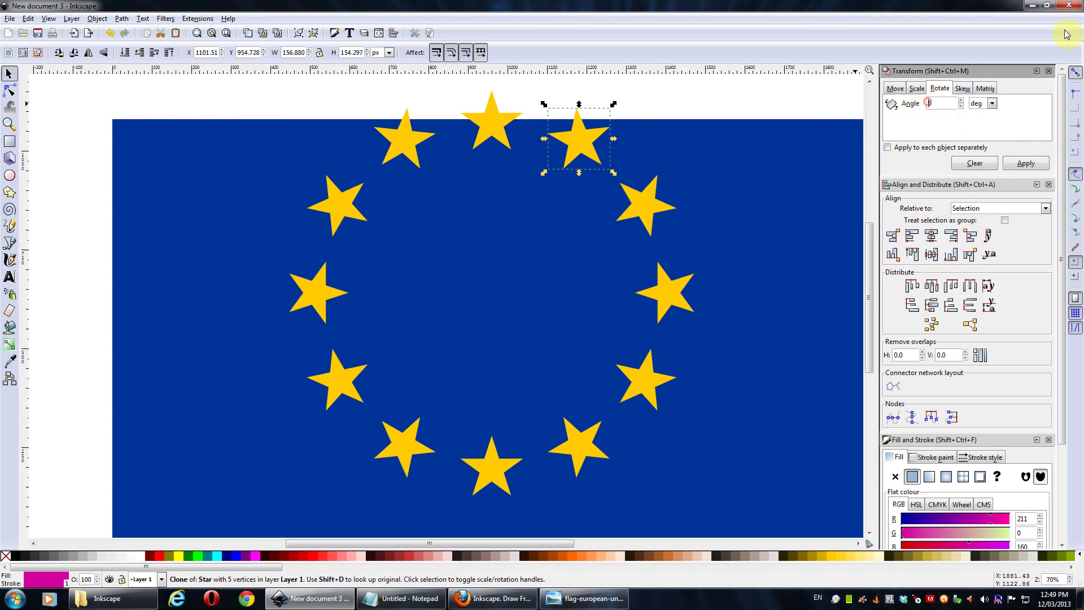
left_click(1026, 163)
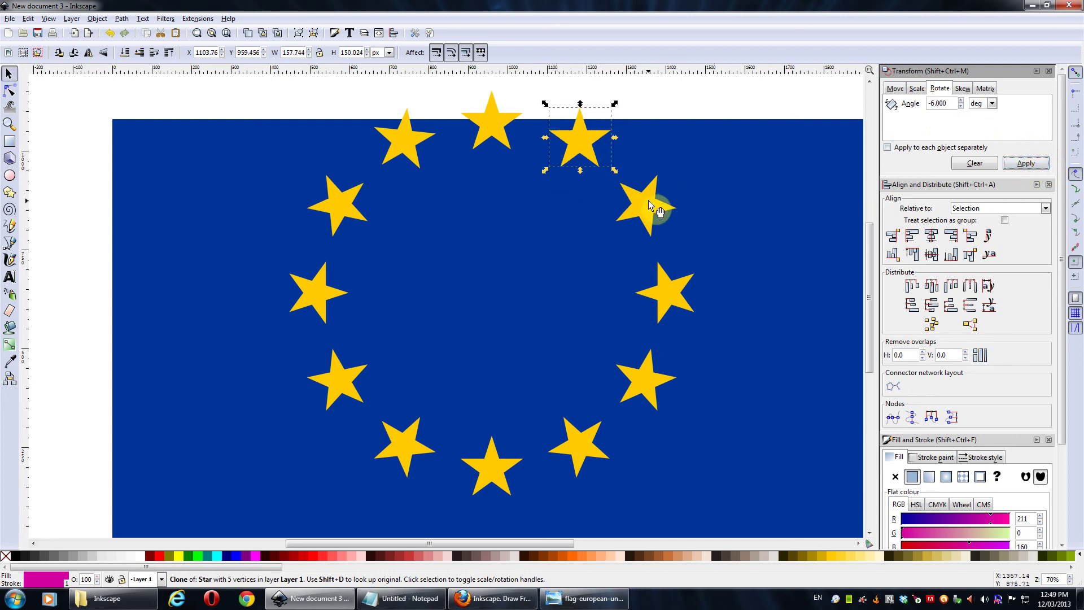
- Consult the rotation corrections in Notepad and rotate the two o'clock star by 24 degrees
left_click(402, 598)
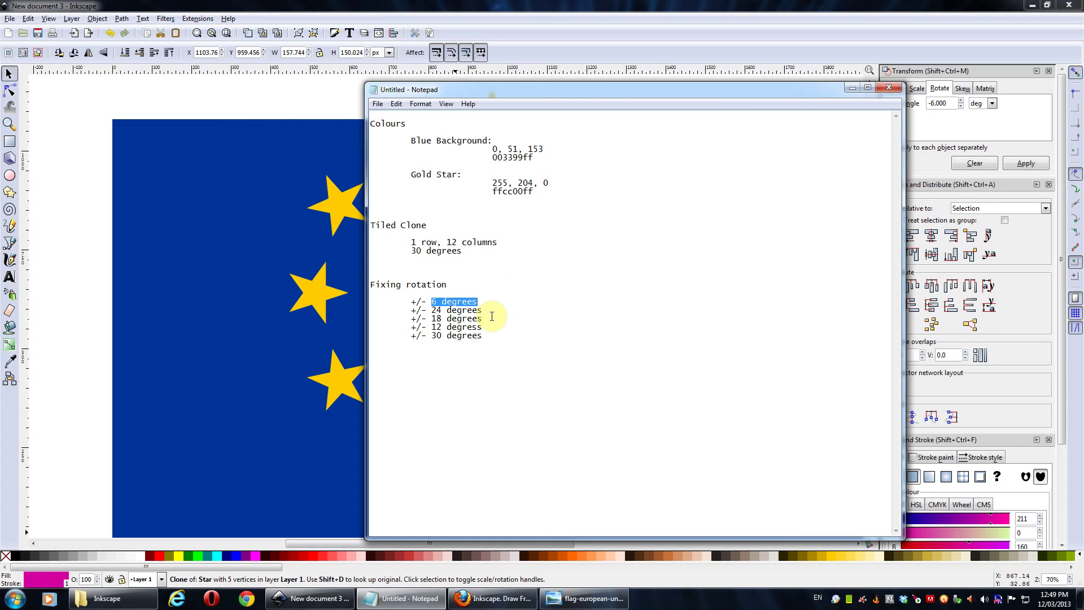
left_click_drag(483, 94, 691, 51)
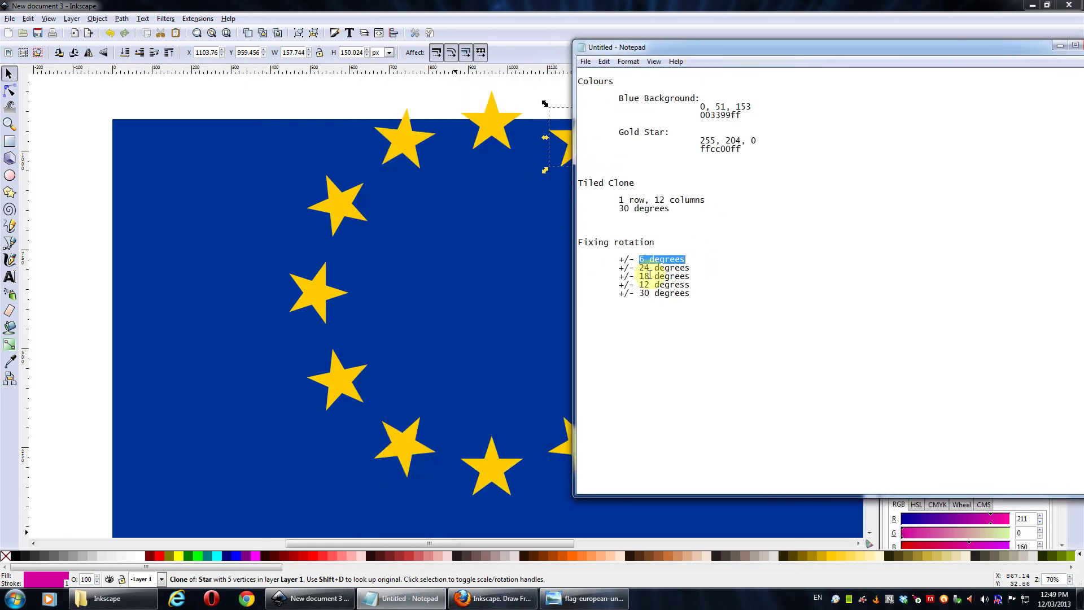
mouse_move(649, 269)
left_mouse_down()
mouse_move(639, 268)
mouse_move(649, 276)
left_mouse_up()
left_click_drag(762, 50, 220, 56)
left_click_drag(564, 246, 462, 244)
left_click(639, 201)
left_click(948, 103)
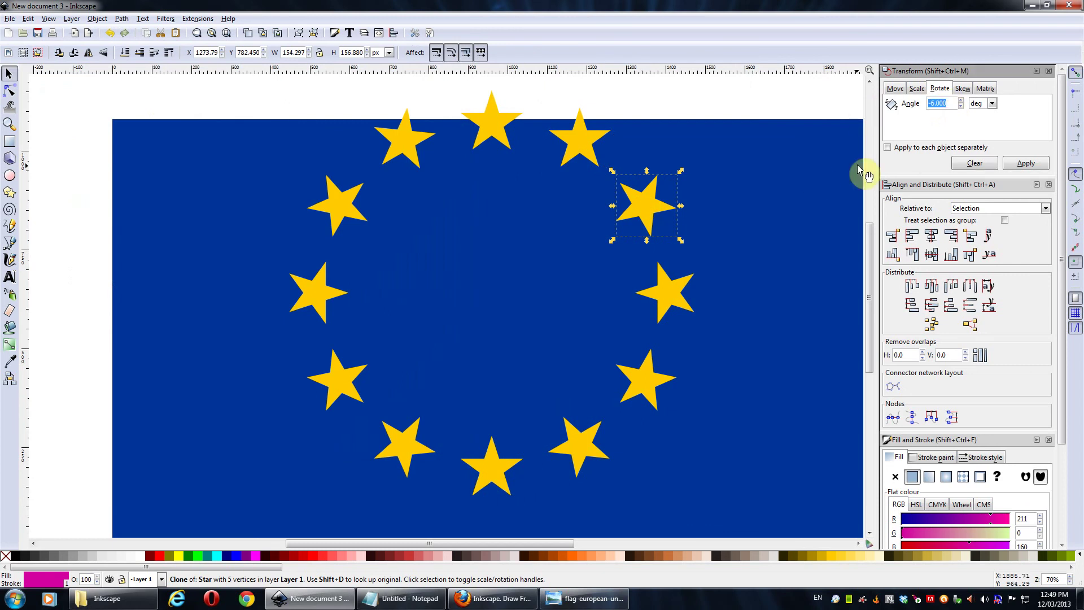
left_click(974, 163)
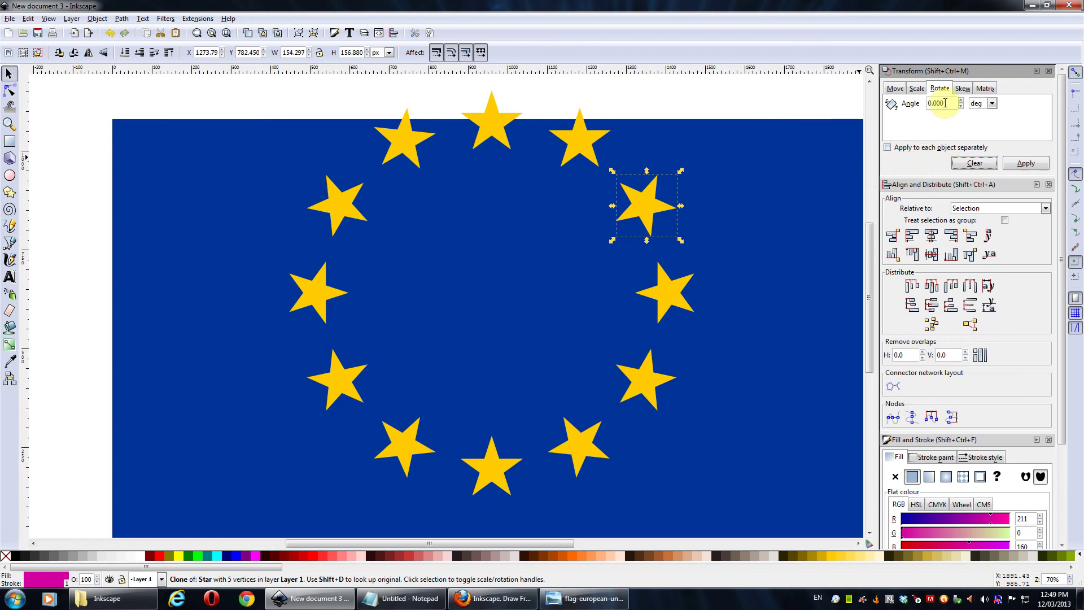
left_click(644, 204)
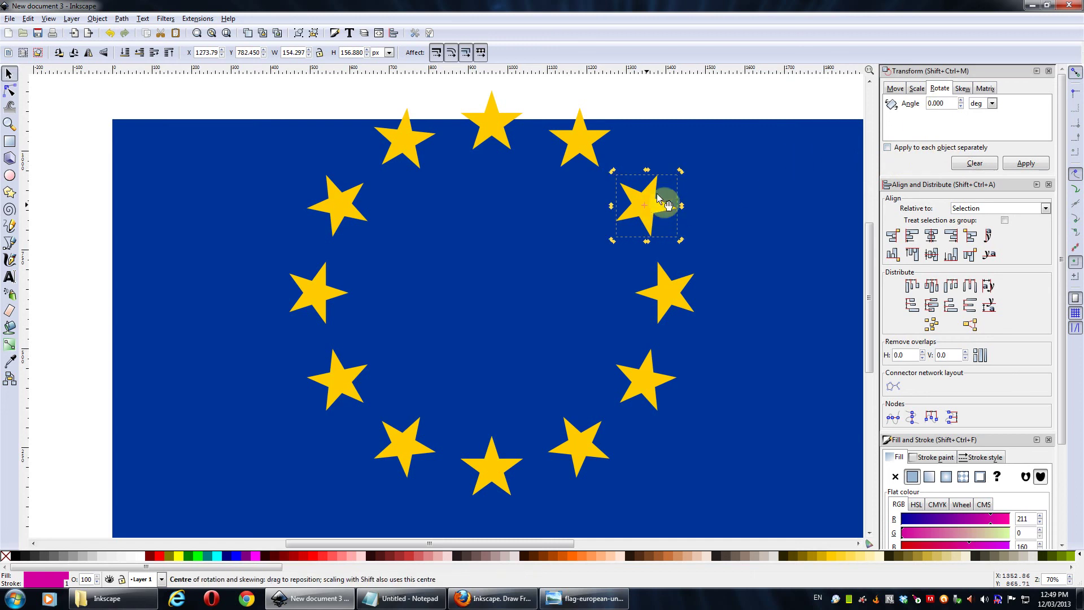
left_click(951, 106)
type("24")
left_click(1037, 169)
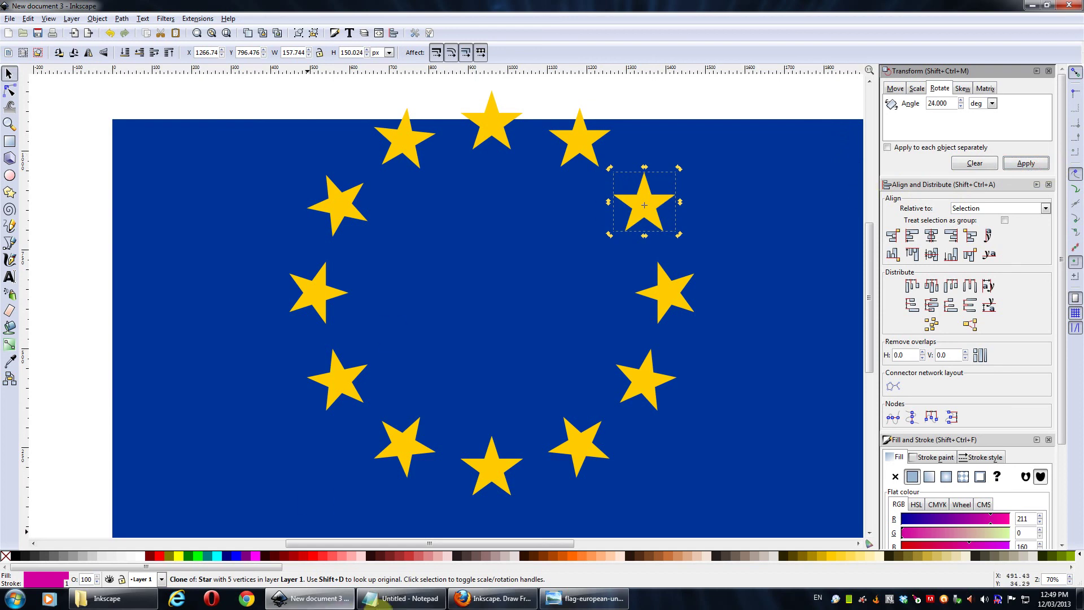
- Look up the next correction in Notepad and rotate the three o'clock star by -18 degrees
left_click(395, 599)
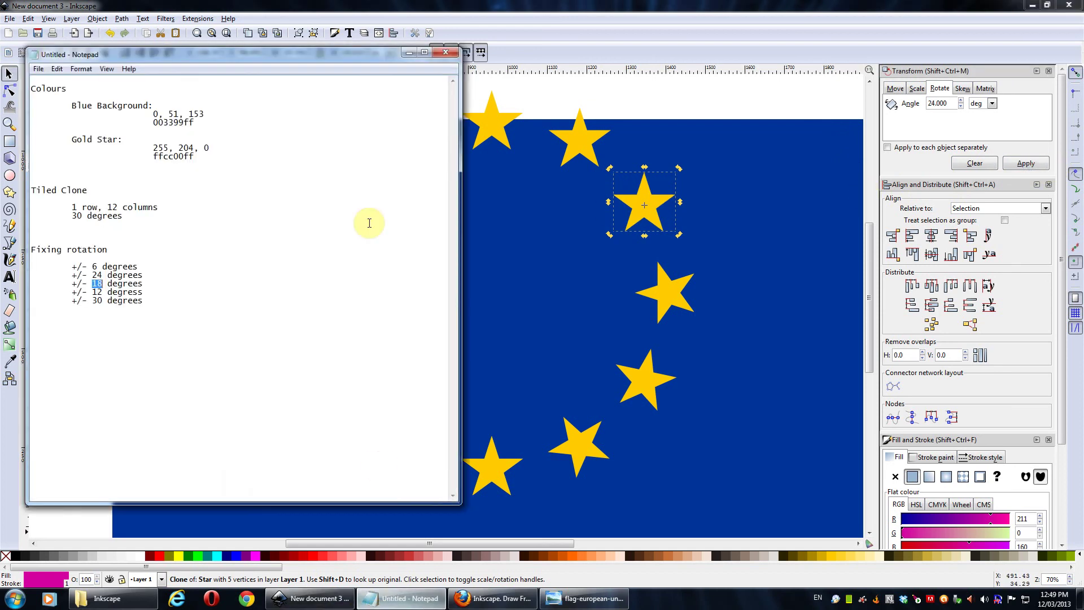
left_click(768, 5)
left_click(670, 286)
left_click(944, 103)
double_click(944, 103)
type("-18")
left_click(1026, 163)
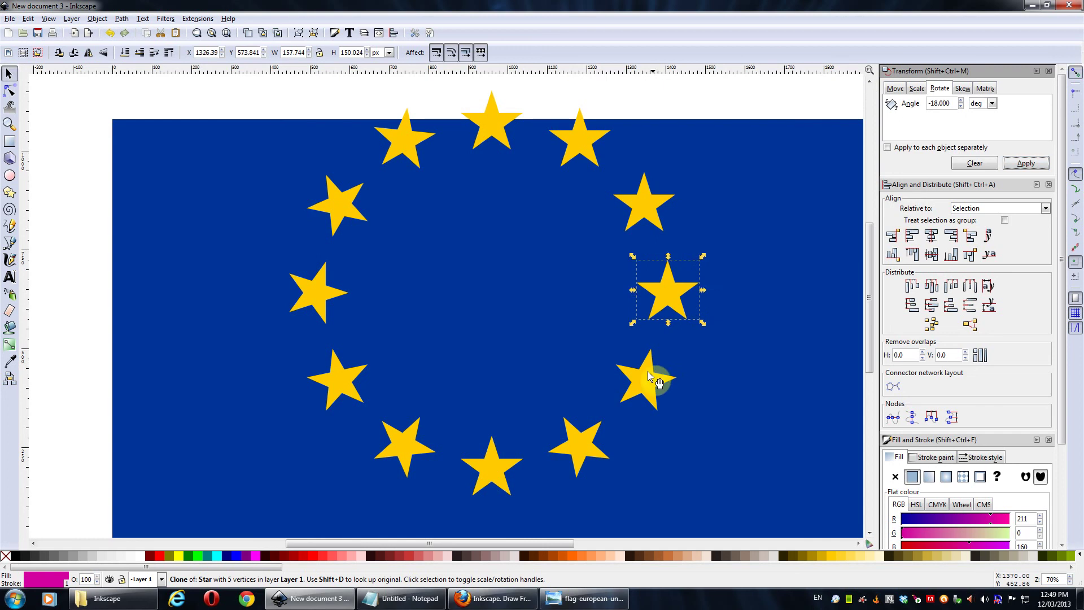
- Rotate the star at the four o'clock position by 12 degrees
left_click(641, 374)
double_click(949, 103)
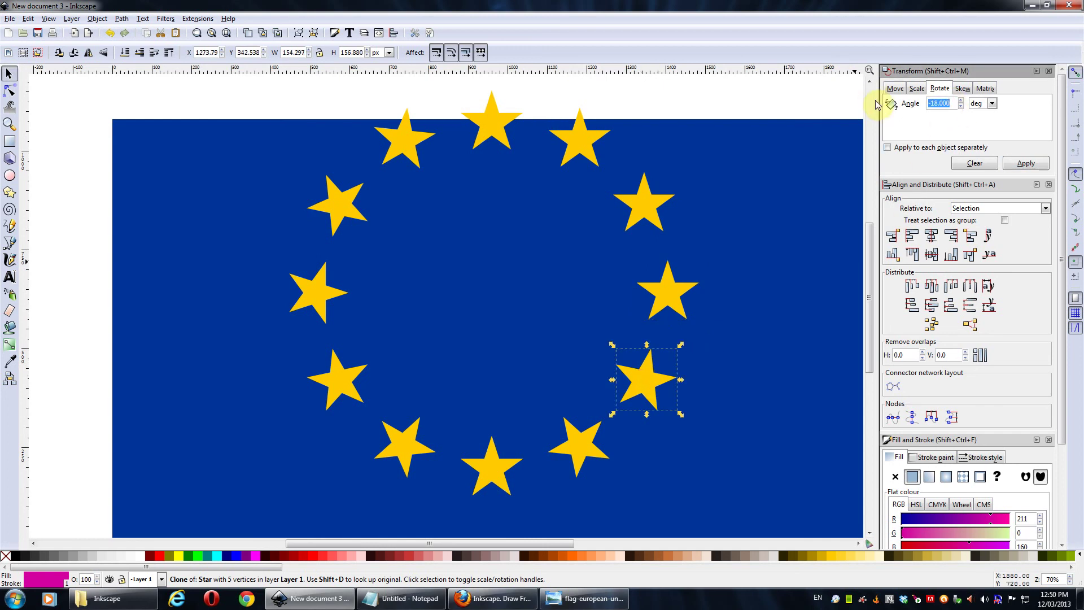
type("12")
left_click(1026, 164)
- Rotate the five o'clock star by -30 degrees and the seven o'clock star by 30 degrees
left_click(562, 416)
double_click(944, 103)
type("-30")
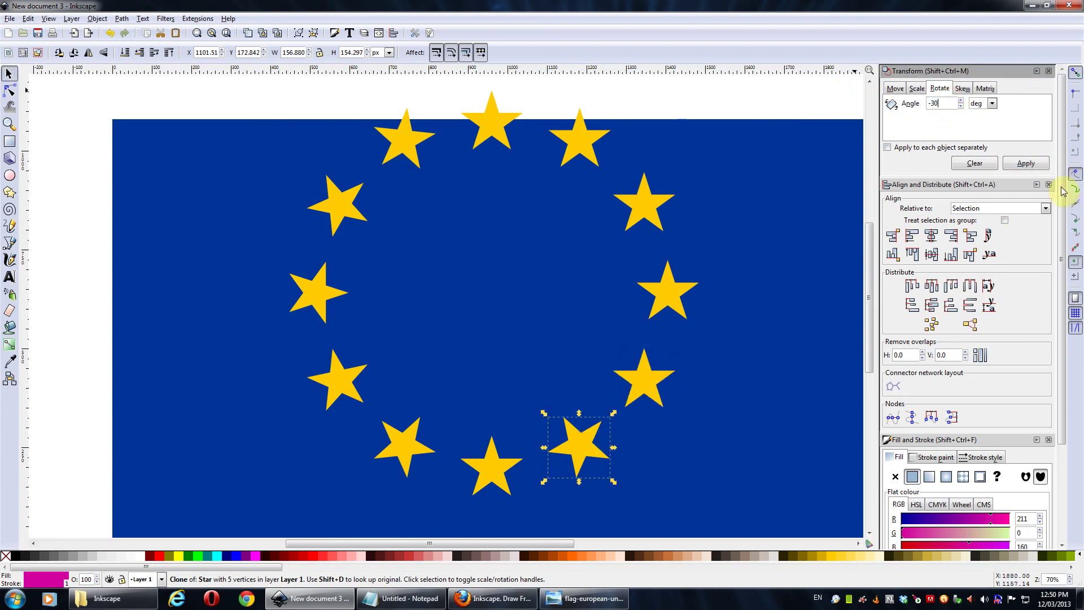
left_click(1034, 163)
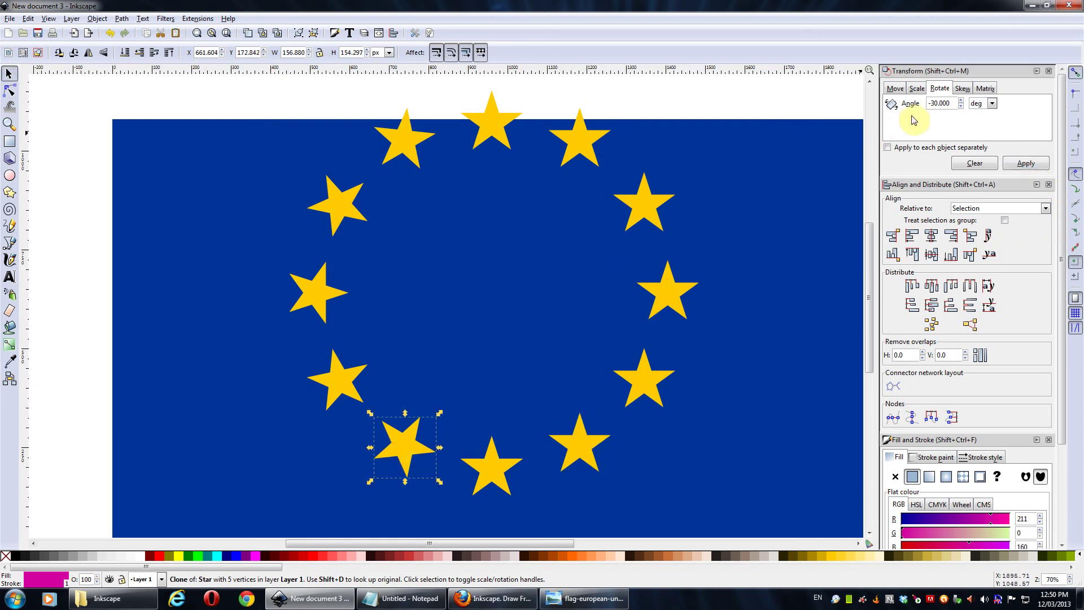
left_click_drag(950, 103, 894, 91)
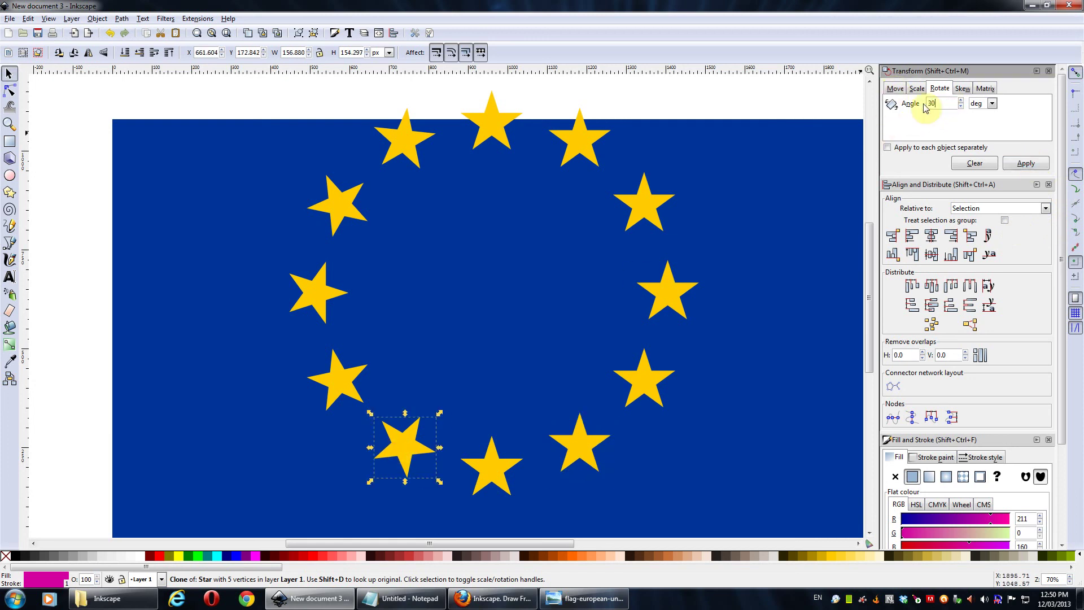
left_click(1024, 163)
- Rotate the star at the eight o'clock position by -12 degrees
left_click(346, 375)
left_click_drag(952, 102, 878, 97)
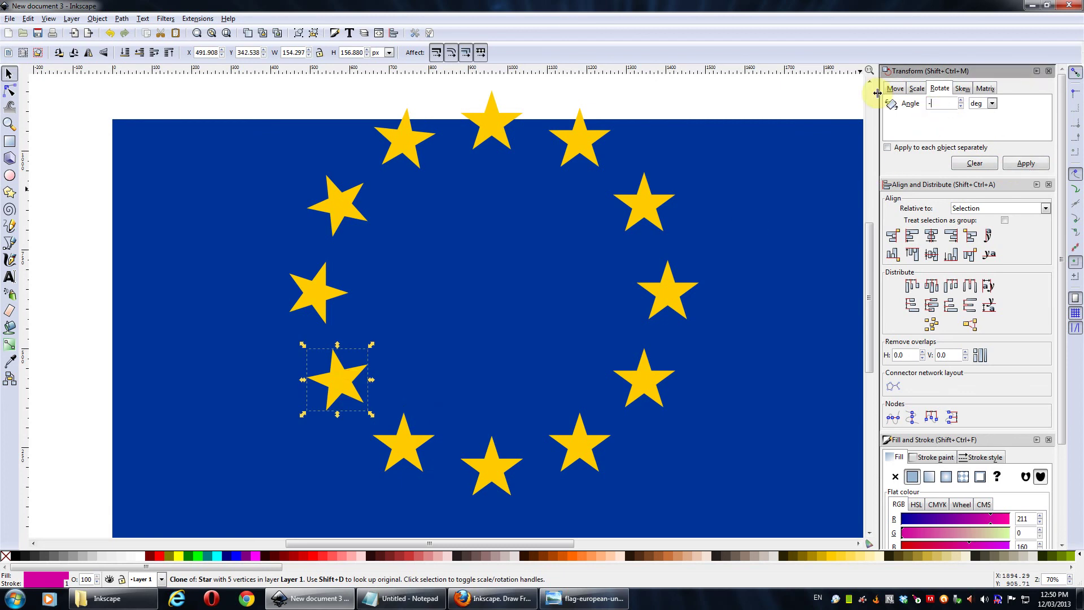
type("-12")
left_click(1026, 163)
- Check the corrections in Notepad and rotate the nine o'clock star upright by the listed 18 degrees
left_click(390, 590)
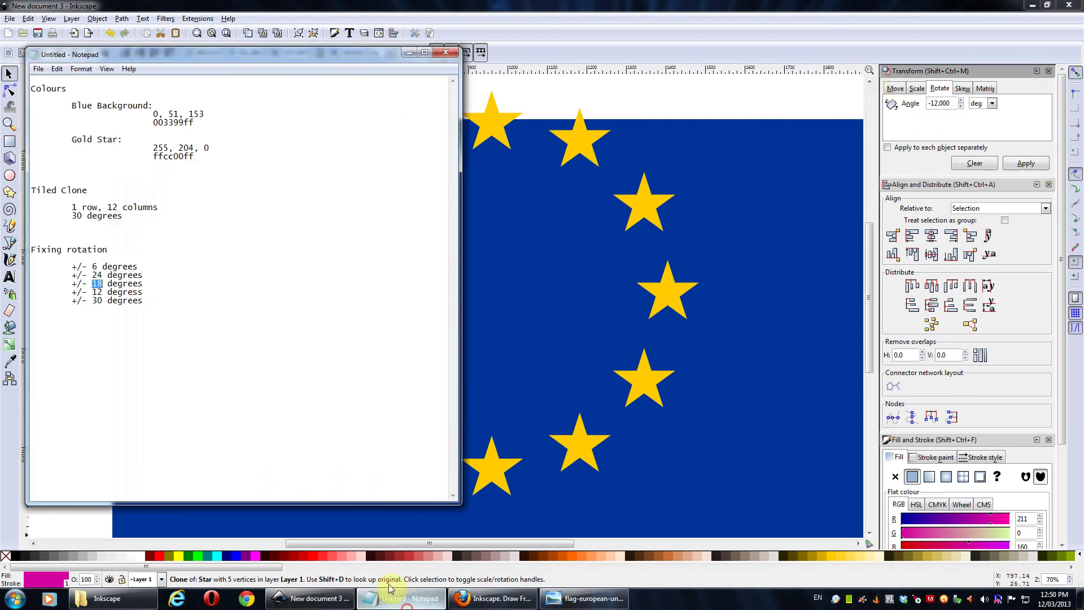
left_click(624, 5)
left_click(322, 300)
left_click_drag(954, 103, 875, 99)
left_click(1025, 163)
- Rotate the star at the ten o'clock position by -24 degrees
left_click(341, 195)
left_click_drag(955, 102, 832, 83)
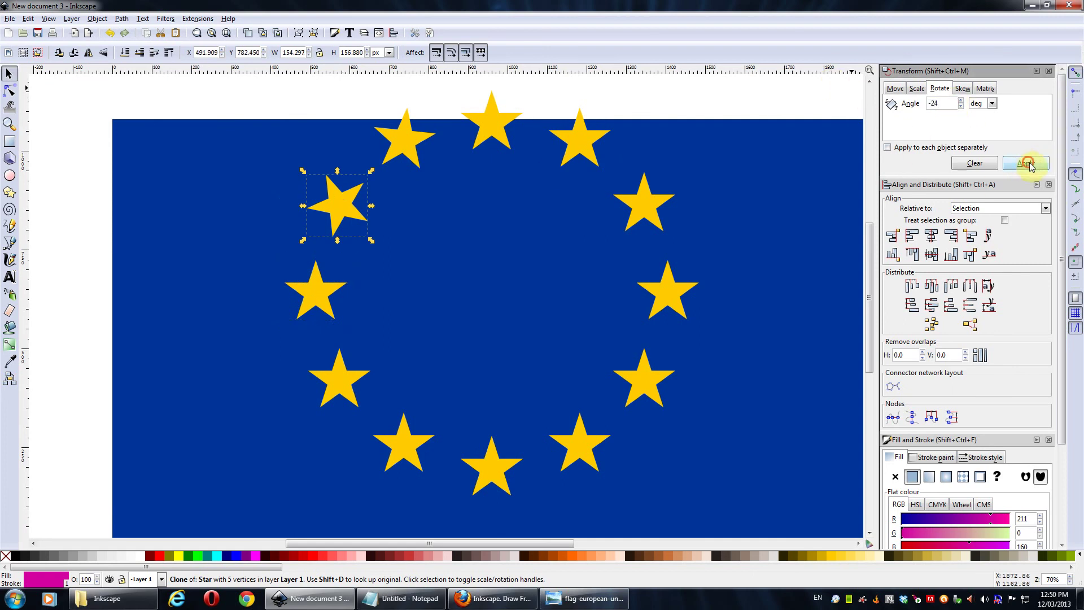
key("Return")
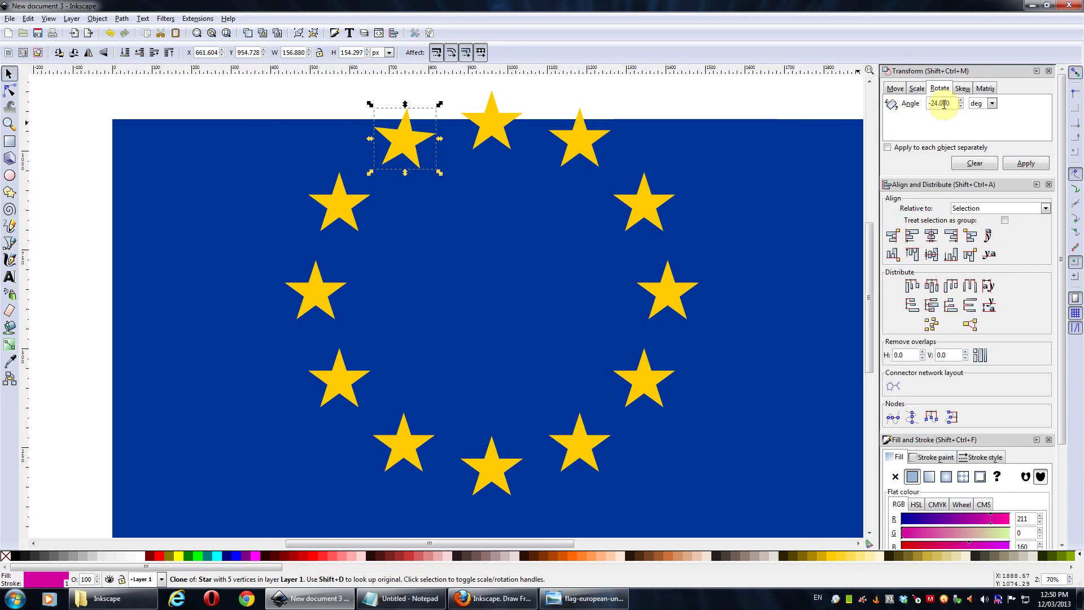
- Rotate the star at the eleven o'clock position by 6 degrees
left_click_drag(957, 103, 851, 101)
type("6")
left_click(1026, 163)
- Select all the stars of the ring without the blue background and group them
left_click_drag(520, 314, 536, 290)
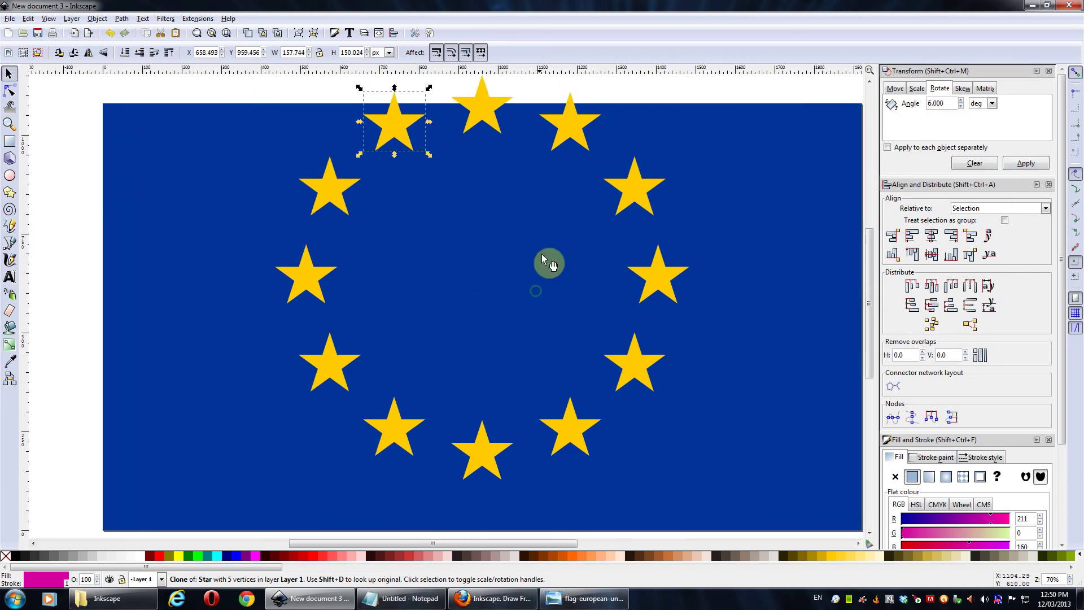
left_click(178, 97)
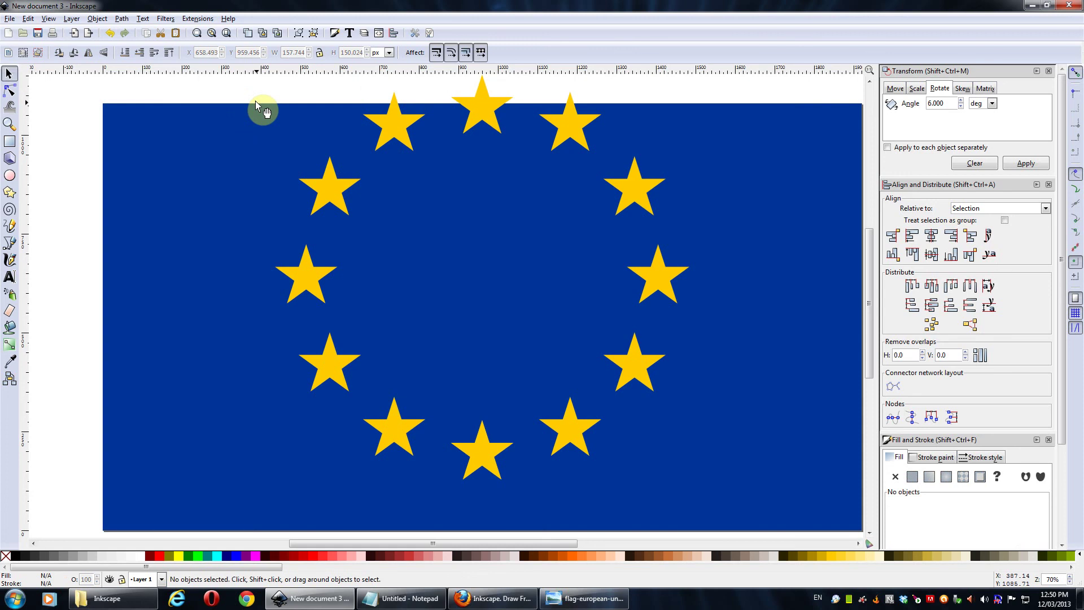
scroll(332, 150, "down", 1)
scroll(362, 197, "down", 2)
mouse_move(291, 116)
left_mouse_down()
mouse_move(314, 171)
mouse_move(633, 431)
mouse_move(698, 505)
left_mouse_up()
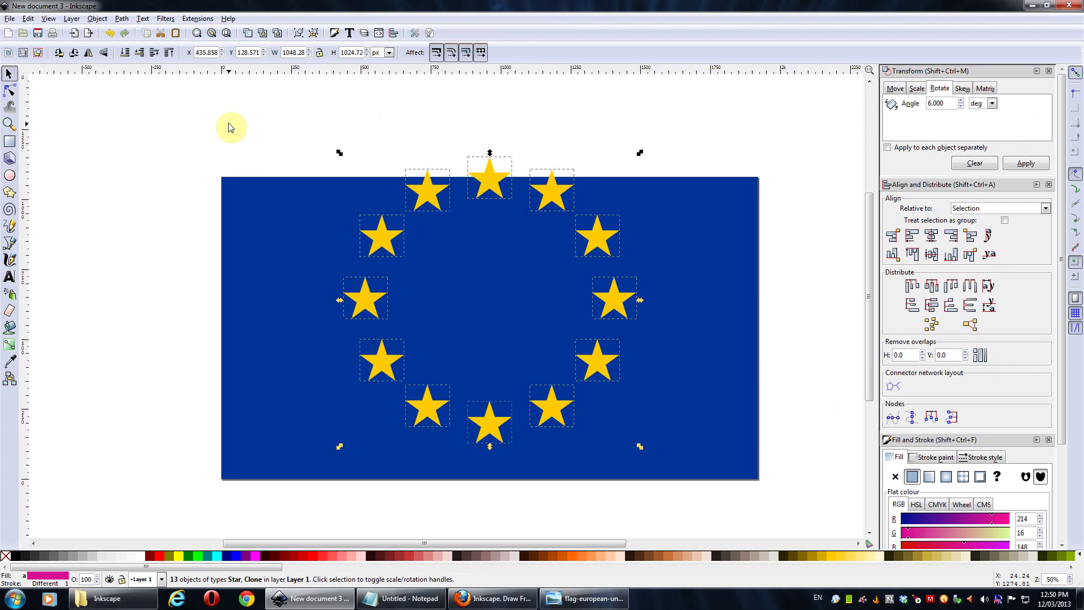
key("ctrl")
left_click(97, 19)
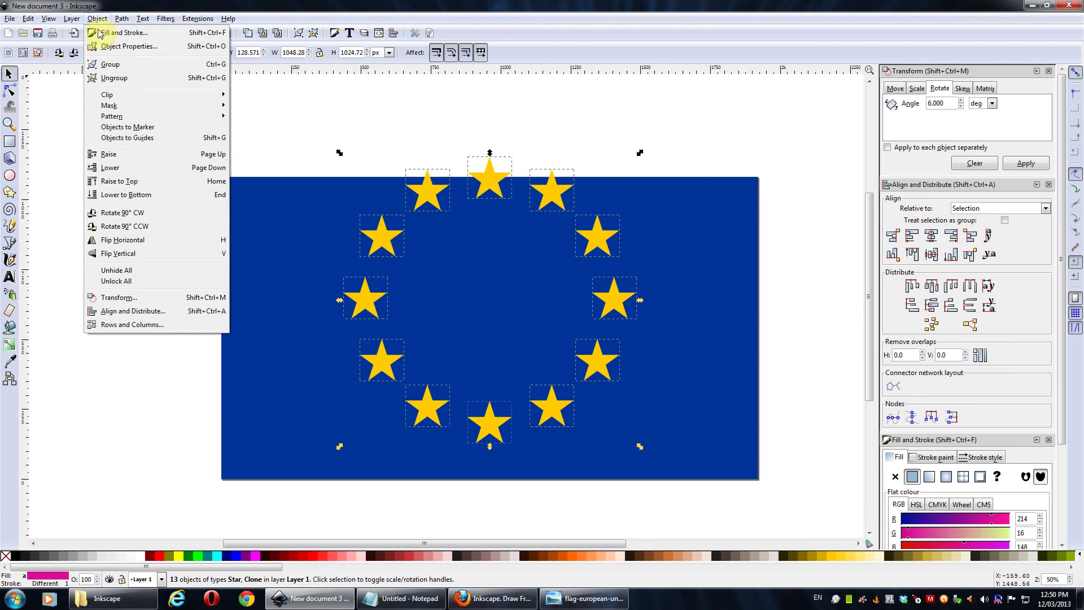
left_click(111, 65)
- Select the star ring together with the blue background and centre them on each other on both the vertical and horizontal axes
scroll(606, 110, "down", 1)
left_click(122, 105)
left_click_drag(135, 105, 788, 501)
left_click_drag(493, 342, 514, 358)
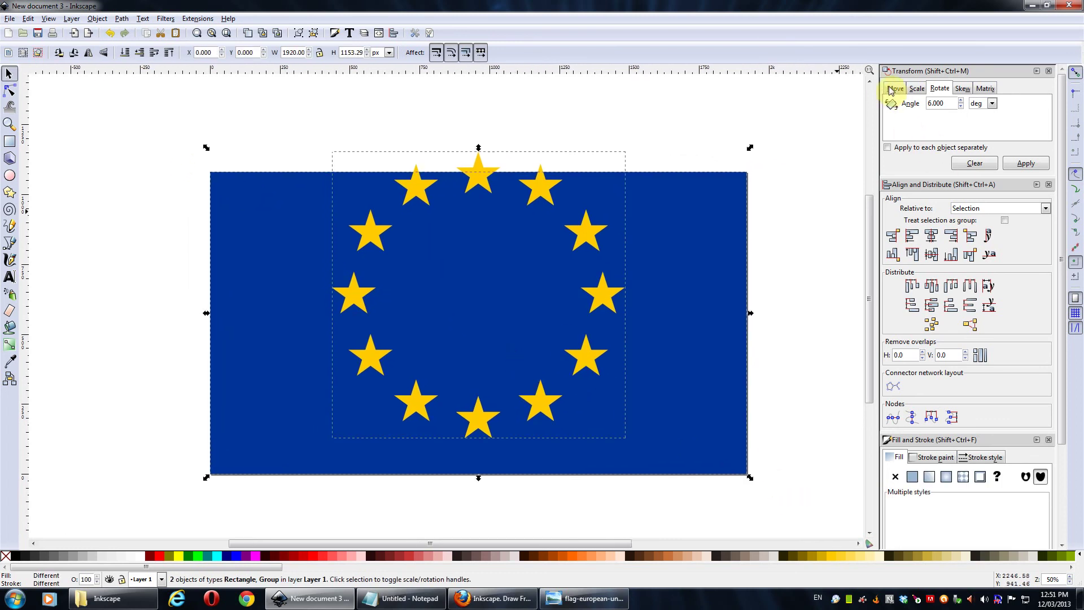
left_click(1049, 72)
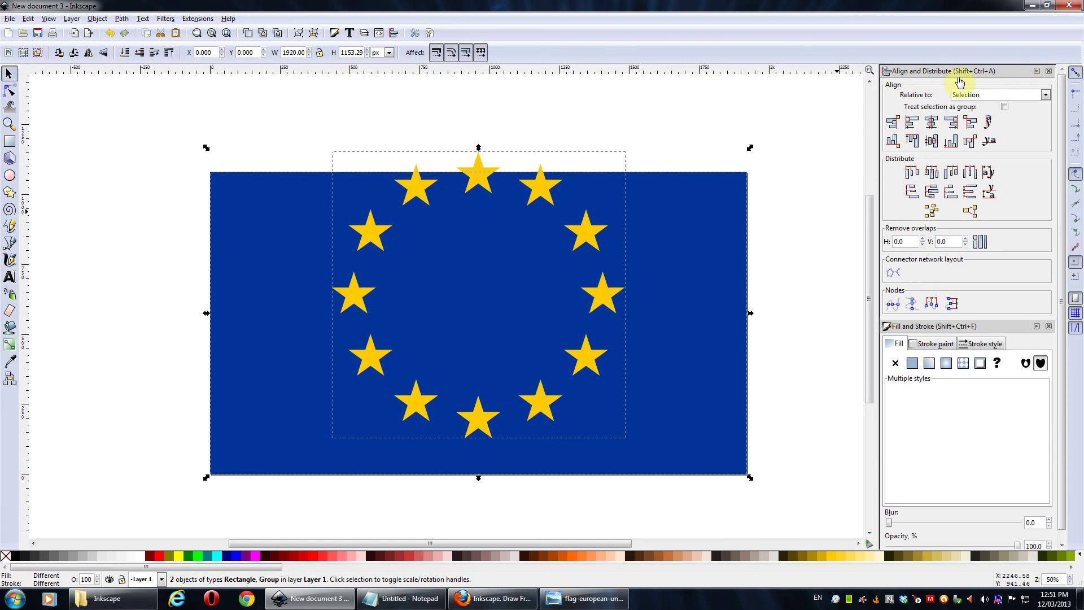
left_click(98, 18)
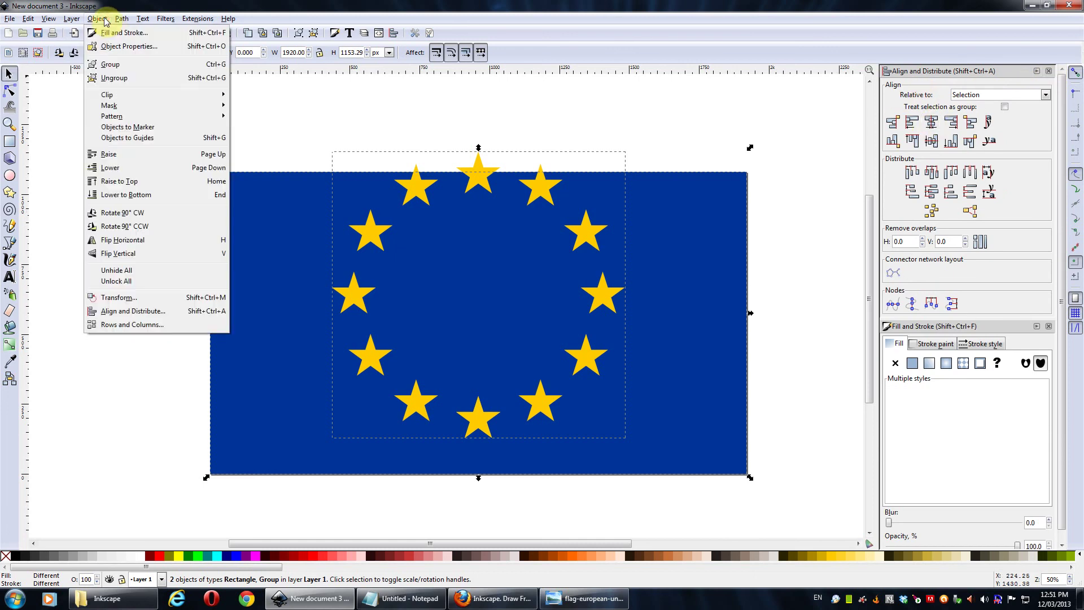
left_click(118, 312)
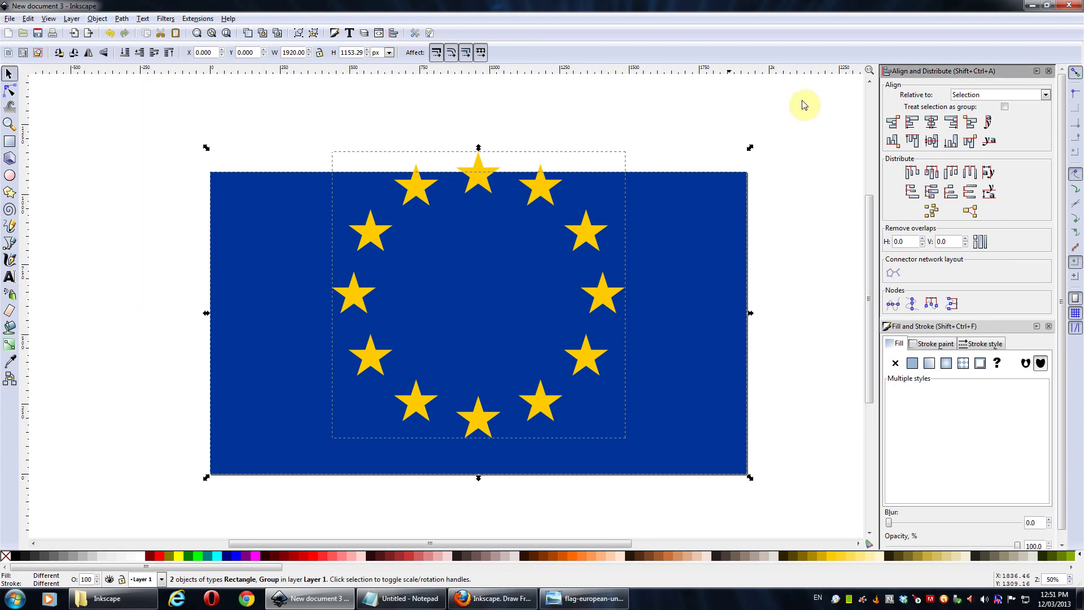
left_click(932, 125)
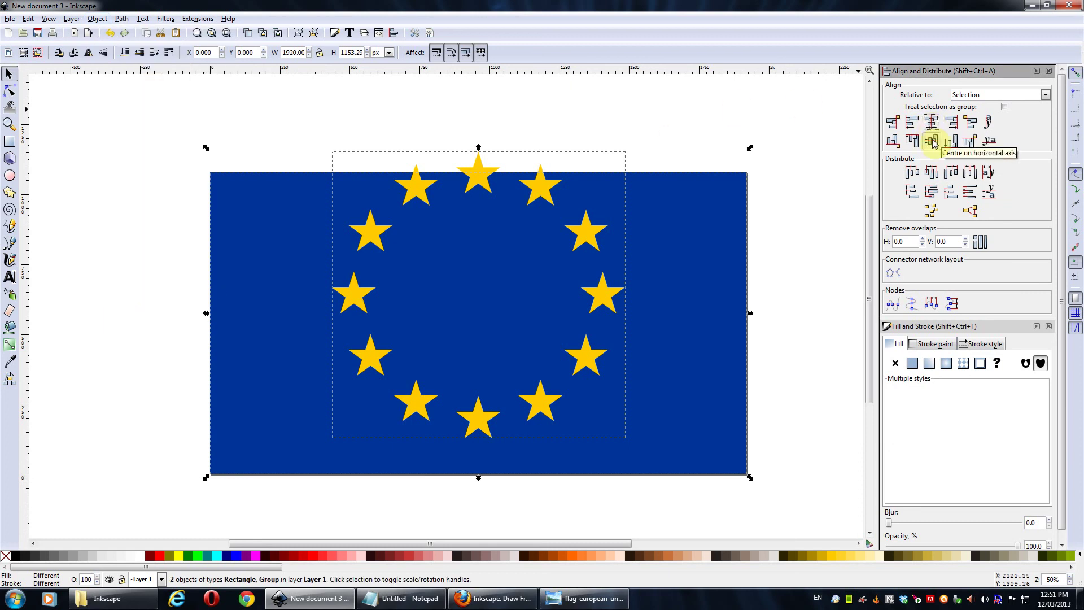
left_click(932, 141)
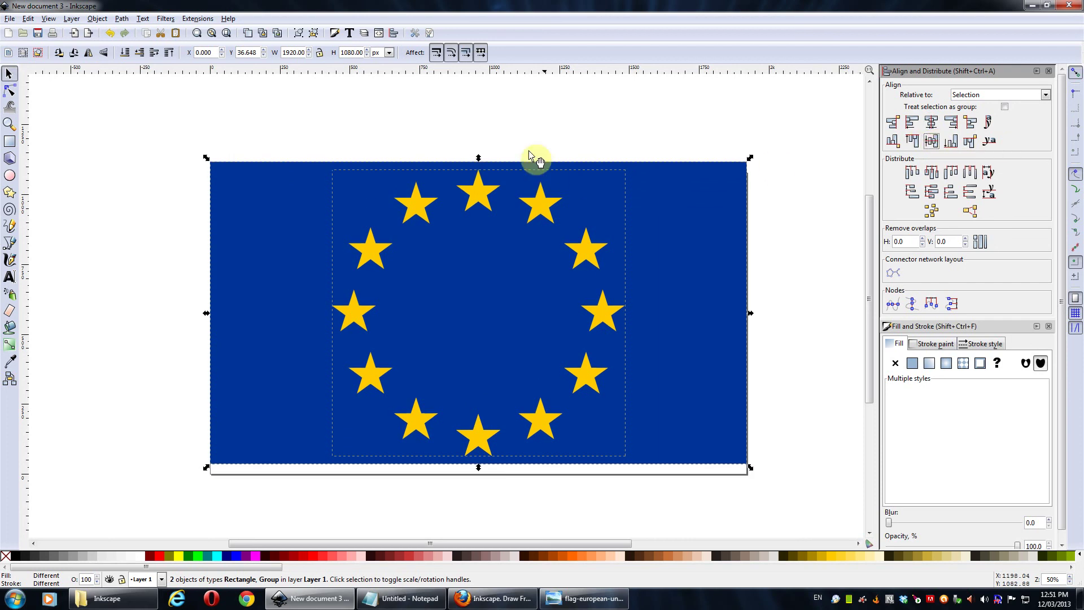
- Move the background and star ring together back onto the page, matching the page's upper-left corner
left_click_drag(278, 185, 225, 181)
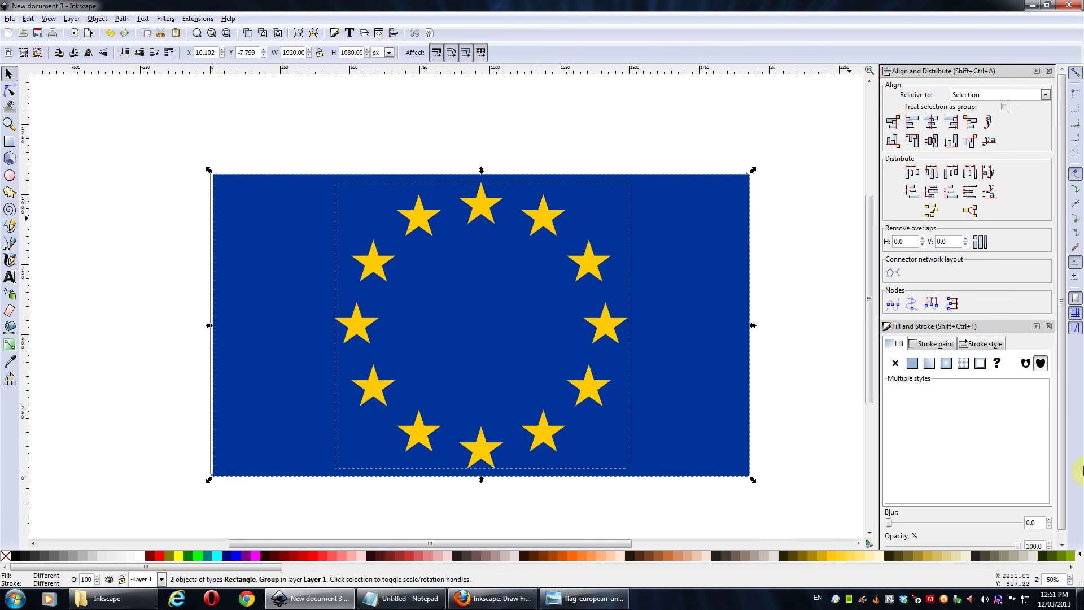
left_click_drag(276, 229, 266, 224)
scroll(252, 208, "up", 2)
left_click_drag(222, 179, 336, 215)
scroll(310, 188, "up", 3, "ctrl")
scroll(310, 191, "up", 3, "ctrl")
mouse_move(280, 190)
left_mouse_down()
mouse_move(256, 165)
mouse_move(263, 178)
left_mouse_up()
scroll(391, 157, "down", 4, "ctrl")
scroll(394, 157, "down", 3, "ctrl")
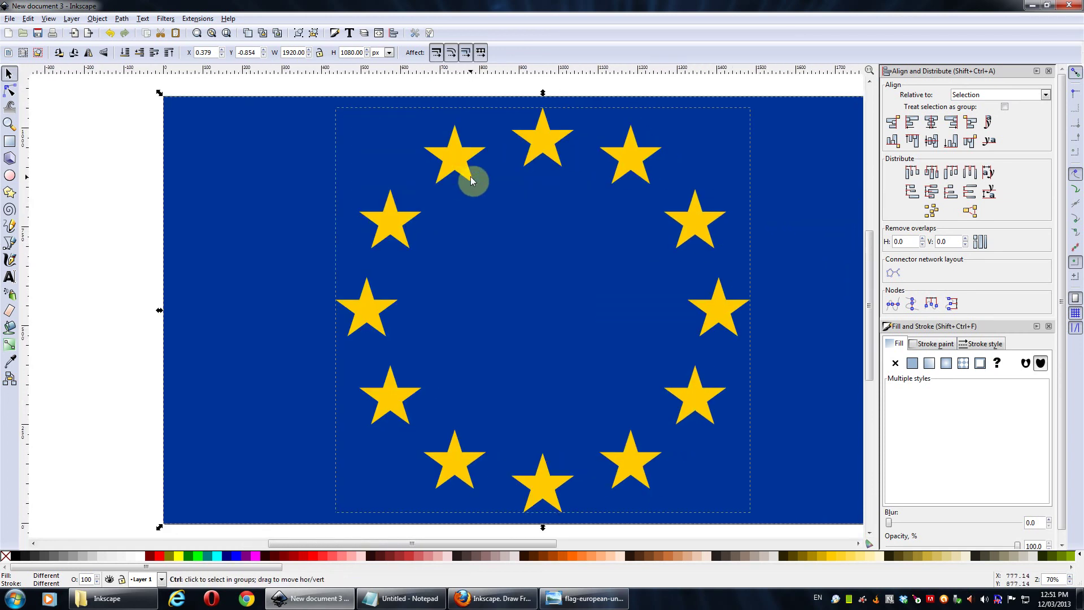
- Group the blue background and the star ring into a single flag object
key("ctrl+g")
scroll(418, 254, "up", 2, "ctrl")
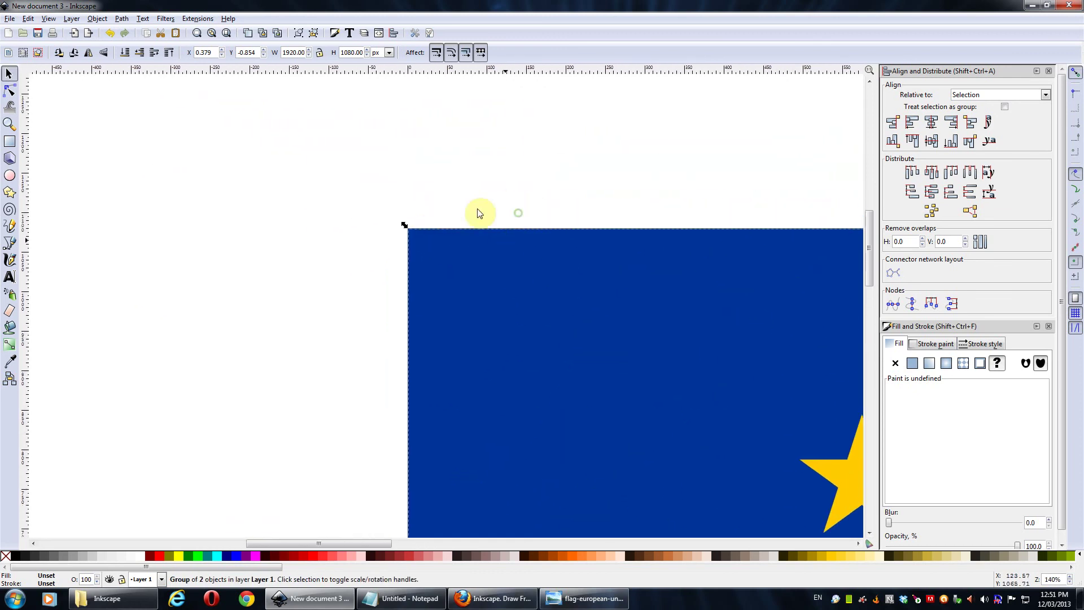
left_click(97, 19)
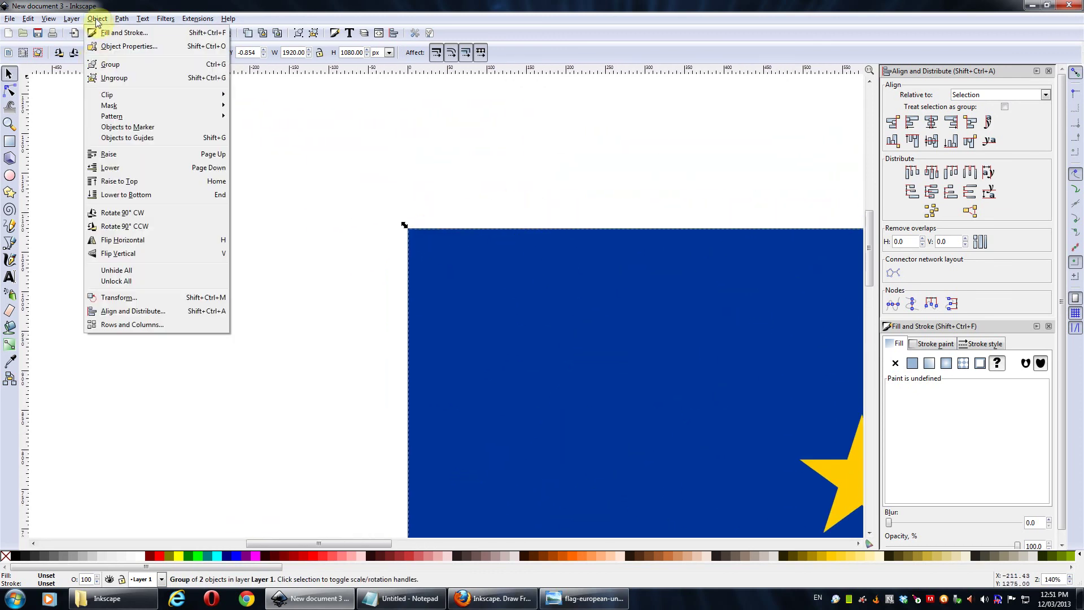
left_click(97, 19)
- Fine-tune the grouped flag's position against the page edges to about X 0.379, Y -0.140 px
mouse_move(442, 262)
left_mouse_down()
mouse_move(456, 271)
mouse_move(446, 263)
left_mouse_up()
left_click_drag(733, 288, 316, 152)
left_click_drag(802, 251, 282, 122)
scroll(428, 192, "down", 2)
scroll(436, 186, "down", 1)
left_click_drag(603, 280, 659, 239)
scroll(564, 266, "up", 2)
left_click_drag(456, 220, 777, 362)
left_click_drag(436, 266, 434, 348)
scroll(463, 353, "up", 2)
scroll(469, 272, "down", 1)
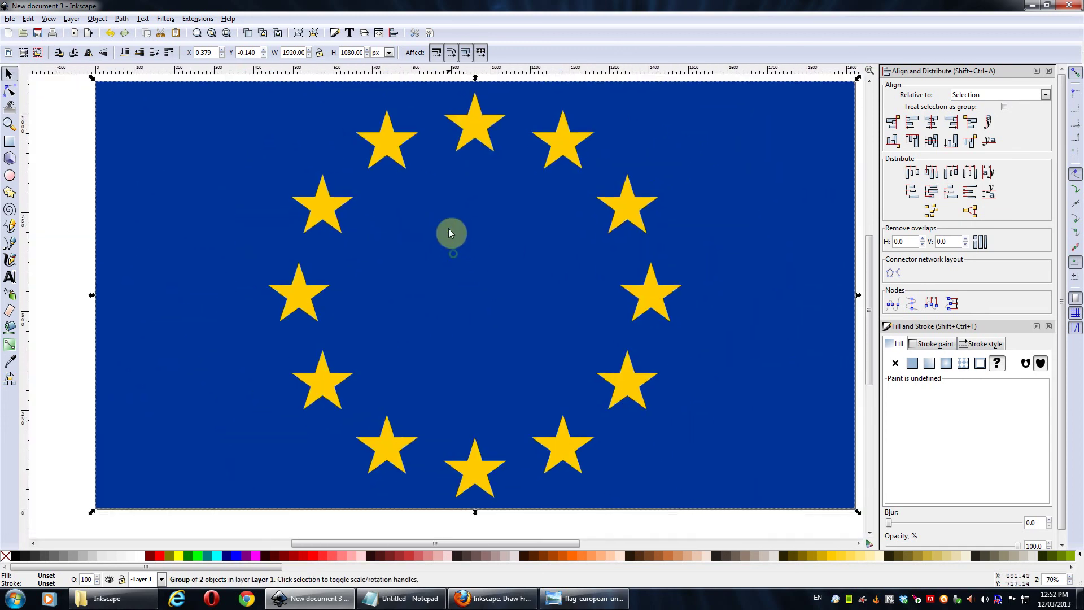
scroll(449, 228, "down", 1)
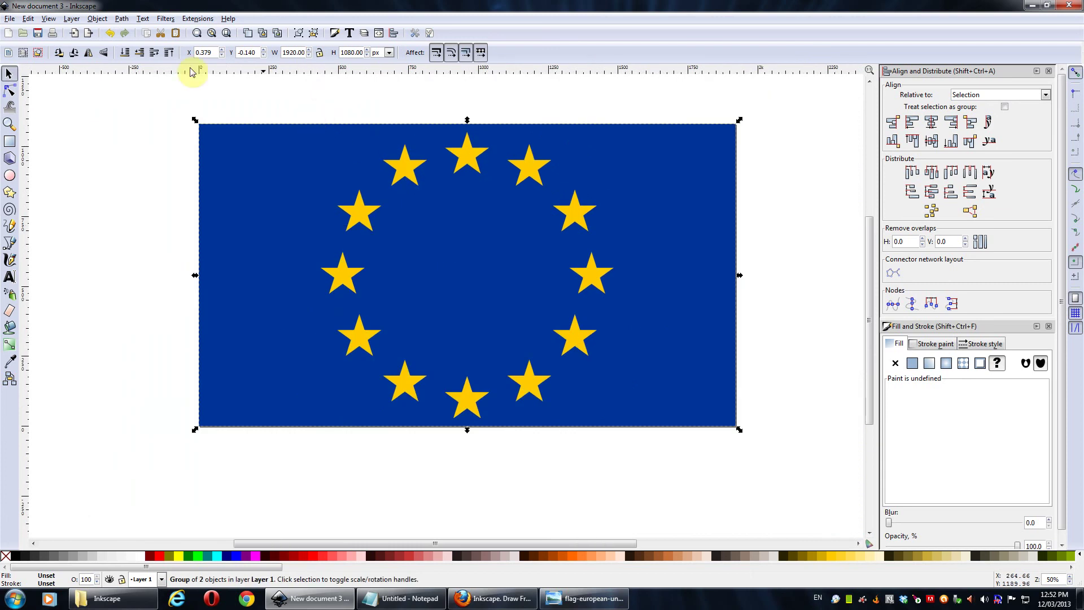
- Ungroup the flag and the star ring inside it so the stars are separate objects again
left_click(96, 19)
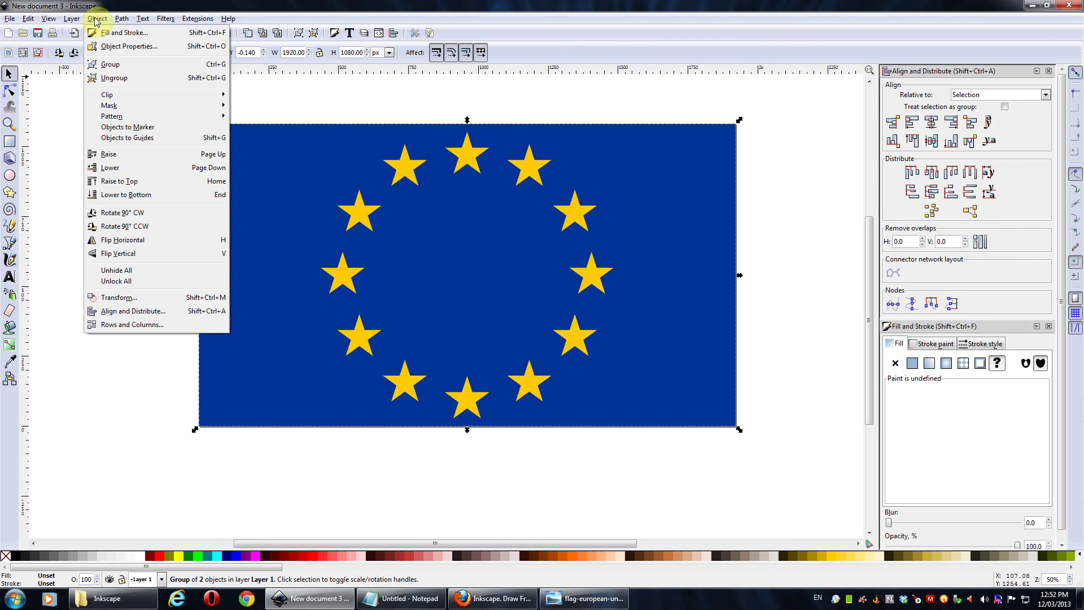
left_click(109, 79)
left_click(332, 104)
left_click_drag(289, 102, 643, 493)
key("ctrl+shift+g")
- Select all the stars without the background and scale them down around their common centre to about 818 × 800 px
left_click_drag(422, 202, 473, 233)
left_click(260, 135)
left_click_drag(321, 120, 734, 509)
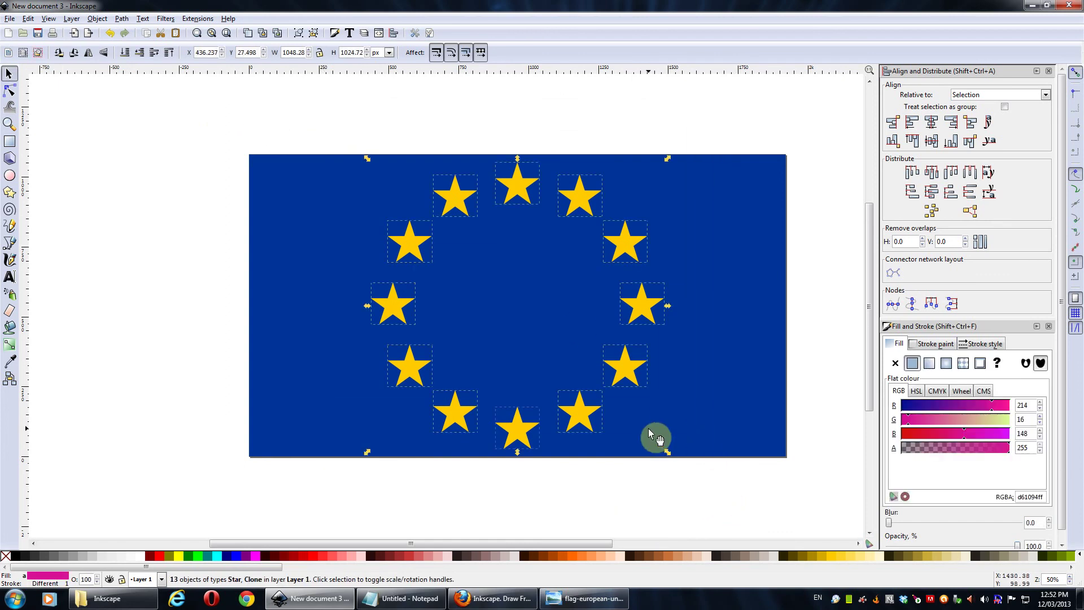
key("ctrl")
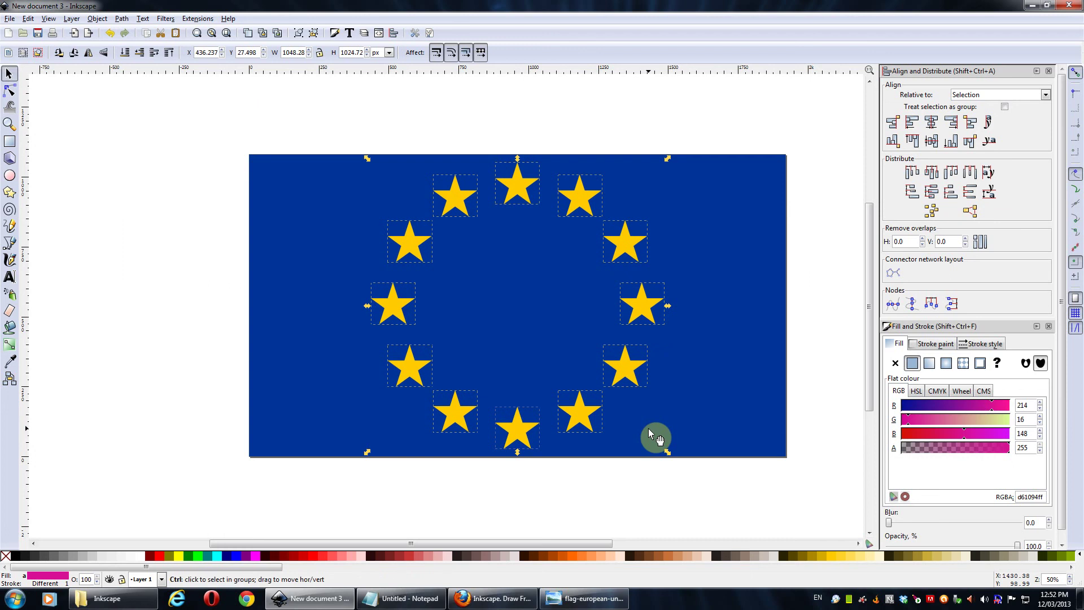
left_click_drag(666, 452, 695, 371)
key("Escape")
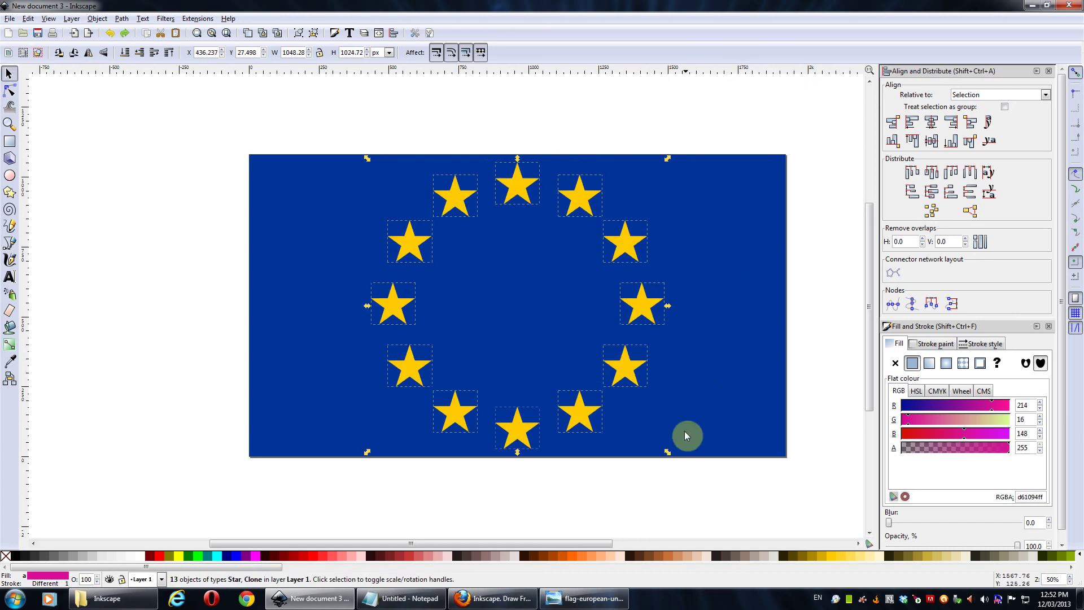
left_click_drag(669, 450, 638, 432)
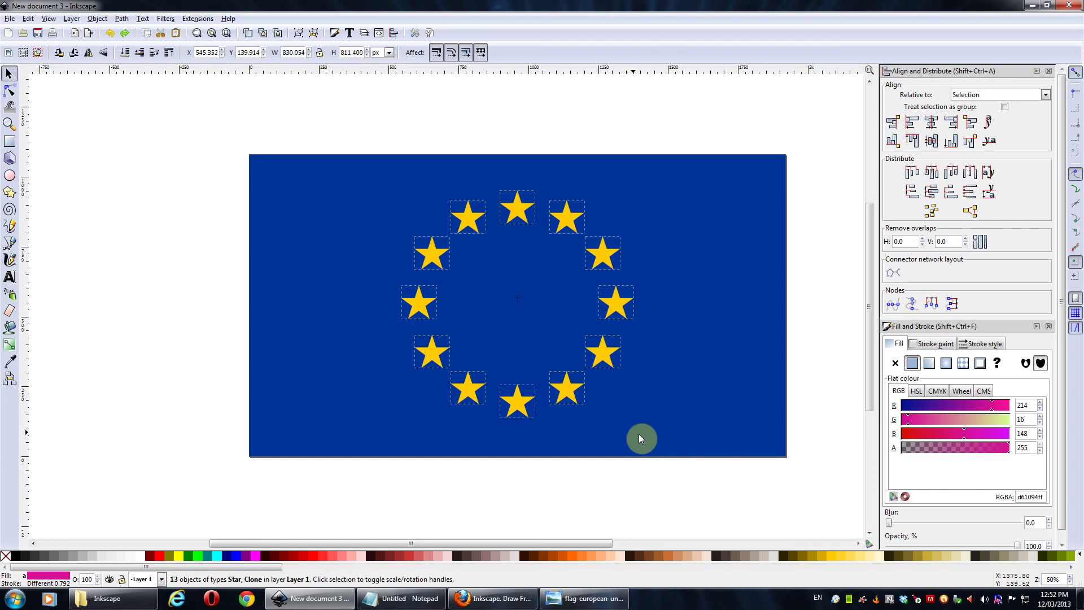
left_click_drag(639, 433, 637, 433)
left_click_drag(693, 297, 674, 296)
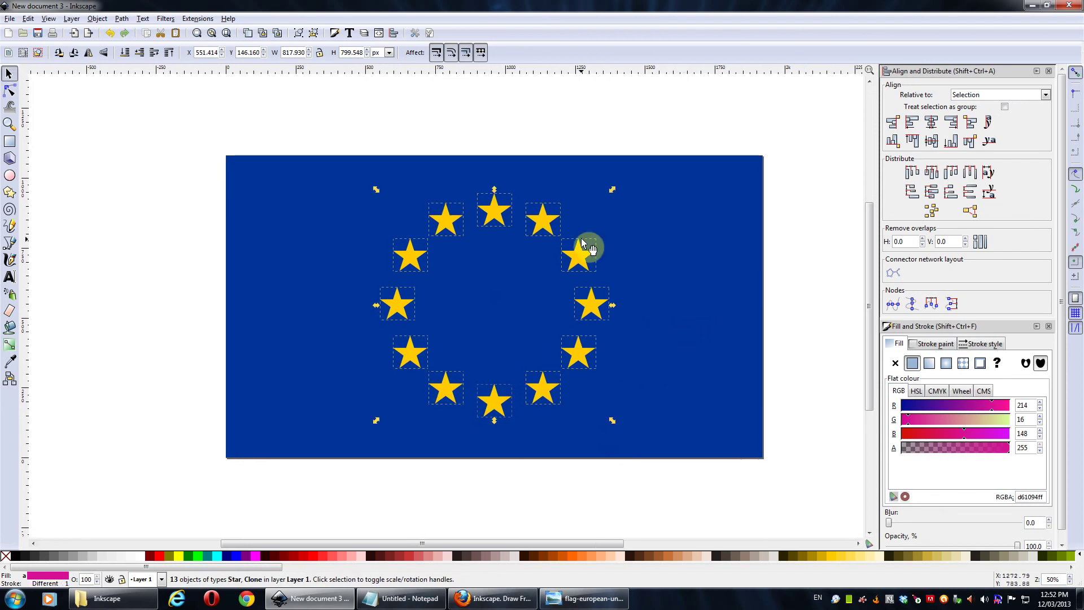
left_click(521, 122)
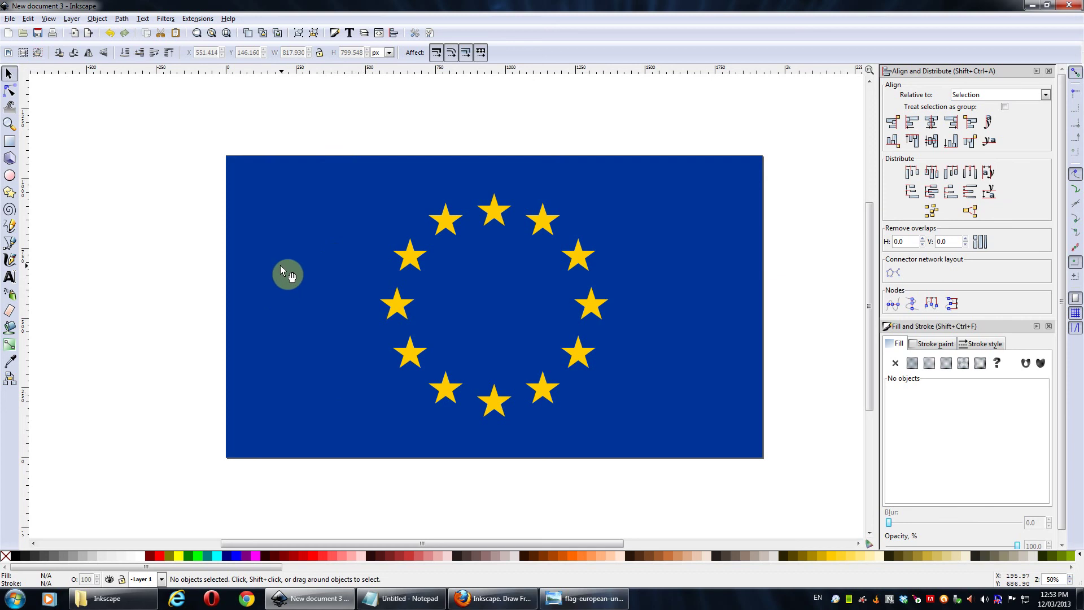
- Examine the flag and compare its star ring with the reference image flag-european-union-v2.0.png in Windows Photo Viewer, then return to Inkscape
scroll(387, 248, "up", 3)
left_click_drag(489, 226, 490, 230)
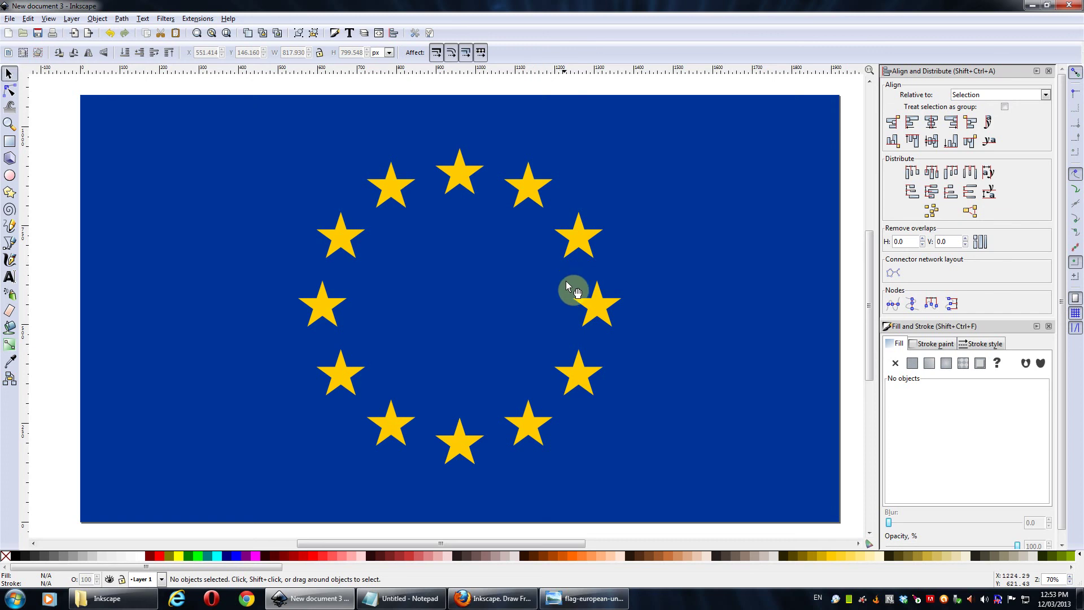
left_click(585, 598)
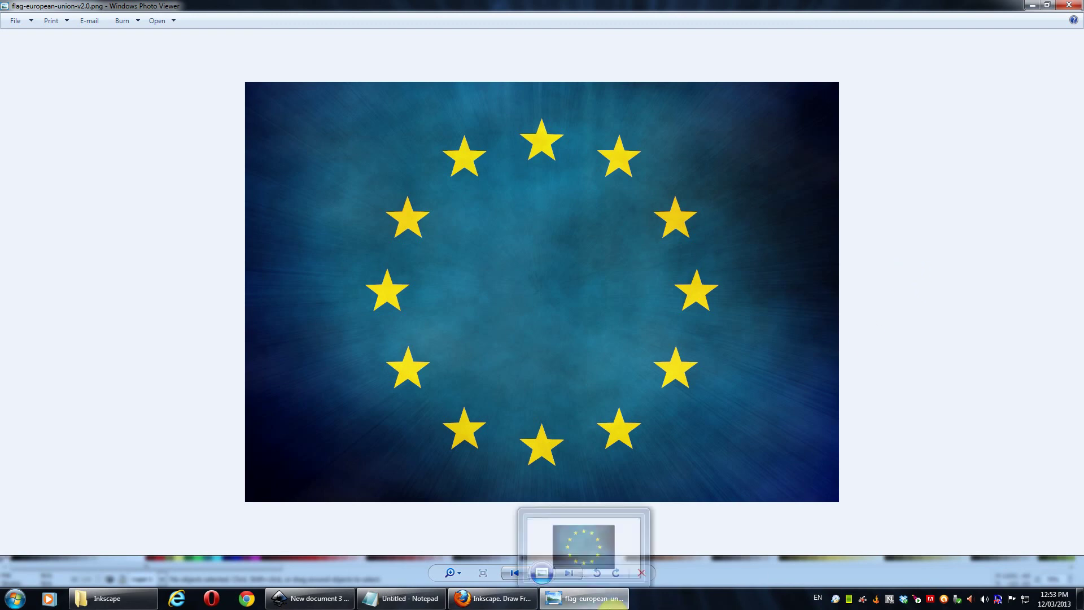
left_click(585, 598)
mouse_move(658, 299)
left_mouse_down()
mouse_move(678, 299)
mouse_move(654, 294)
left_mouse_up()
scroll(654, 294, "up", 1)
scroll(645, 293, "down", 1)
left_click_drag(634, 290, 681, 289)
key("super+d")
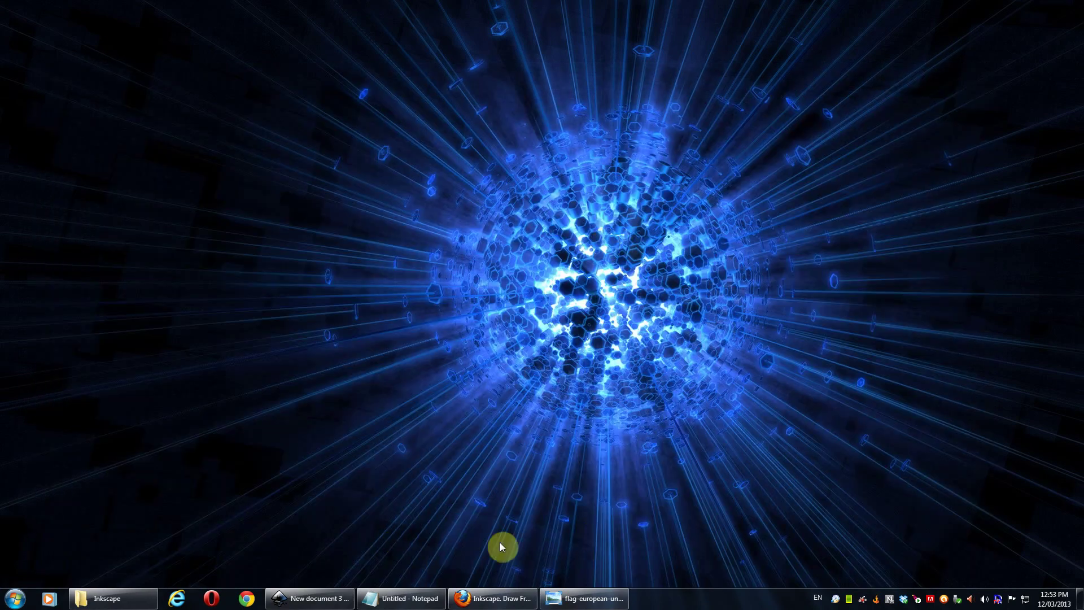
left_click(585, 598)
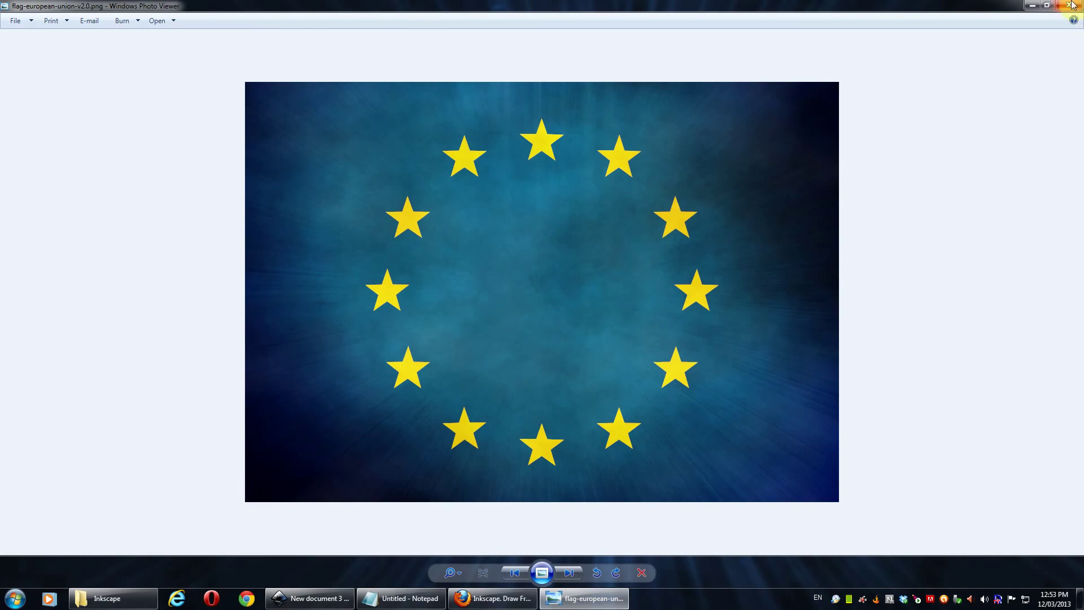
left_click(310, 598)
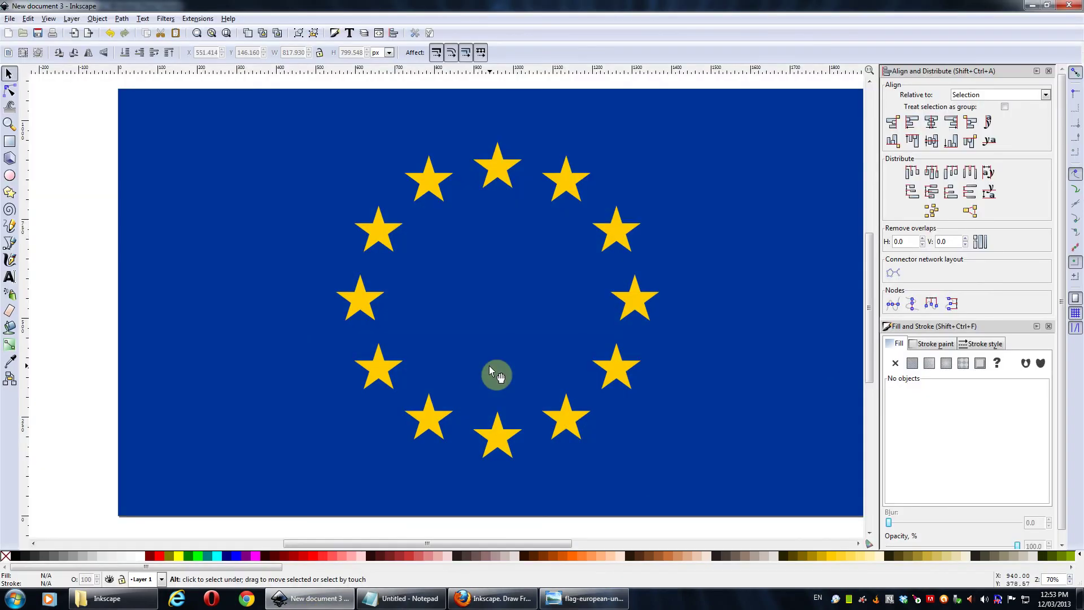